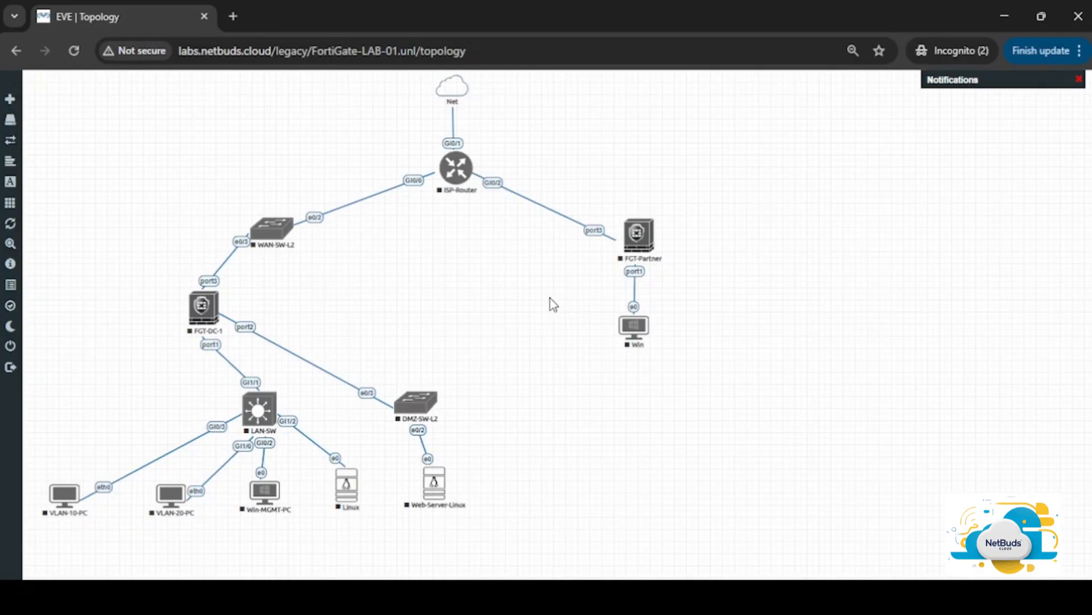
Start a new Fortinet FortiGate node using image fortinet-FGT-v7-build2731.
{"action": "right_click", "coordinate": [464, 304]}
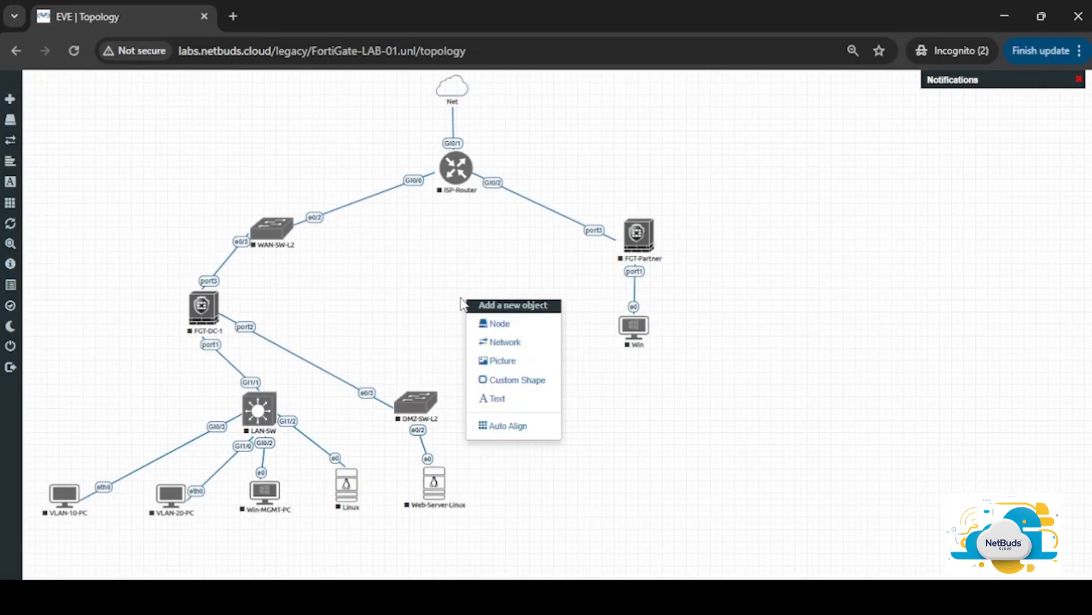
{"action": "left_click", "coordinate": [501, 325]}
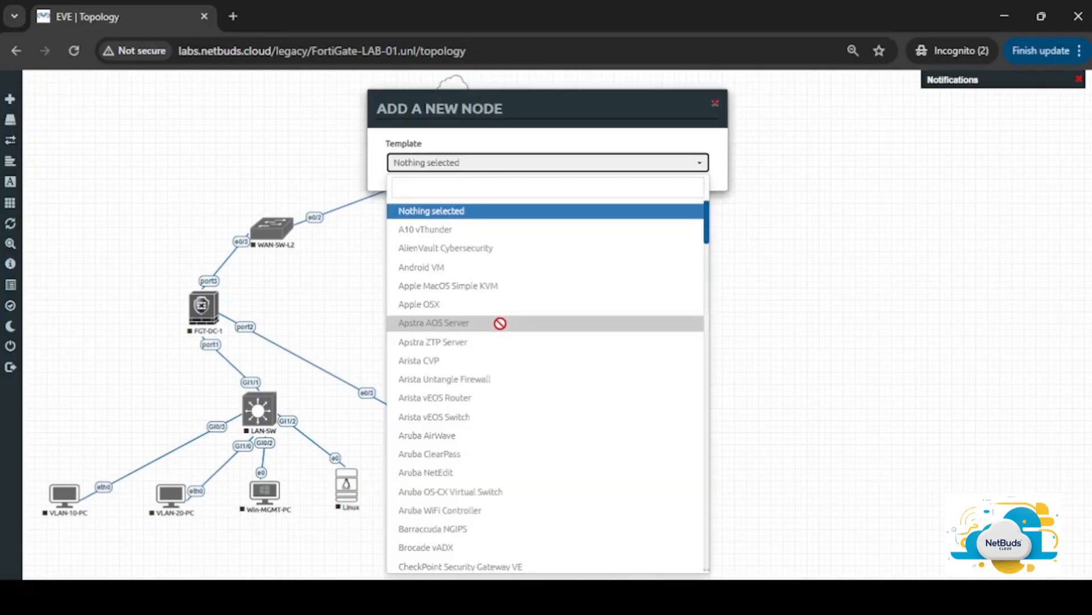
{"action": "type", "text": "f"}
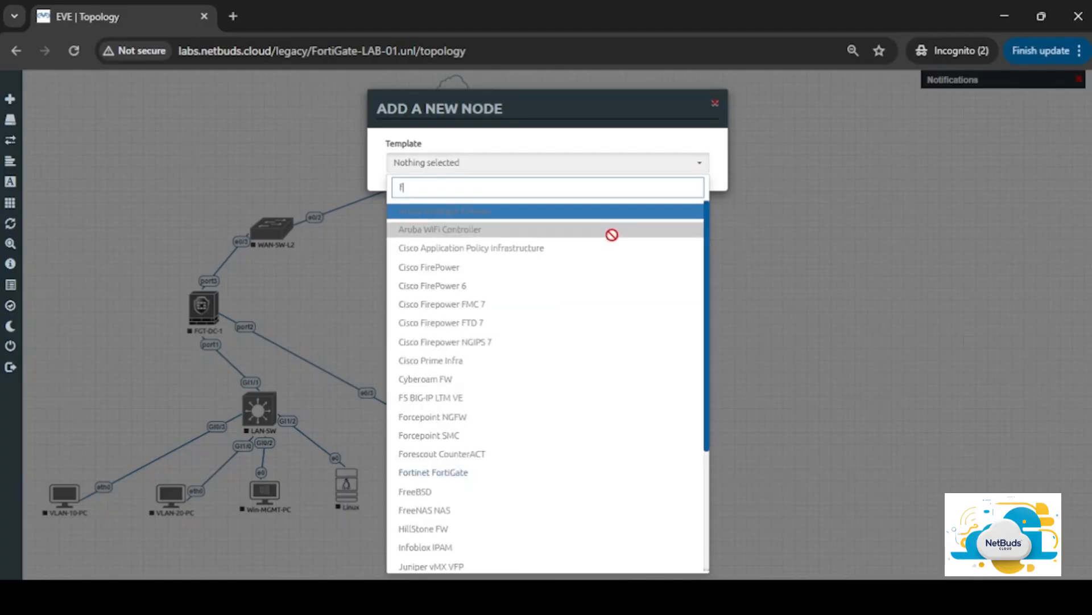
{"action": "type", "text": "orti"}
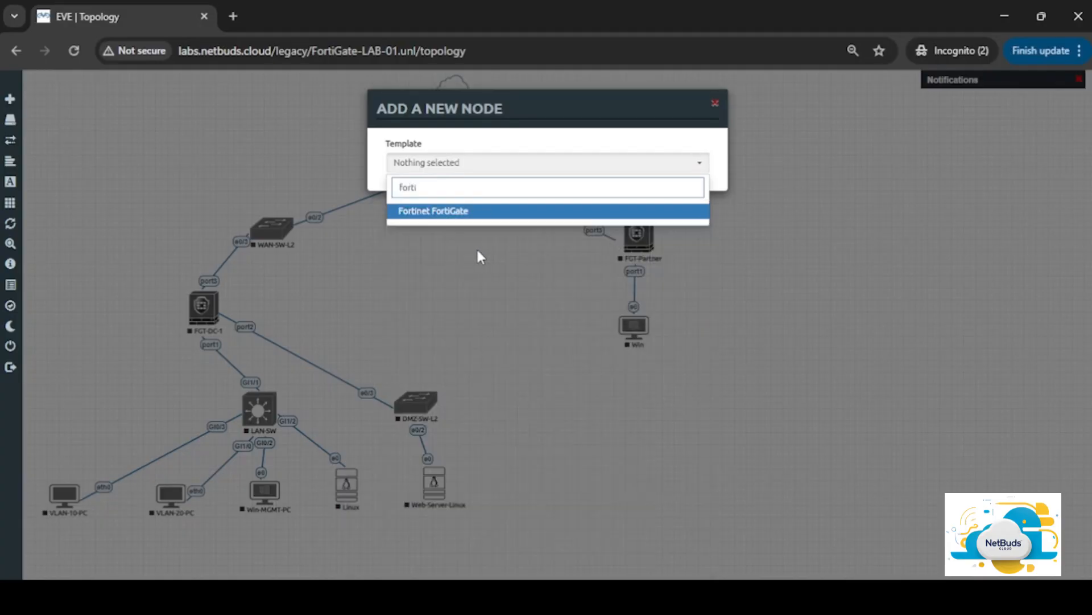
{"action": "left_click", "coordinate": [462, 211]}
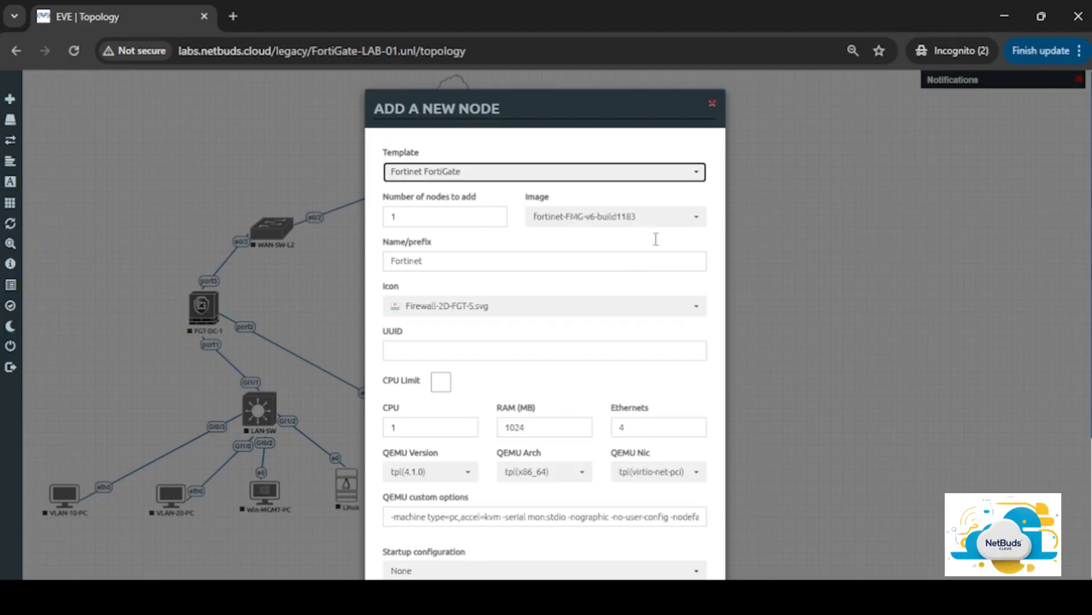
{"action": "left_click", "coordinate": [688, 217]}
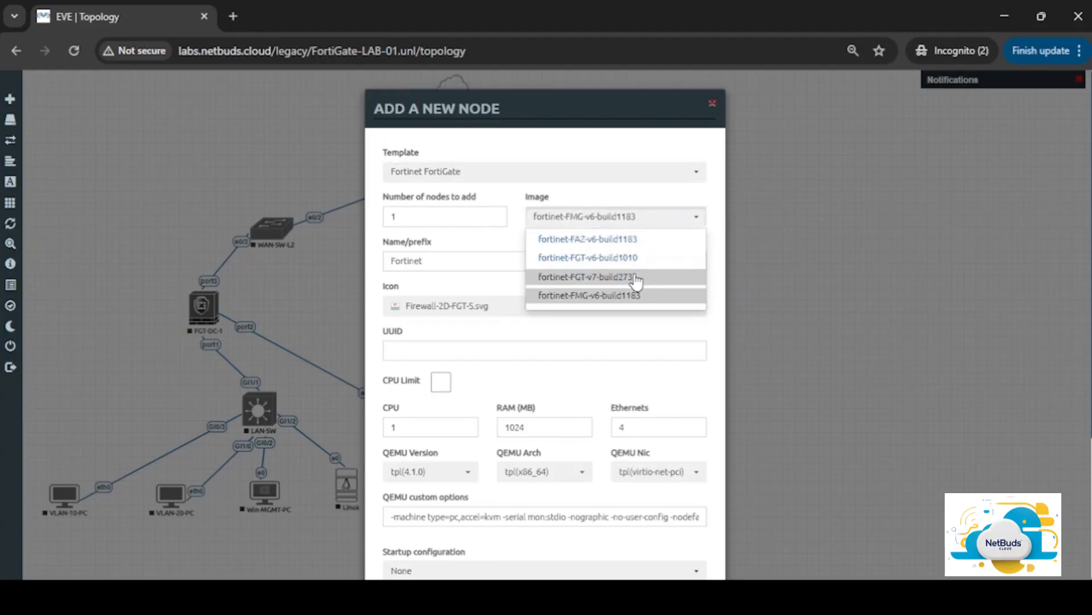
{"action": "left_click", "coordinate": [636, 278]}
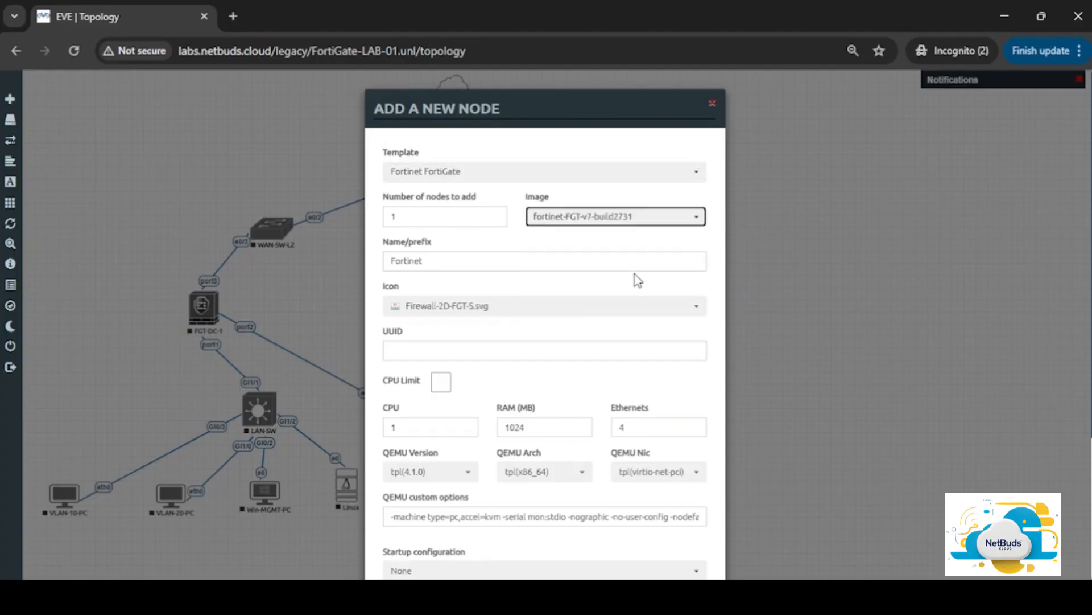
Give the FortiGate node 2 CPUs and 2048 MB RAM and save it to the lab.
{"action": "scroll", "coordinate": [556, 325], "scroll_direction": "down", "scroll_amount": 3}
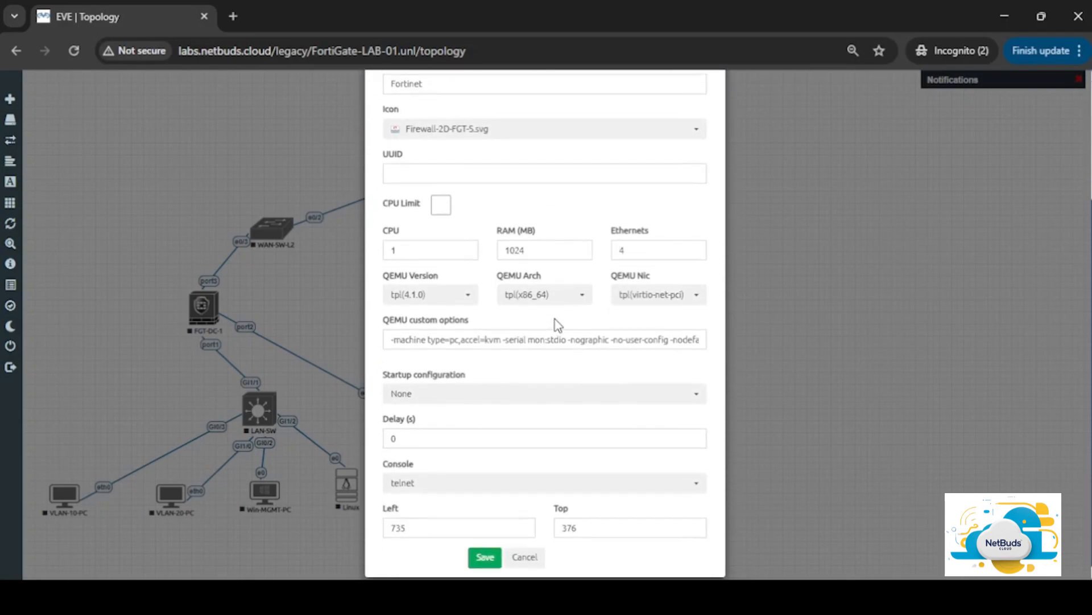
{"action": "left_click", "coordinate": [435, 245]}
{"action": "key", "text": "BackSpace"}
{"action": "type", "text": "2"}
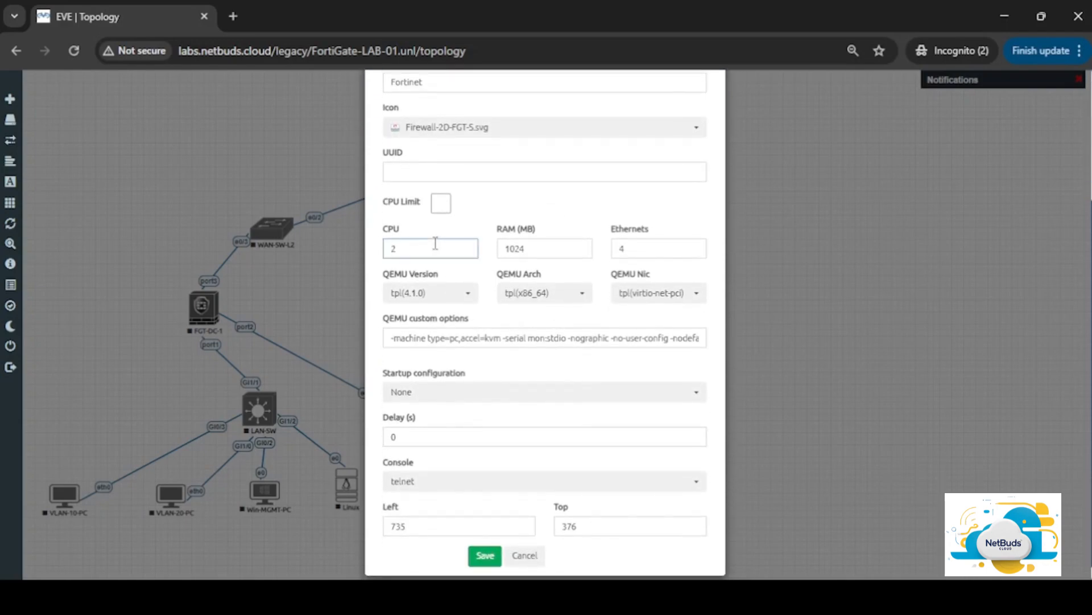
{"action": "key", "text": "Tab"}
{"action": "type", "text": "20"}
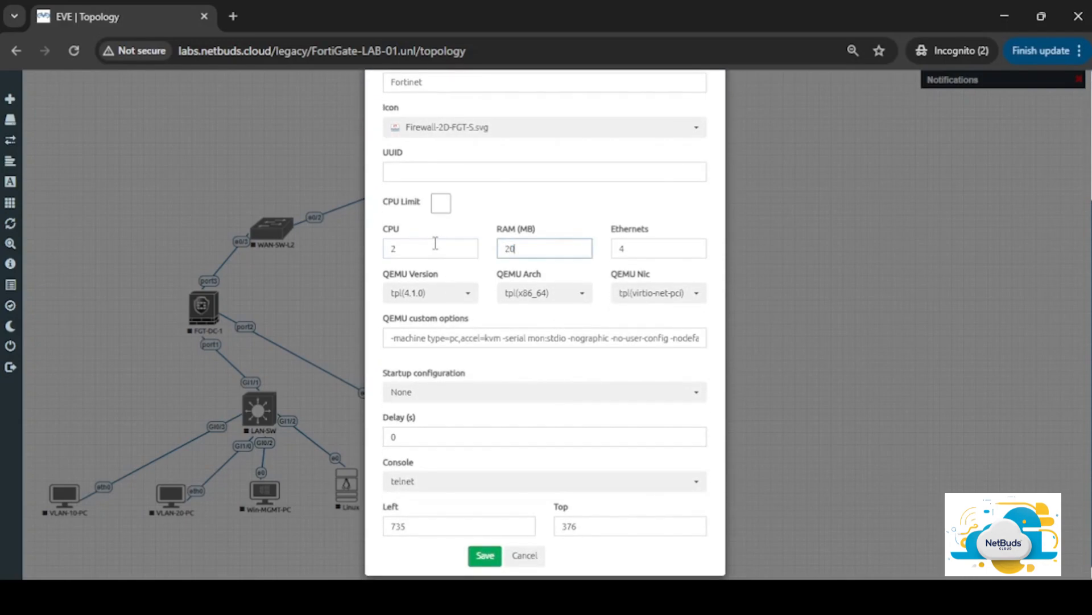
{"action": "type", "text": "48"}
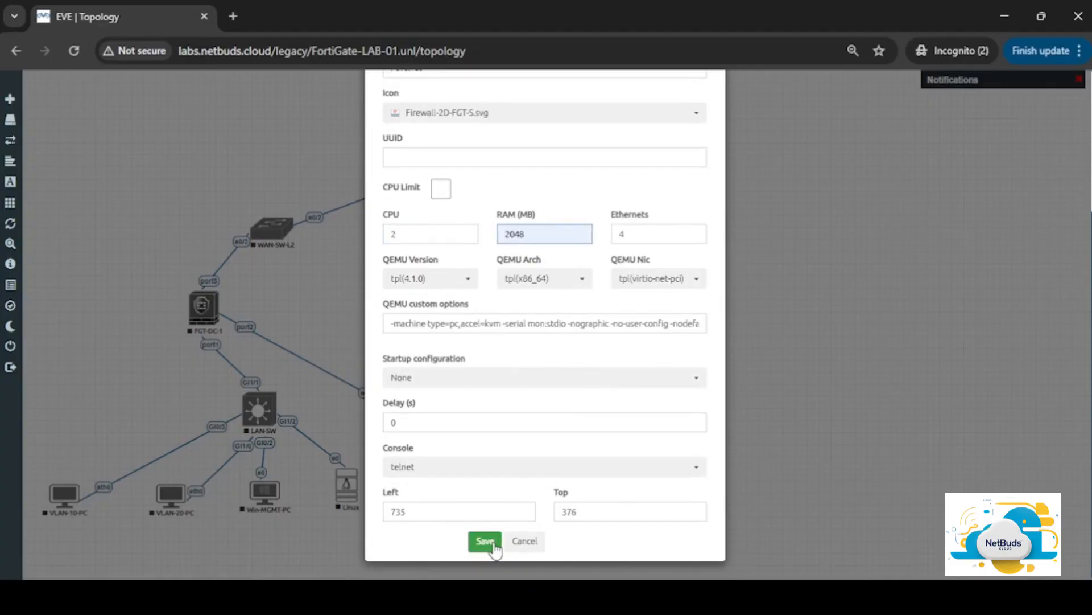
{"action": "left_click", "coordinate": [488, 547]}
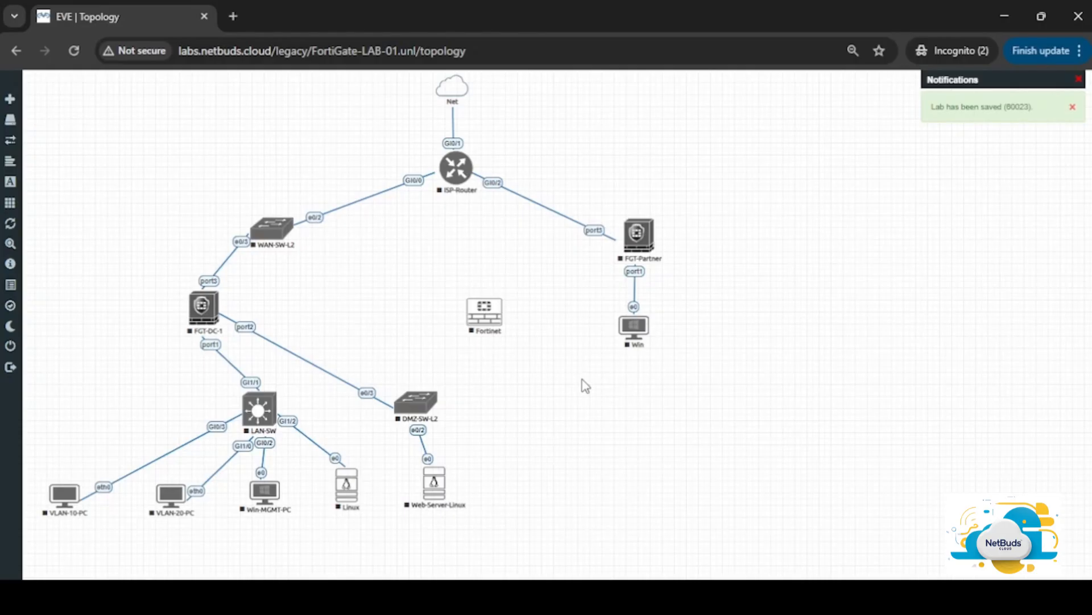
Set the Fortinet node's icon to Forti_FGT.png in its Edit Node form and save.
{"action": "right_click", "coordinate": [490, 314]}
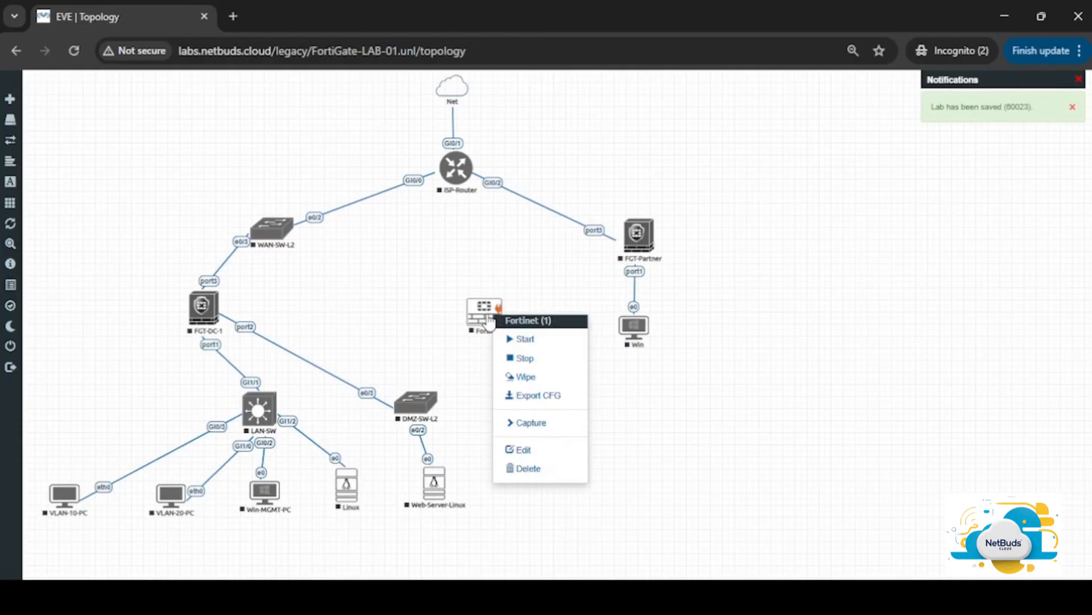
{"action": "left_click", "coordinate": [539, 449]}
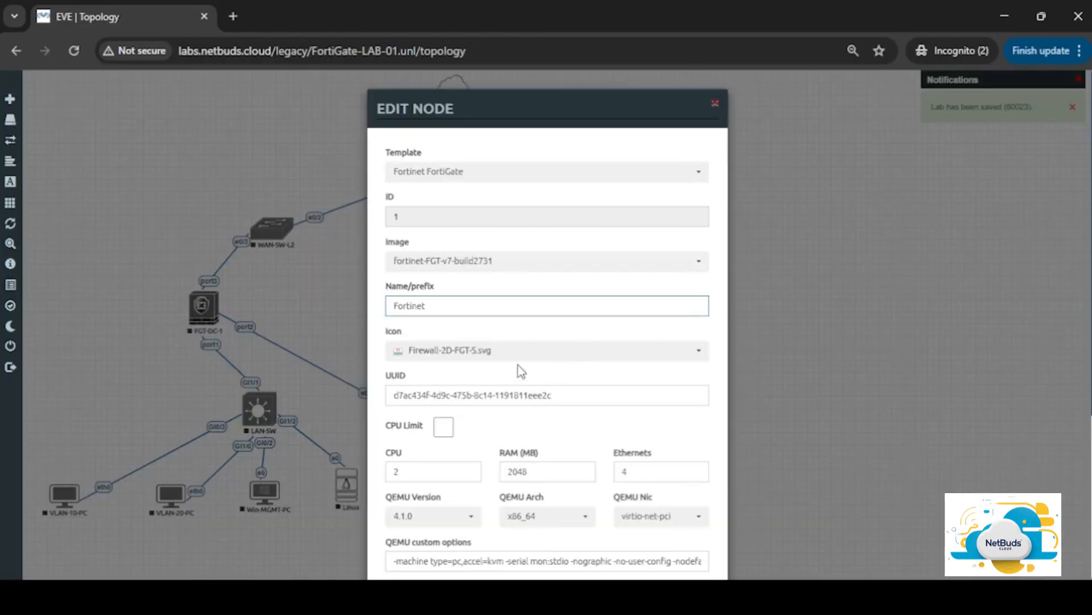
{"action": "left_click", "coordinate": [546, 355]}
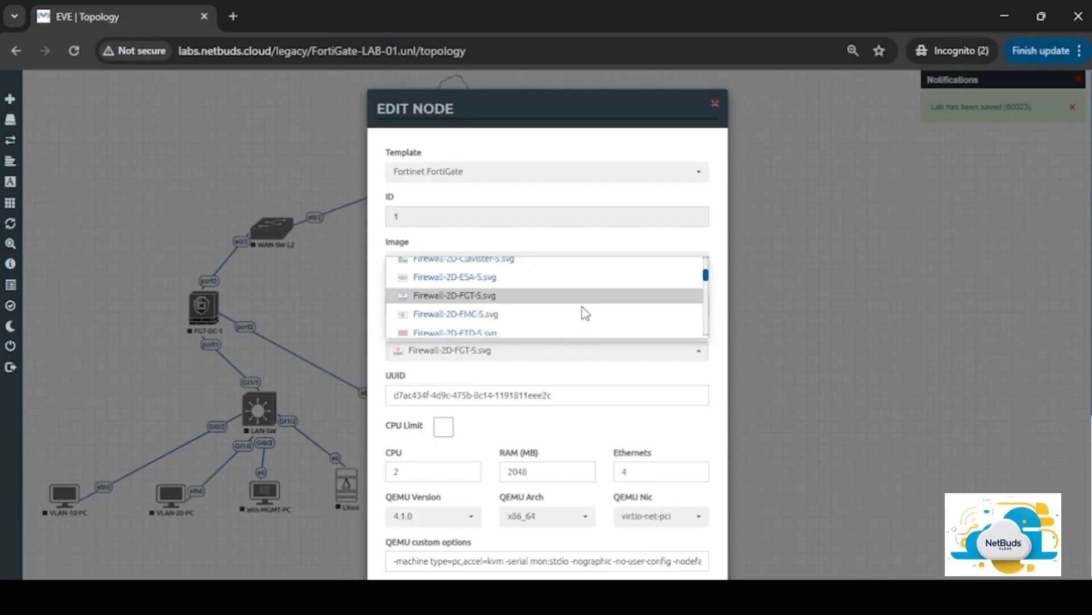
{"action": "scroll", "coordinate": [581, 310], "scroll_direction": "down", "scroll_amount": 4}
{"action": "scroll", "coordinate": [584, 312], "scroll_direction": "down", "scroll_amount": 3}
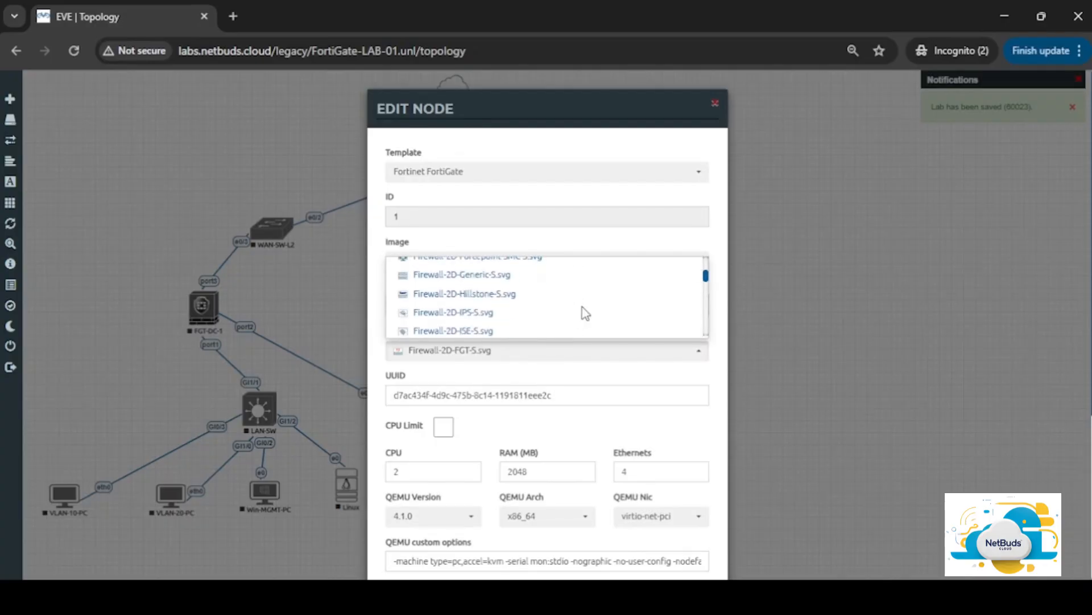
{"action": "scroll", "coordinate": [585, 314], "scroll_direction": "down", "scroll_amount": 4}
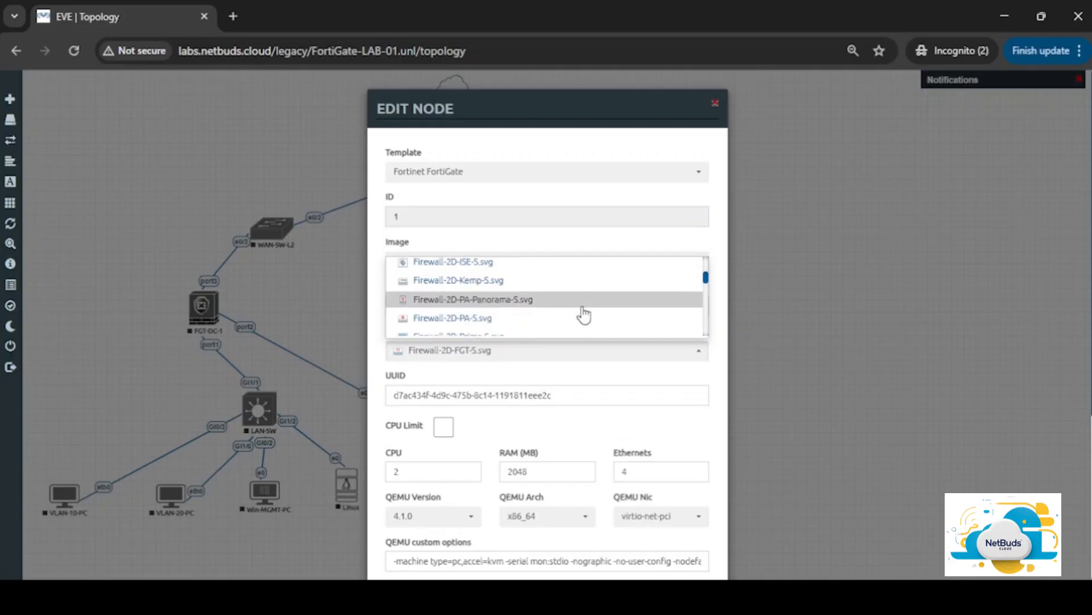
{"action": "scroll", "coordinate": [584, 313], "scroll_direction": "down", "scroll_amount": 3}
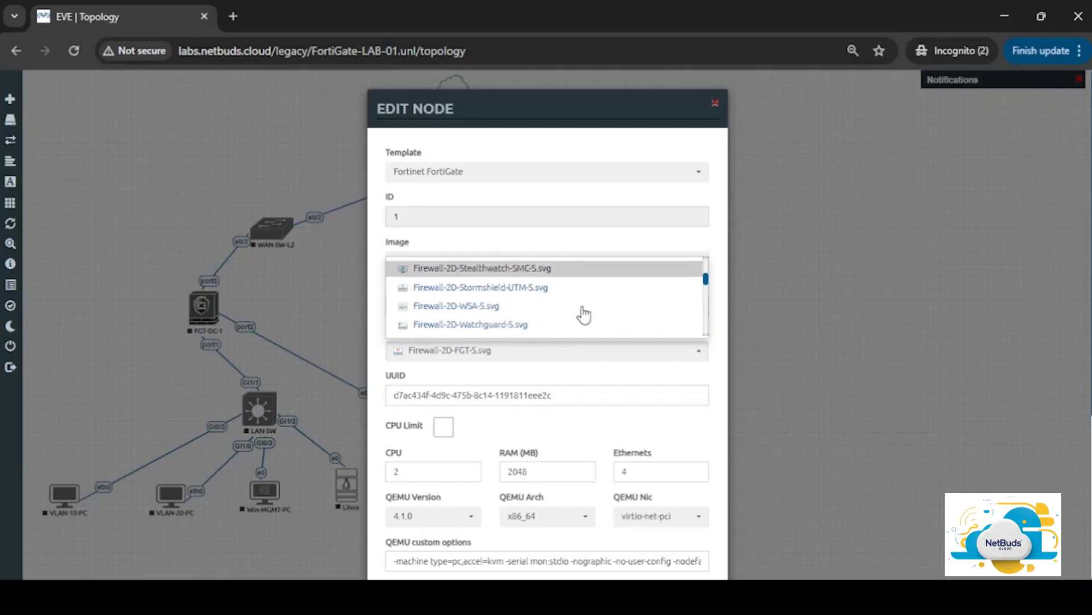
{"action": "scroll", "coordinate": [585, 314], "scroll_direction": "down", "scroll_amount": 2}
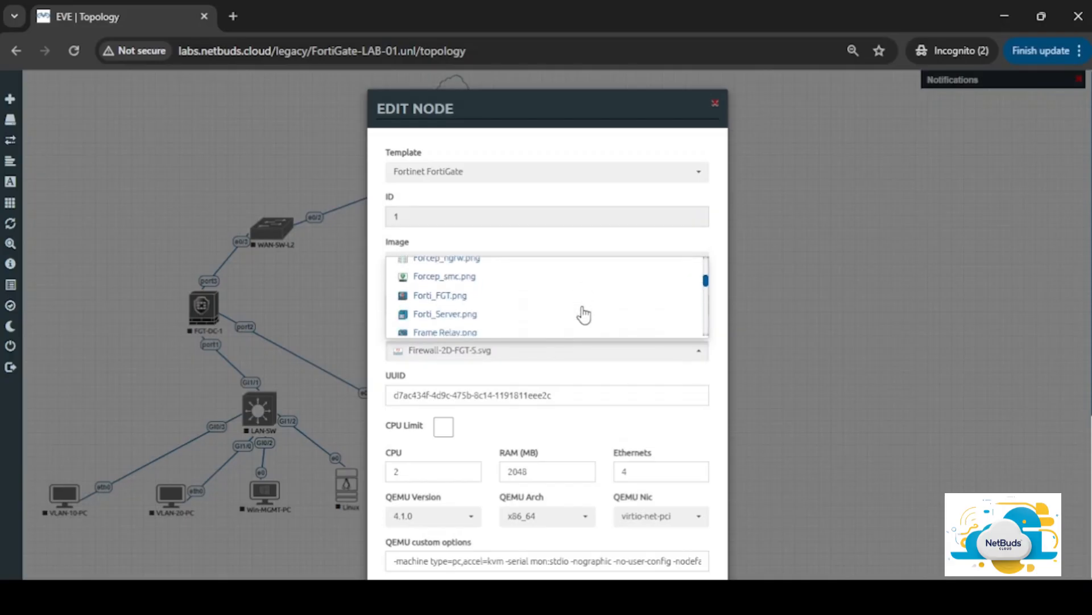
{"action": "left_click", "coordinate": [447, 291]}
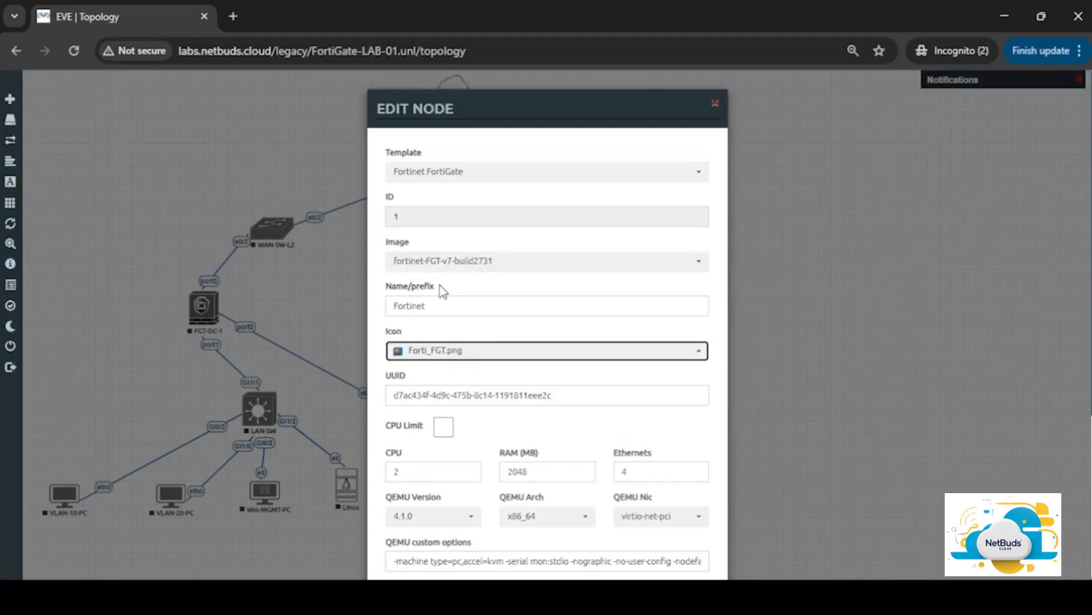
{"action": "scroll", "coordinate": [616, 381], "scroll_direction": "down", "scroll_amount": 4}
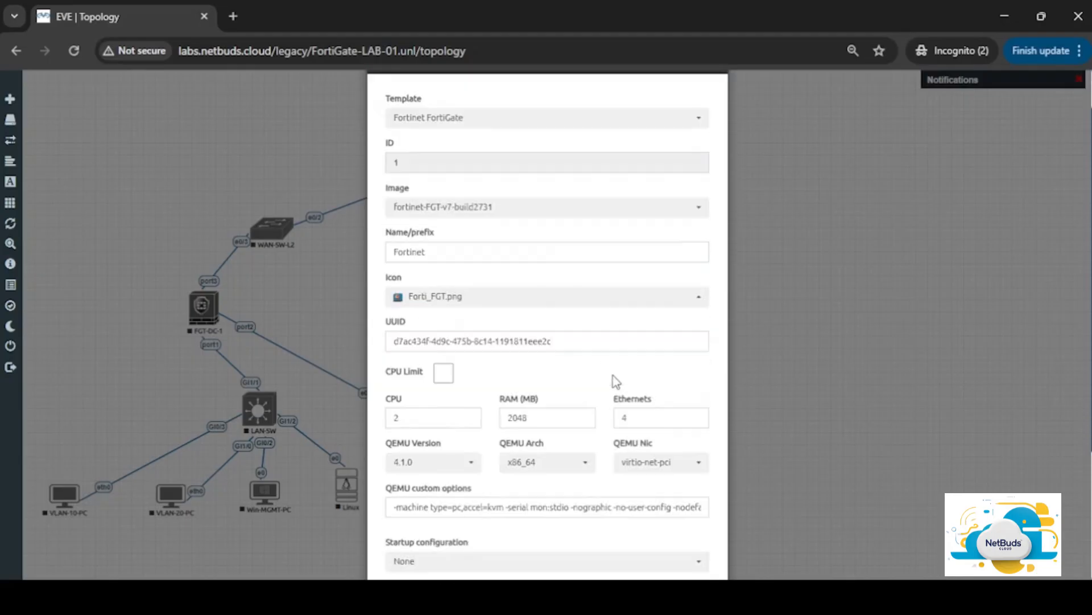
{"action": "left_click", "coordinate": [487, 541]}
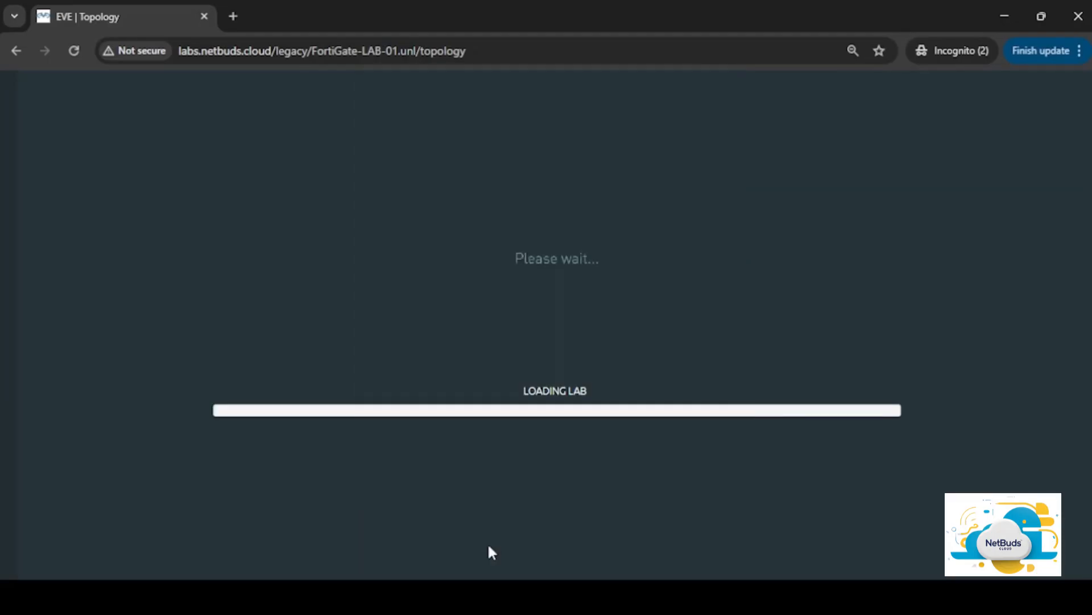
Place the Fortinet node under WAN-SW-L2; cable port2 to WAN-SW-L2 e0/1 and port1 to LAN-SW Gi0/0.
{"action": "left_click_drag", "start_coordinate": [485, 327], "coordinate": [280, 229]}
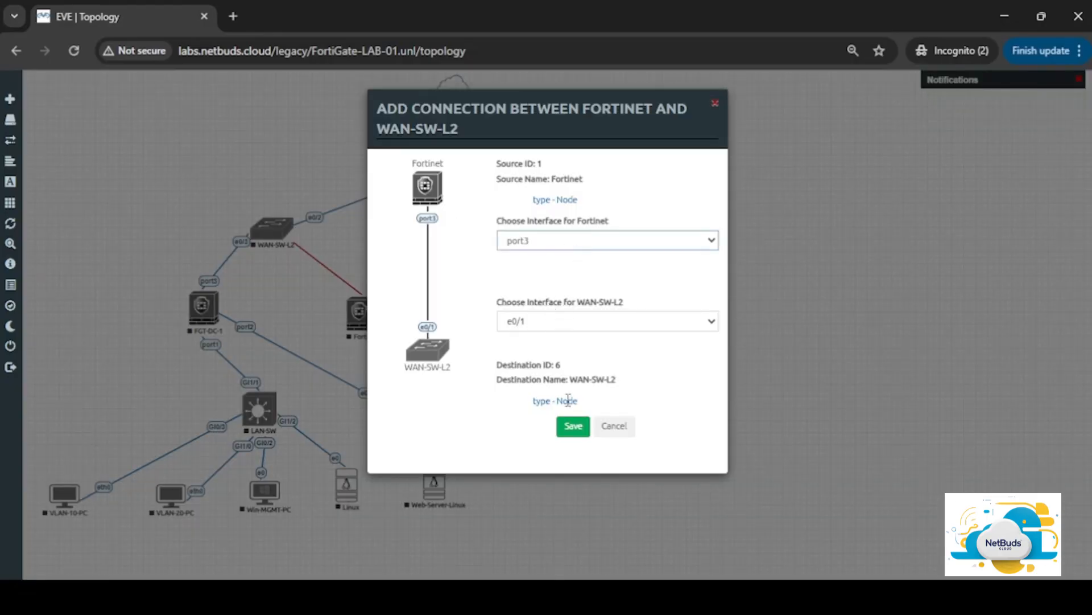
{"action": "left_click", "coordinate": [574, 429]}
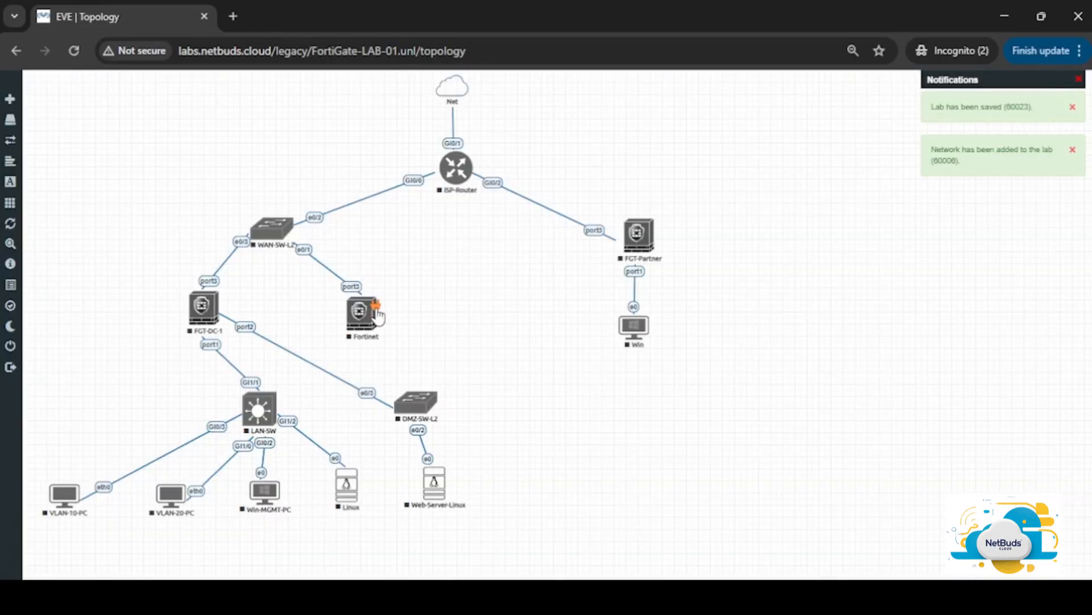
{"action": "left_click_drag", "start_coordinate": [375, 308], "coordinate": [265, 407]}
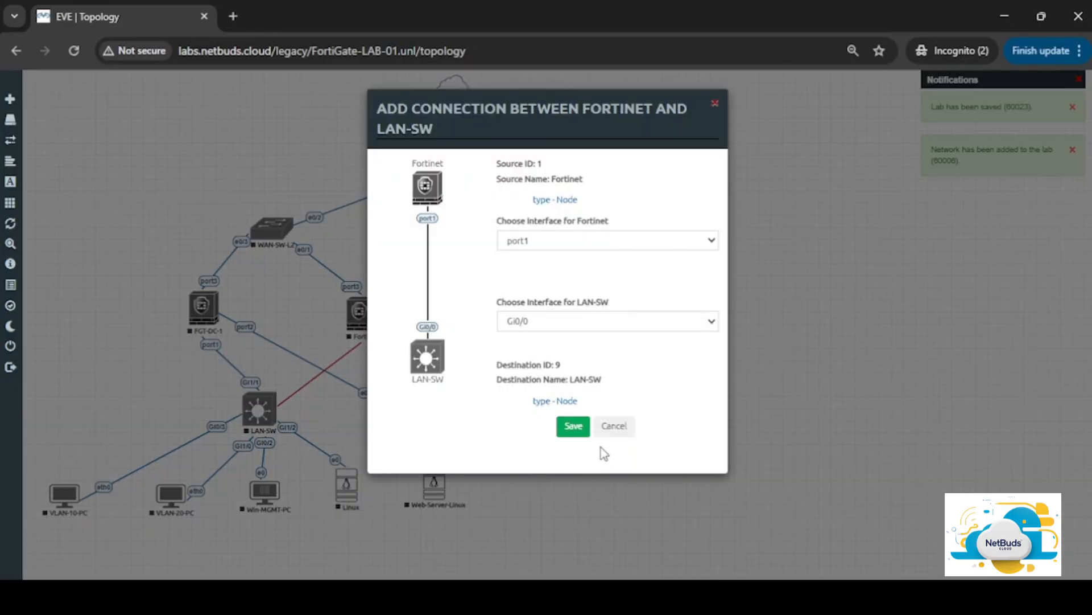
{"action": "left_click", "coordinate": [575, 433]}
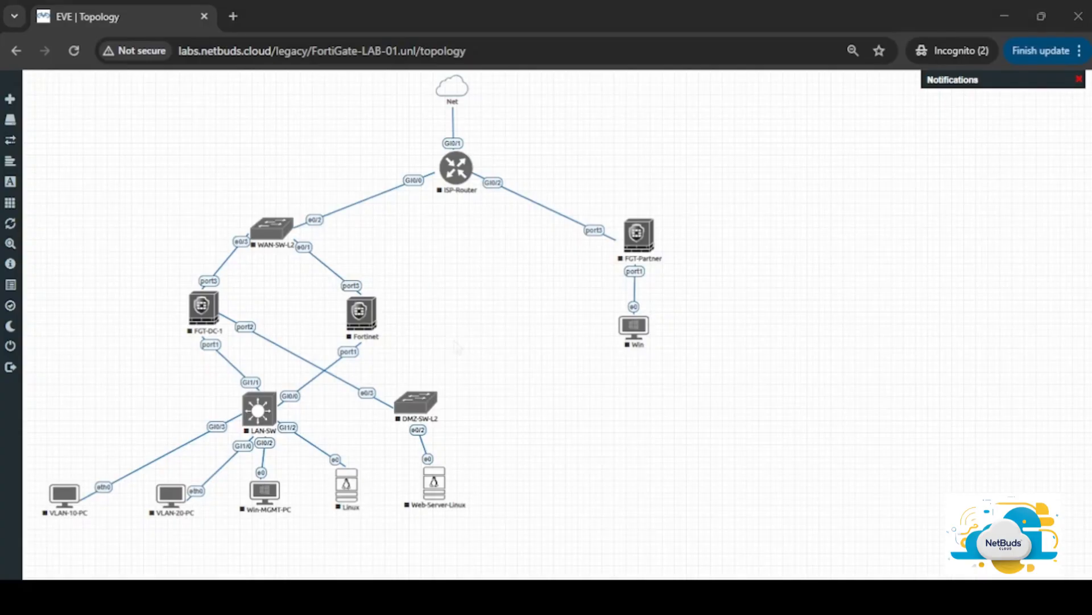
Start the Fortinet node, open its telnet console, and enter admin at the FortiGate login prompt.
{"action": "left_click", "coordinate": [994, 416]}
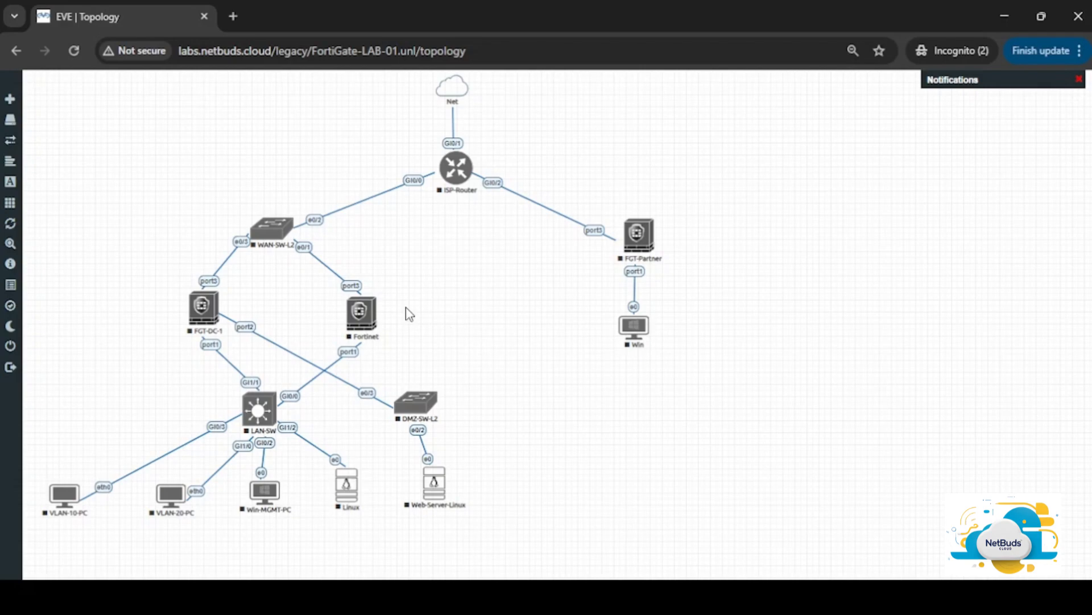
{"action": "right_click", "coordinate": [360, 331]}
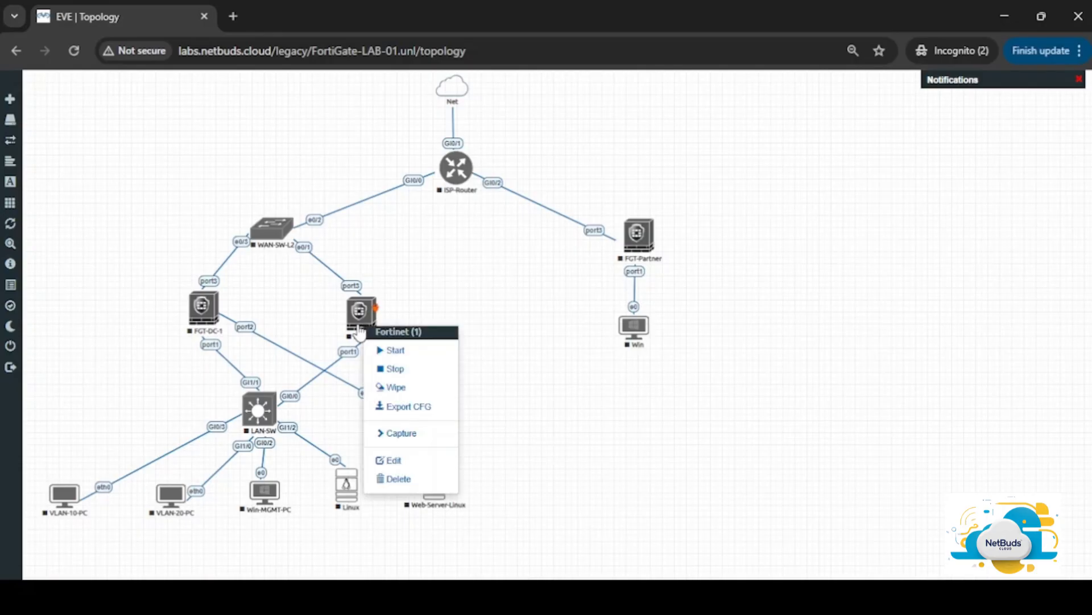
{"action": "left_click", "coordinate": [403, 353]}
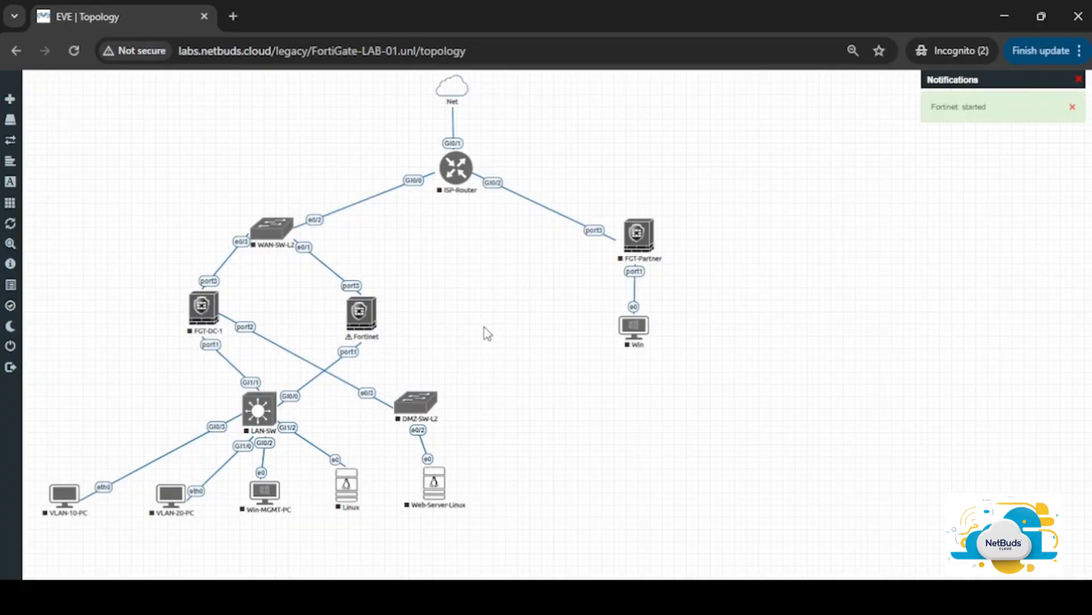
{"action": "left_click", "coordinate": [365, 318]}
{"action": "left_click", "coordinate": [545, 178]}
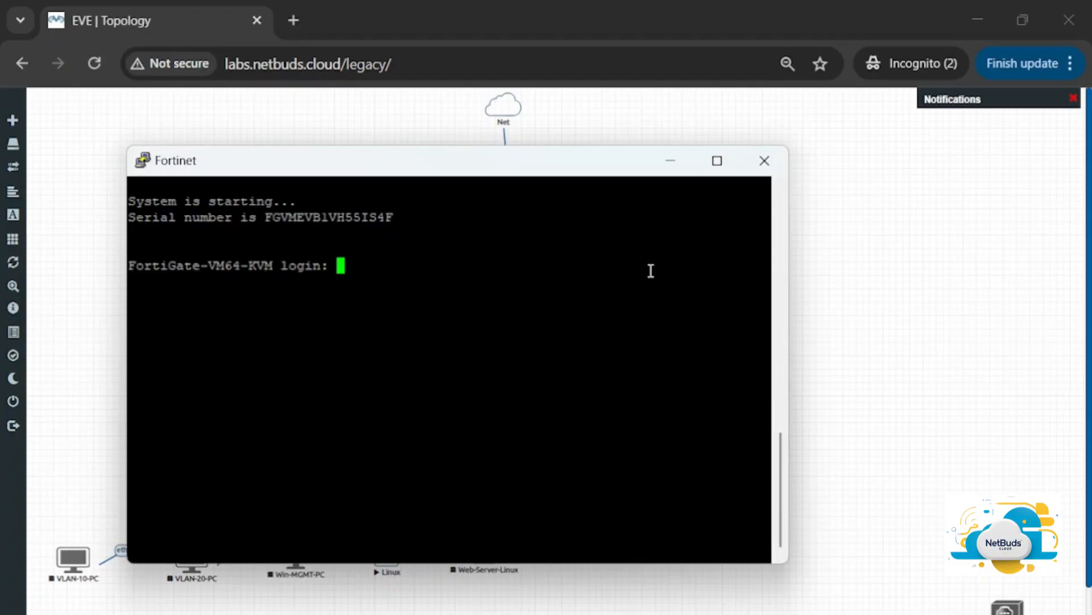
{"action": "type", "text": "admin"}
Log in as admin with a blank password, set and confirm a new password, then minimize the console.
{"action": "key", "text": "Return"}
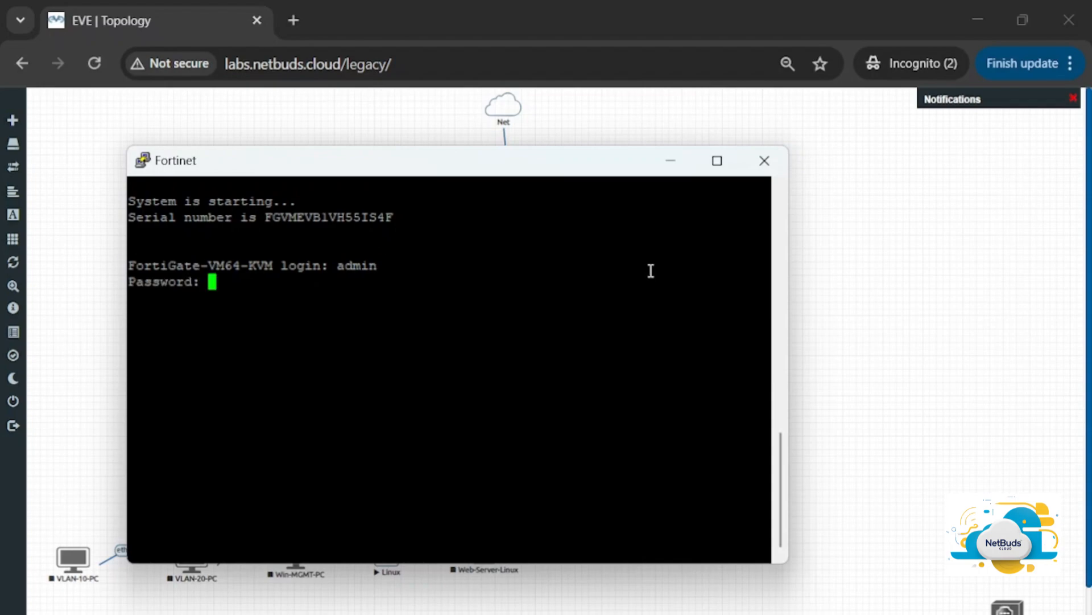
{"action": "key", "text": "Return"}
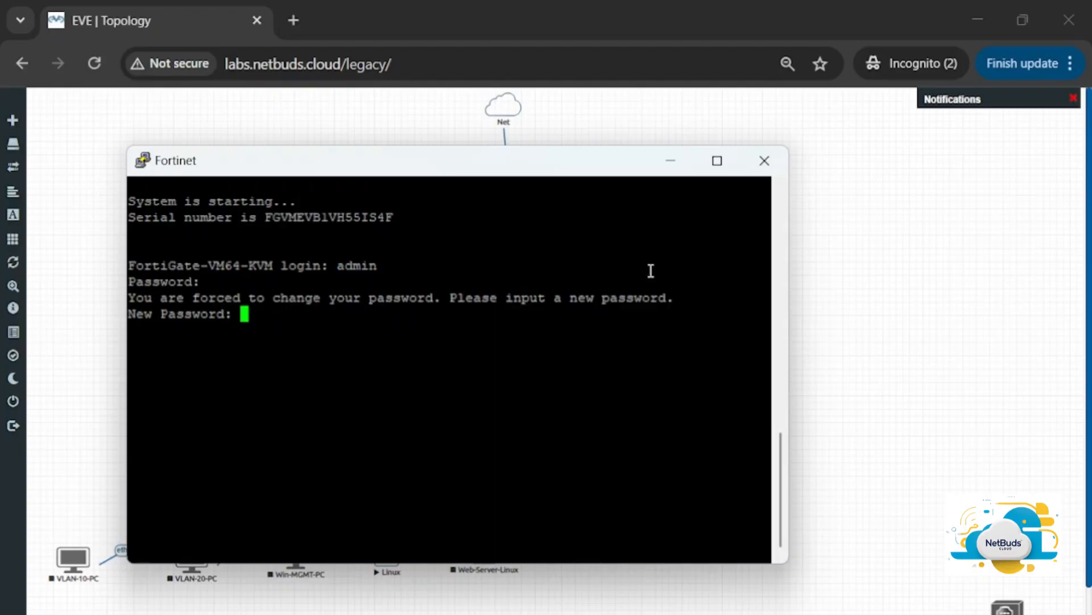
{"action": "key", "text": "Return"}
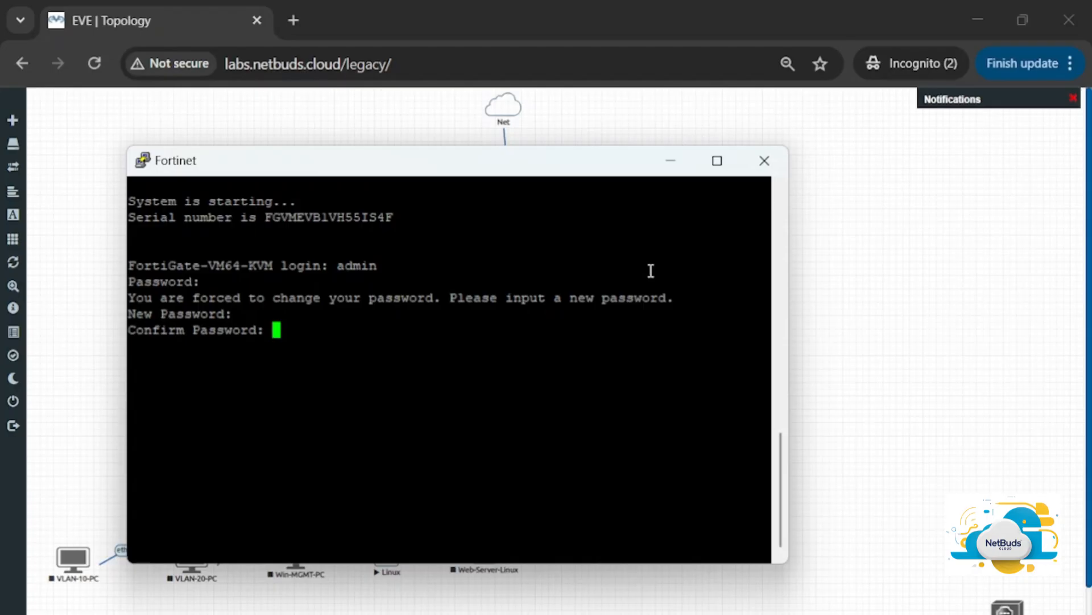
{"action": "key", "text": "Return"}
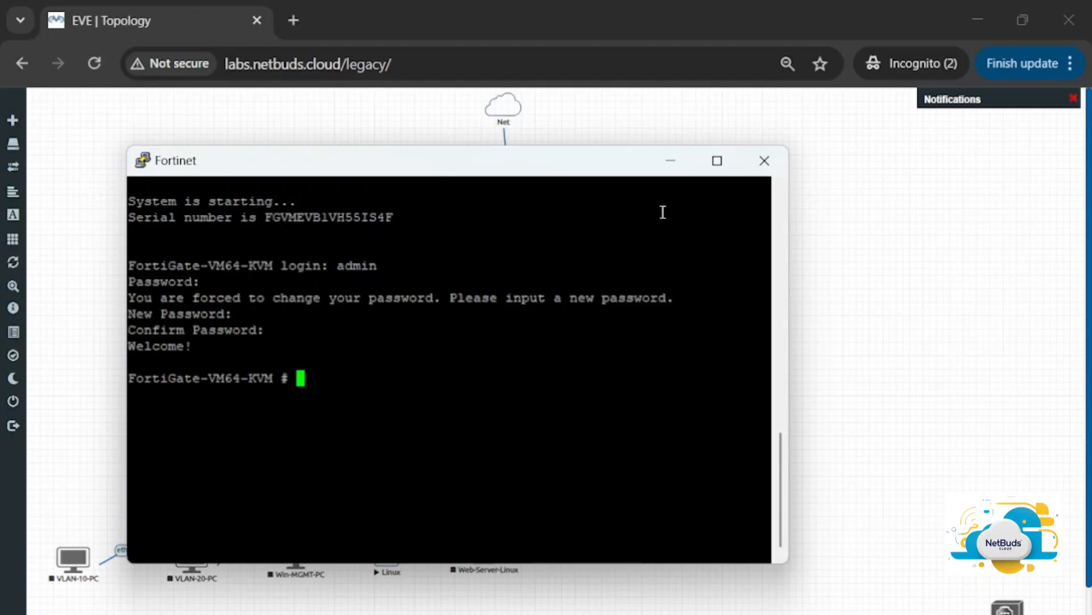
{"action": "left_click", "coordinate": [673, 166]}
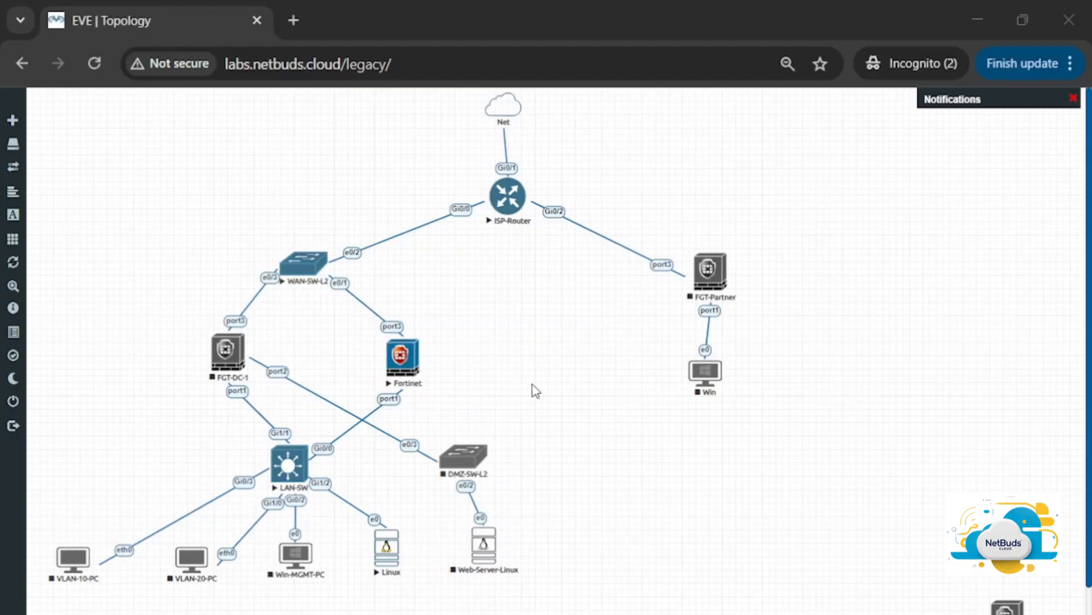
Bring the console back, move it aside, and run 'show system interface', quitting the pager.
{"action": "key", "text": "alt+Tab"}
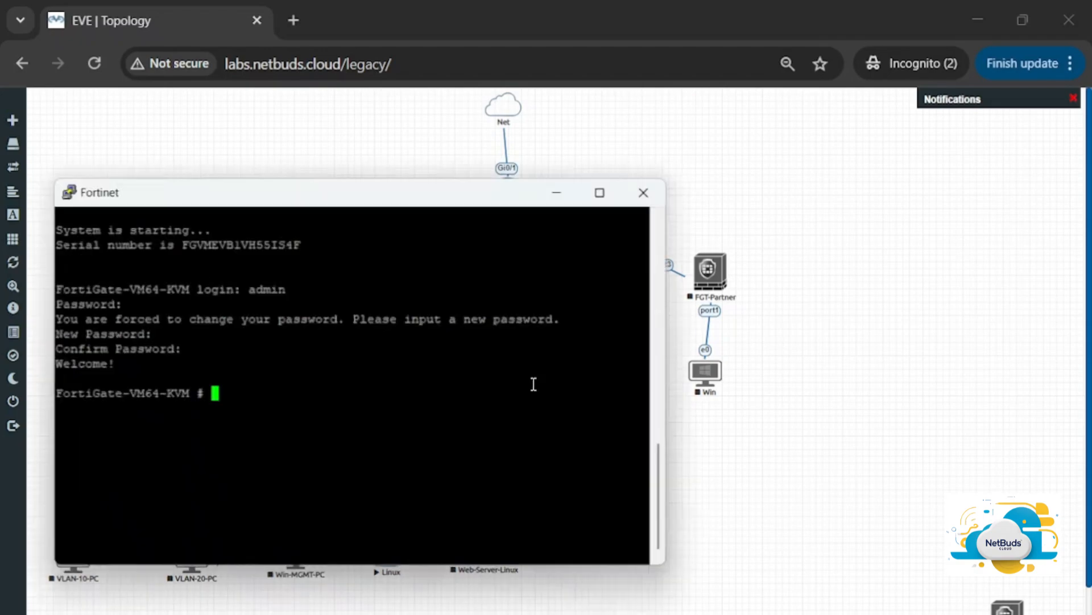
{"action": "left_click_drag", "start_coordinate": [461, 169], "coordinate": [624, 138]}
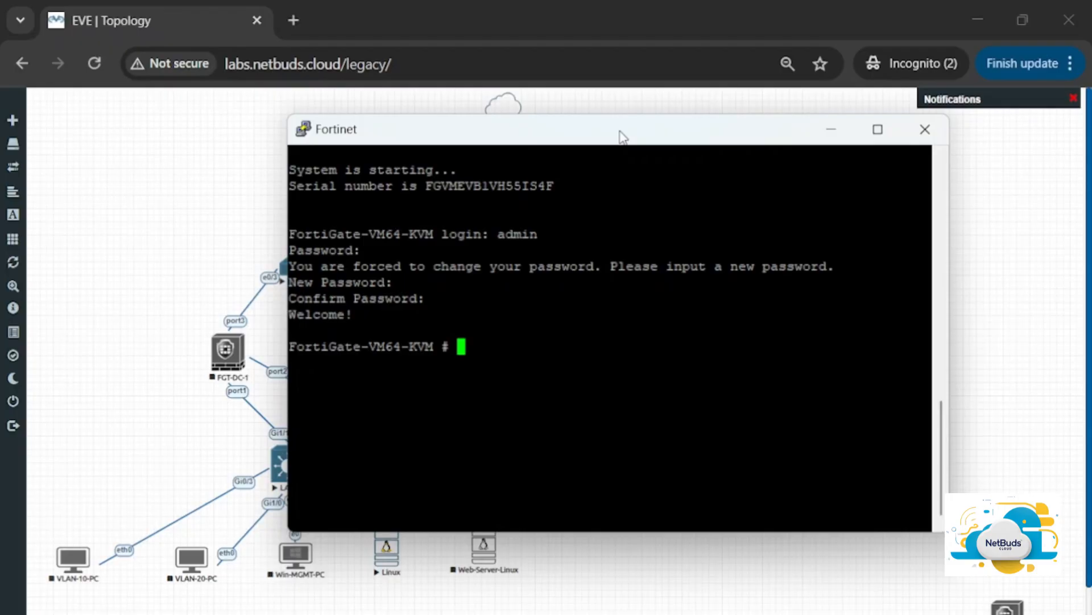
{"action": "type", "text": "config "}
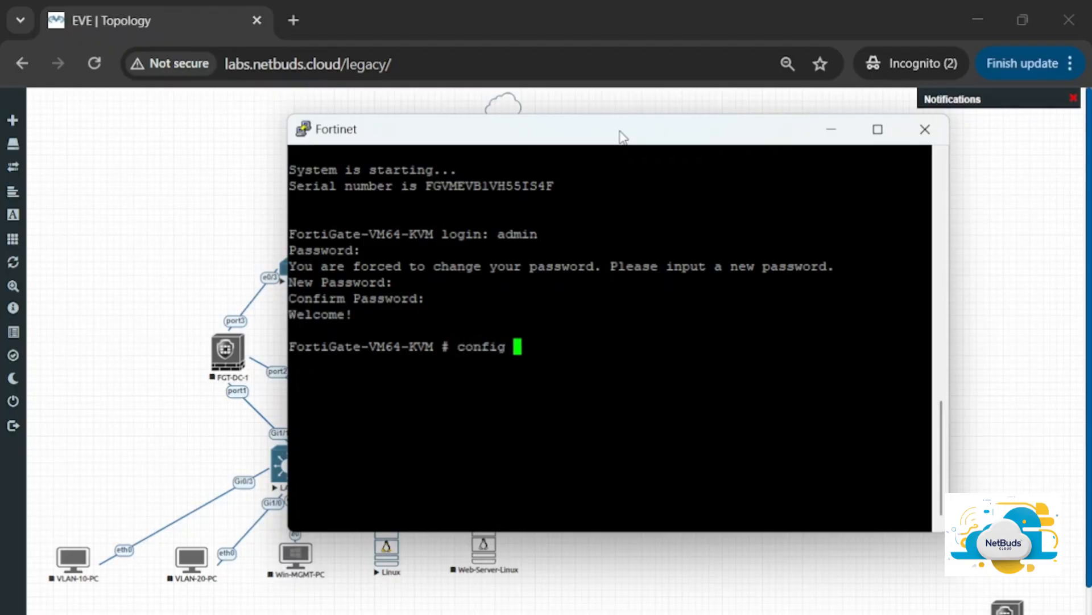
{"action": "type", "text": "system interface"}
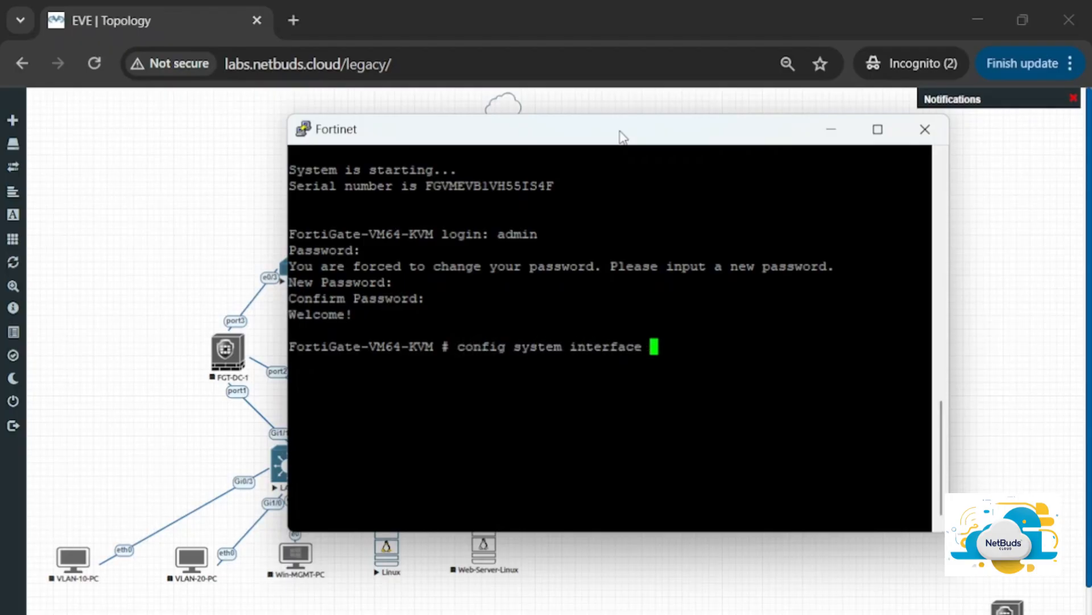
{"action": "key", "text": "BackSpace"}
{"action": "key", "text": "BackSpace"}
{"action": "key", "text": "BackSpace"}
{"action": "key", "text": "BackSpace"}
{"action": "key", "text": "BackSpace"}
{"action": "key", "text": "BackSpace"}
{"action": "key", "text": "BackSpace"}
{"action": "key", "text": "BackSpace"}
{"action": "key", "text": "BackSpace"}
{"action": "key", "text": "BackSpace"}
{"action": "key", "text": "BackSpace"}
{"action": "key", "text": "BackSpace"}
{"action": "key", "text": "BackSpace"}
{"action": "key", "text": "BackSpace"}
{"action": "key", "text": "BackSpace"}
{"action": "key", "text": "BackSpace"}
{"action": "key", "text": "BackSpace"}
{"action": "key", "text": "BackSpace"}
{"action": "key", "text": "BackSpace"}
{"action": "key", "text": "BackSpace"}
{"action": "type", "text": "show "}
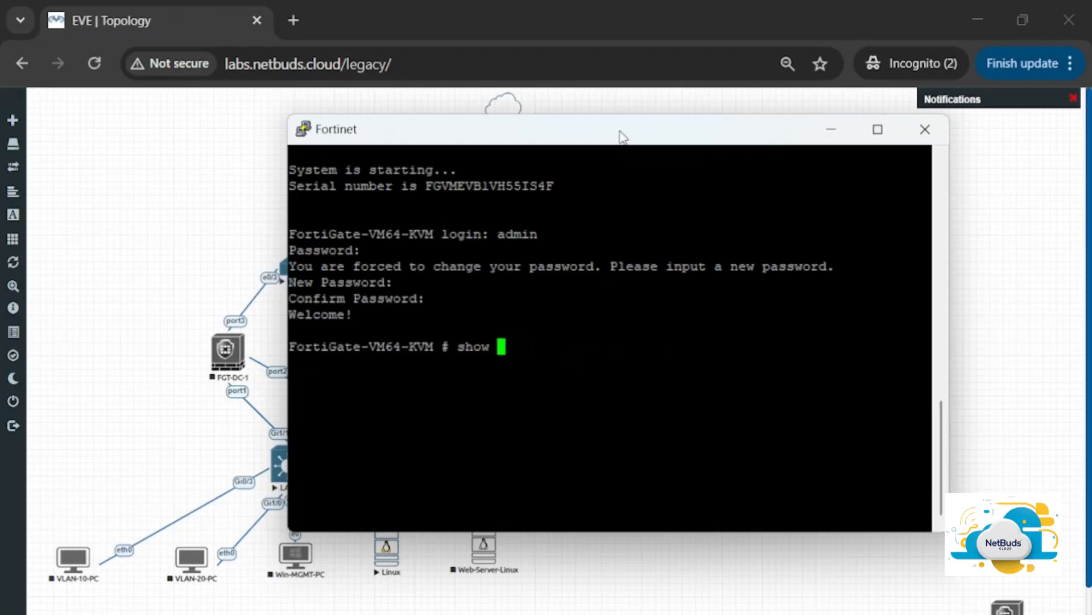
{"action": "type", "text": "system in"}
{"action": "key", "text": "BackSpace"}
{"action": "key", "text": "BackSpace"}
{"action": "type", "text": "system interface"}
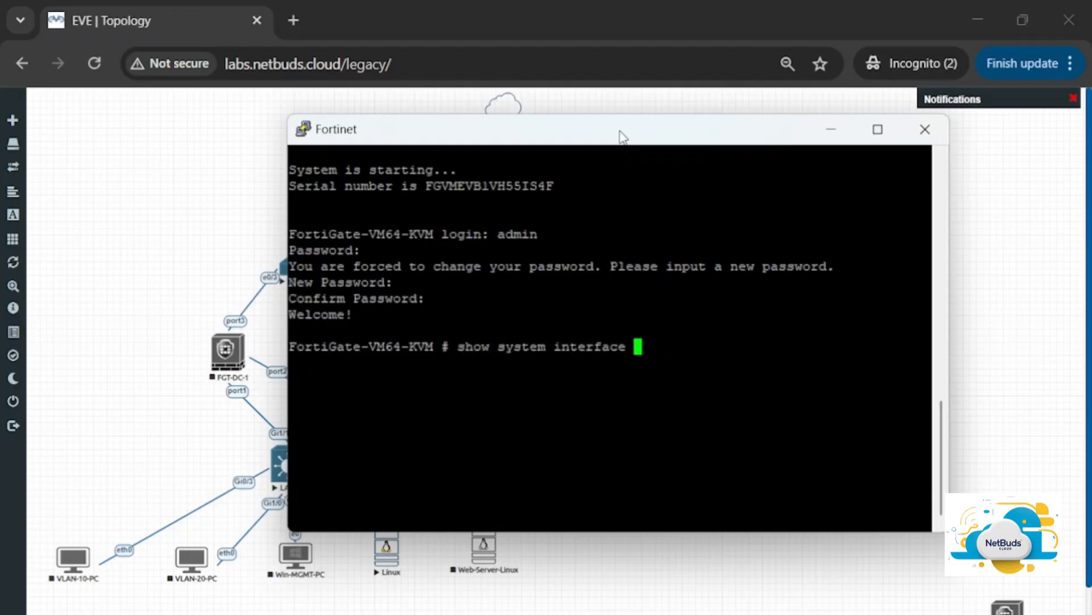
{"action": "key", "text": "question"}
{"action": "key", "text": "Return"}
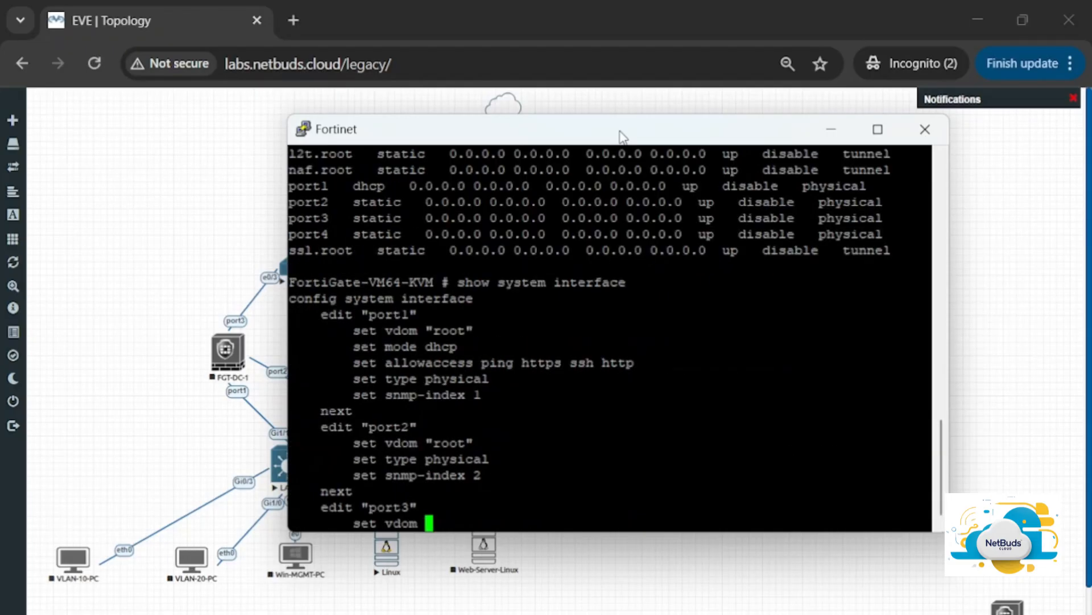
{"action": "key", "text": "q"}
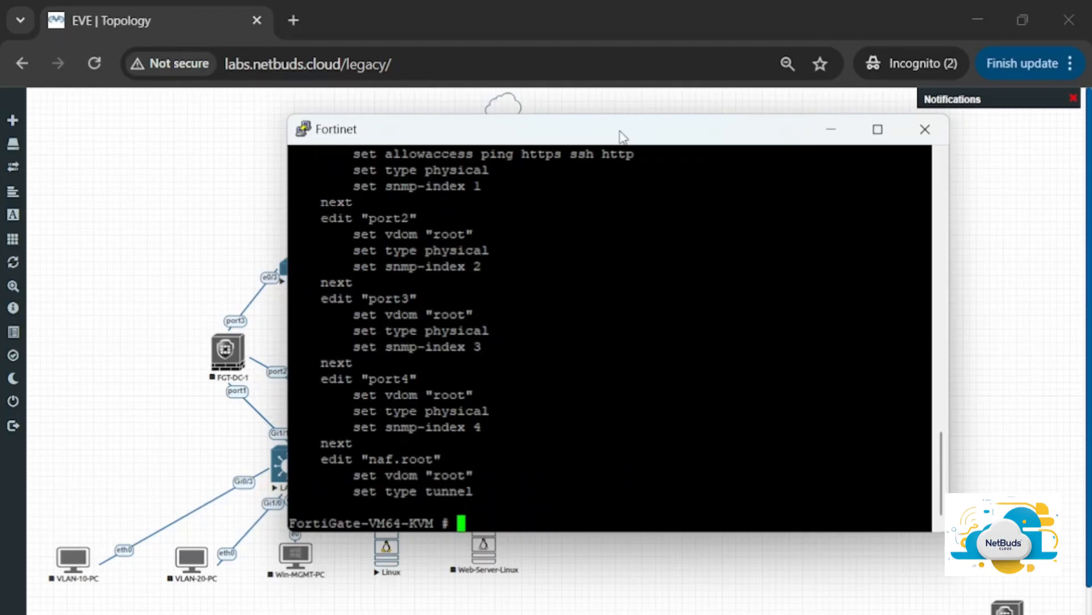
List all interfaces with 'show system interface ?': port1 on DHCP, port2–port4 static.
{"action": "key", "text": "Return"}
{"action": "key", "text": "Up"}
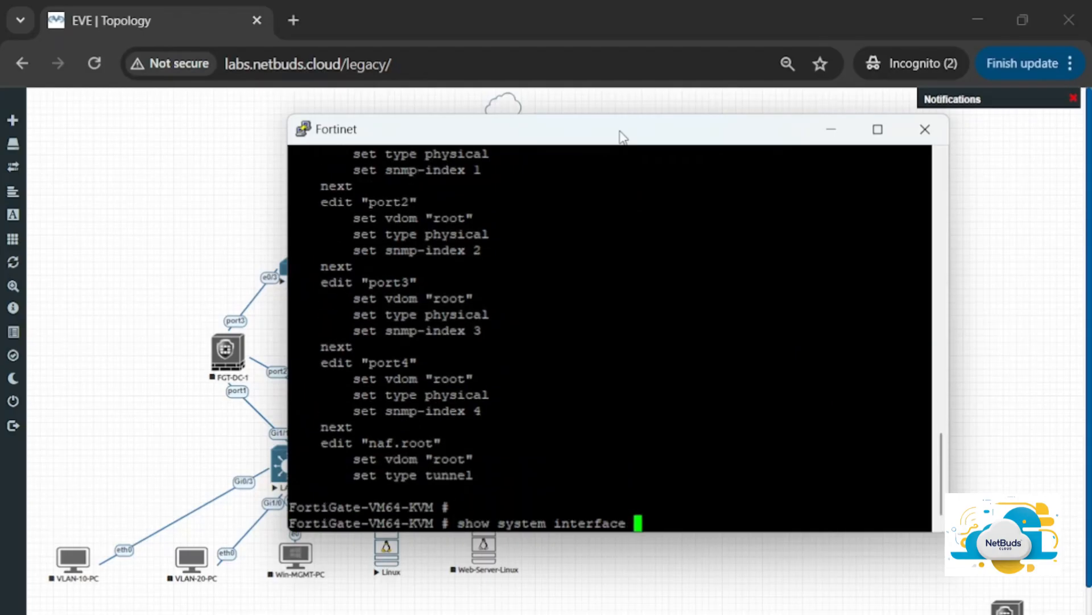
{"action": "key", "text": "question"}
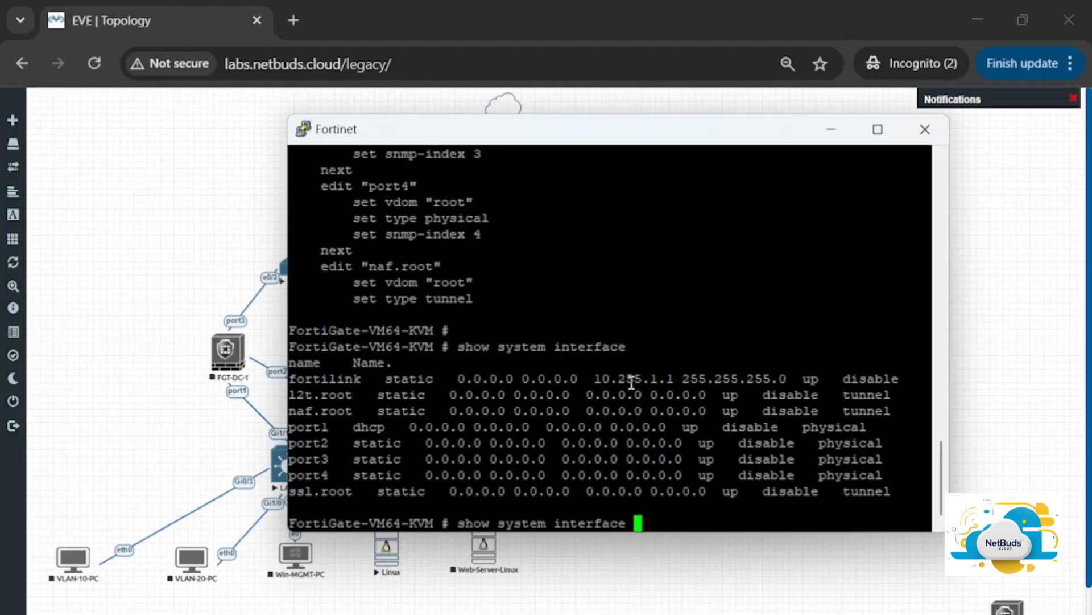
{"action": "key", "text": "BackSpace"}
{"action": "key", "text": "BackSpace"}
{"action": "key", "text": "BackSpace"}
{"action": "key", "text": "BackSpace"}
{"action": "key", "text": "BackSpace"}
{"action": "key", "text": "BackSpace"}
{"action": "key", "text": "BackSpace"}
{"action": "key", "text": "BackSpace"}
{"action": "key", "text": "BackSpace"}
{"action": "key", "text": "BackSpace"}
{"action": "key", "text": "BackSpace"}
{"action": "key", "text": "BackSpace"}
{"action": "key", "text": "BackSpace"}
{"action": "key", "text": "BackSpace"}
{"action": "key", "text": "BackSpace"}
{"action": "key", "text": "BackSpace"}
{"action": "key", "text": "BackSpace"}
{"action": "key", "text": "BackSpace"}
{"action": "key", "text": "BackSpace"}
{"action": "key", "text": "BackSpace"}
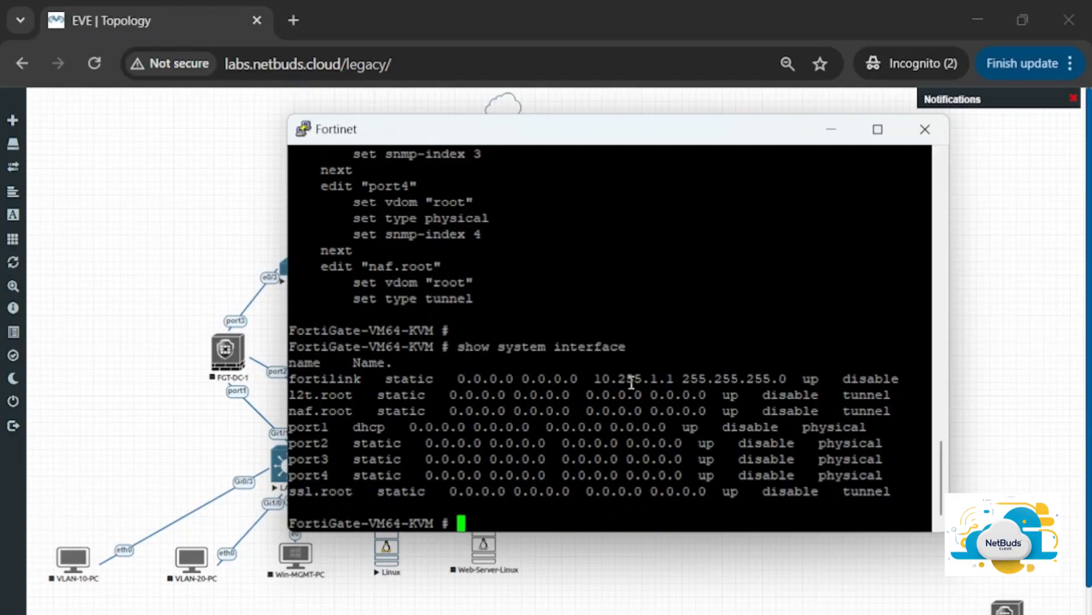
{"action": "type", "text": "config "}
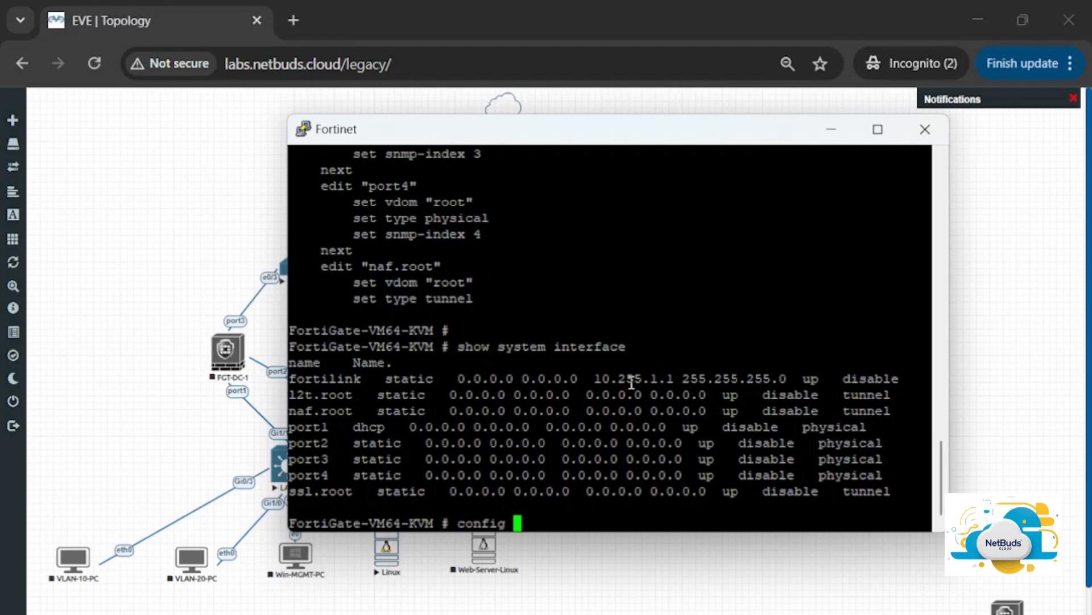
{"action": "type", "text": "system interface"}
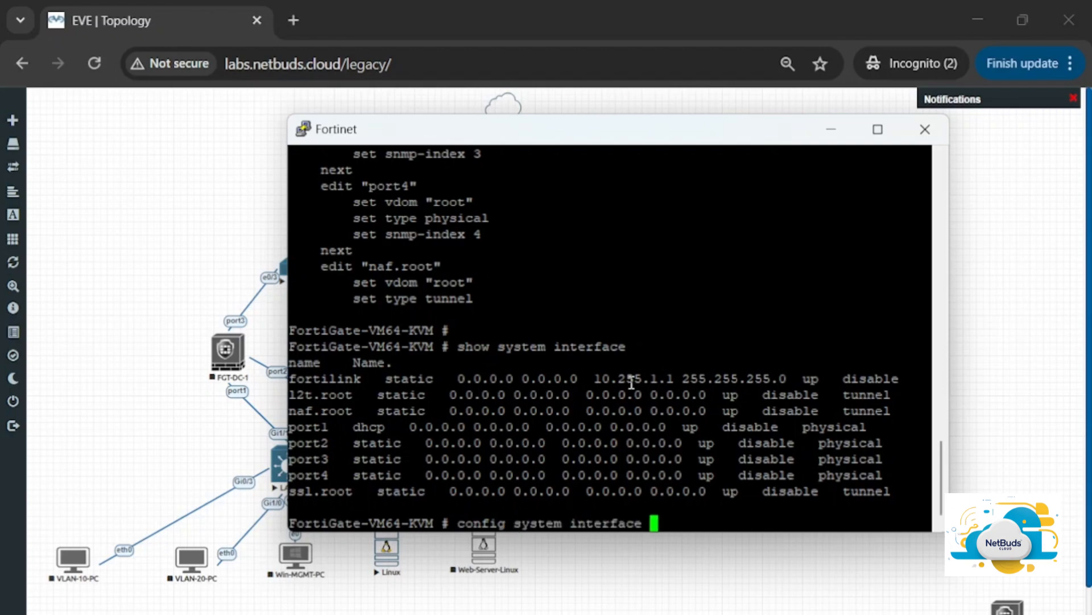
Enter config system interface, edit port1, and set its mode to static.
{"action": "key", "text": "Return"}
{"action": "type", "text": "edit "}
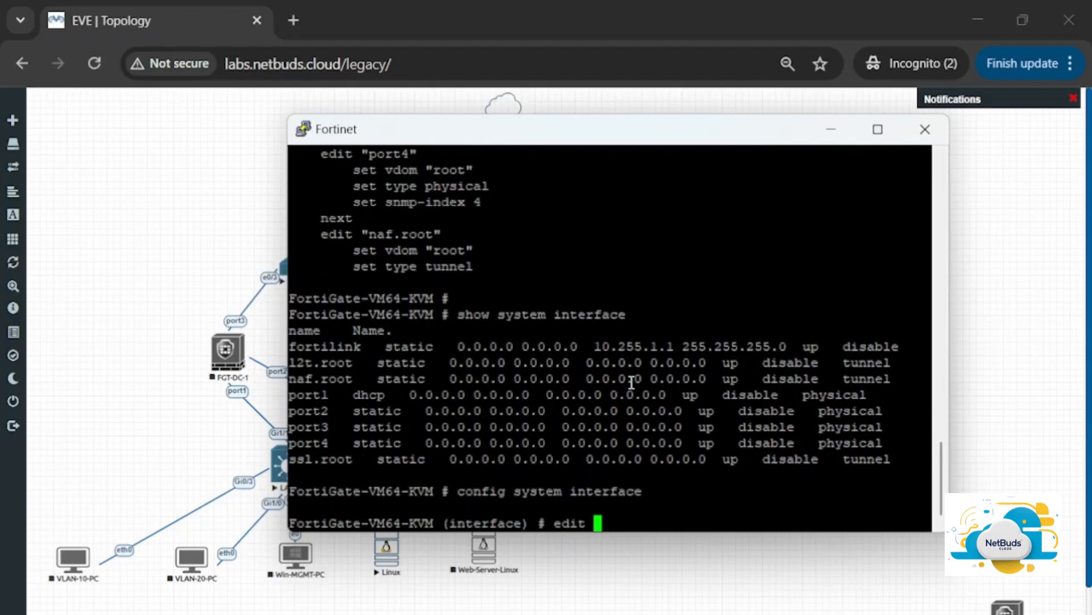
{"action": "type", "text": "port1"}
{"action": "key", "text": "Return"}
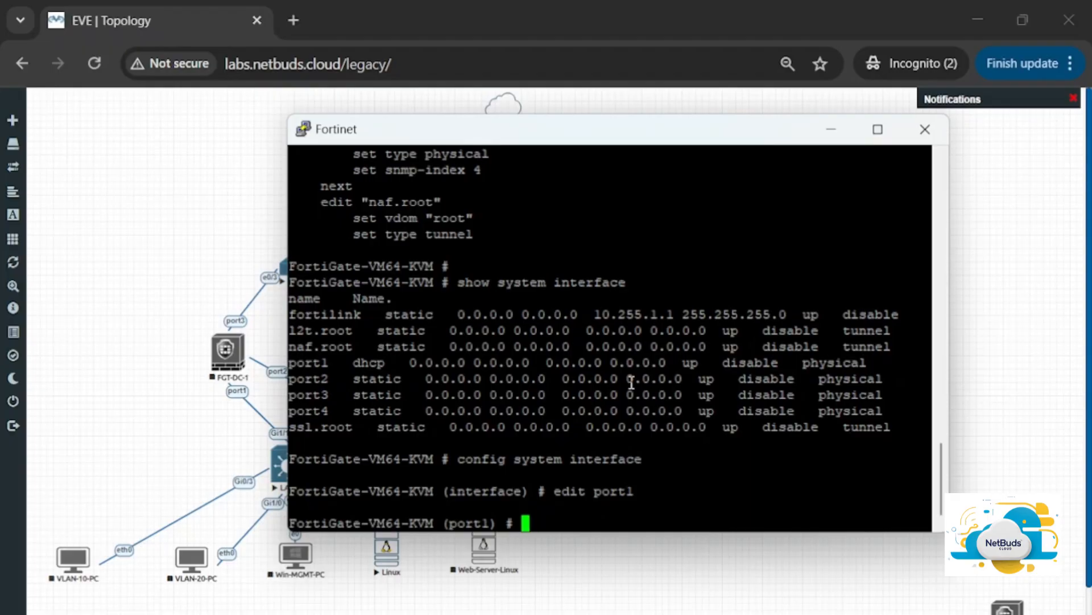
{"action": "type", "text": "set mode"}
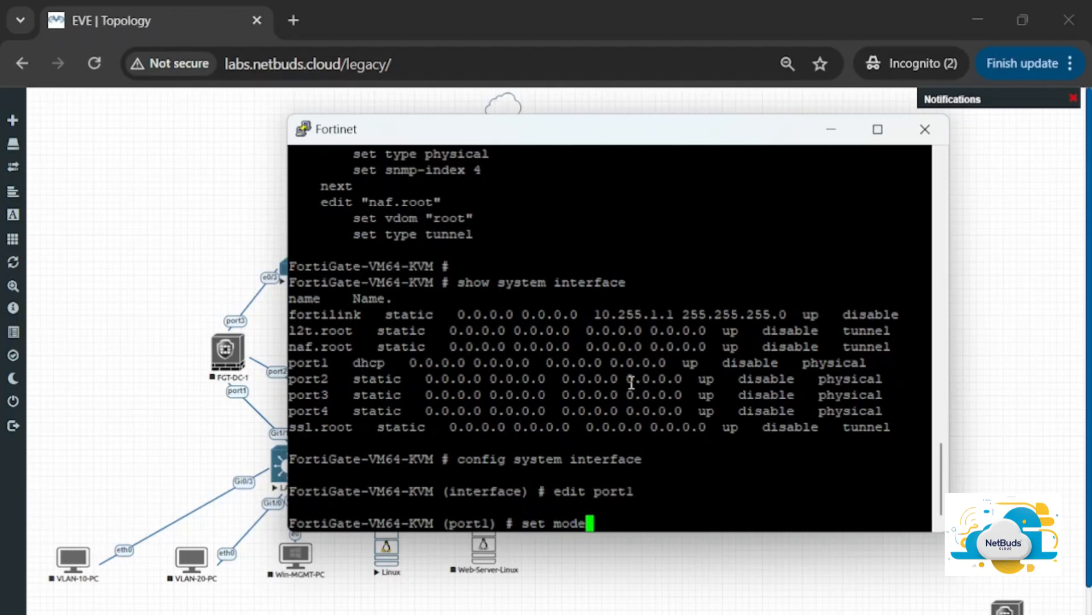
{"action": "type", "text": " static"}
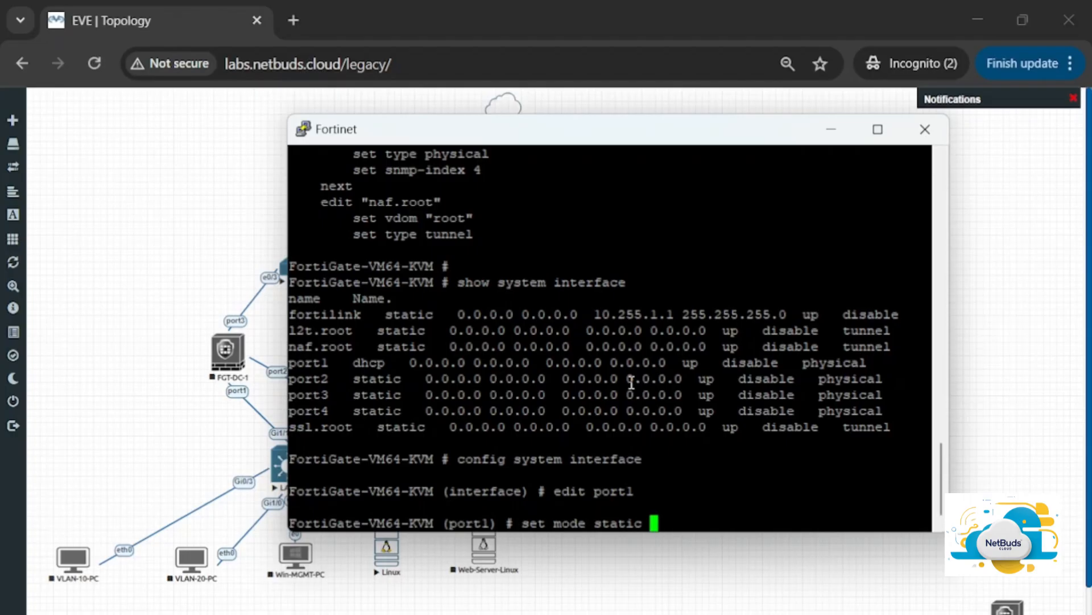
{"action": "key", "text": "Return"}
Type the command 'set ip 192.168.10.150/24' for port1, correcting typos along the way.
{"action": "type", "text": "set ip "}
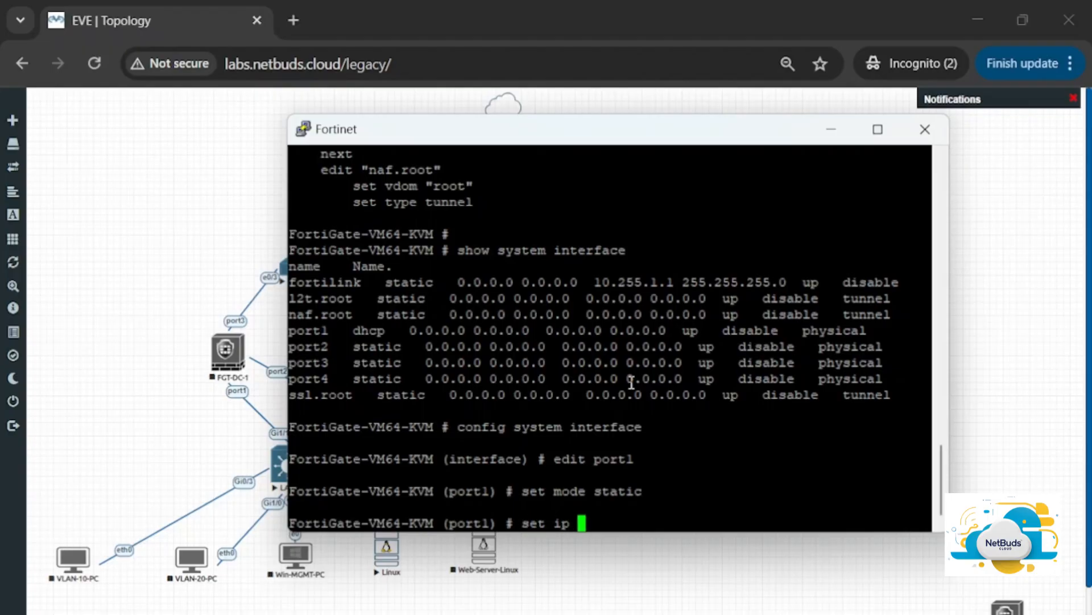
{"action": "type", "text": "192.168.16"}
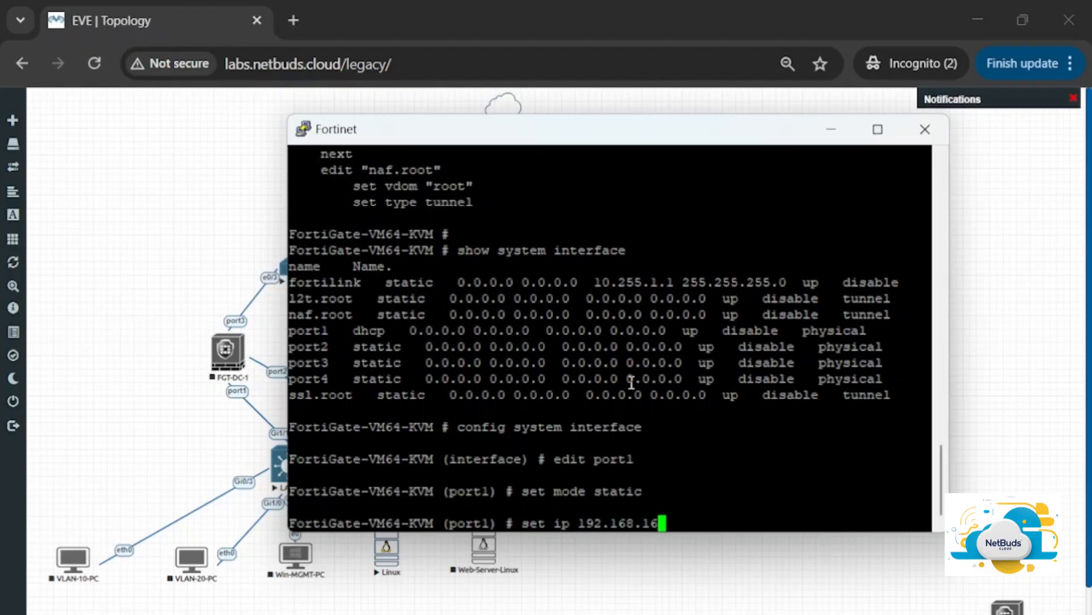
{"action": "type", "text": "0."}
{"action": "key", "text": "BackSpace"}
{"action": "key", "text": "BackSpace"}
{"action": "key", "text": "BackSpace"}
{"action": "type", "text": "50"}
{"action": "key", "text": "BackSpace"}
{"action": "key", "text": "BackSpace"}
{"action": "key", "text": "BackSpace"}
{"action": "type", "text": "10.150/24"}
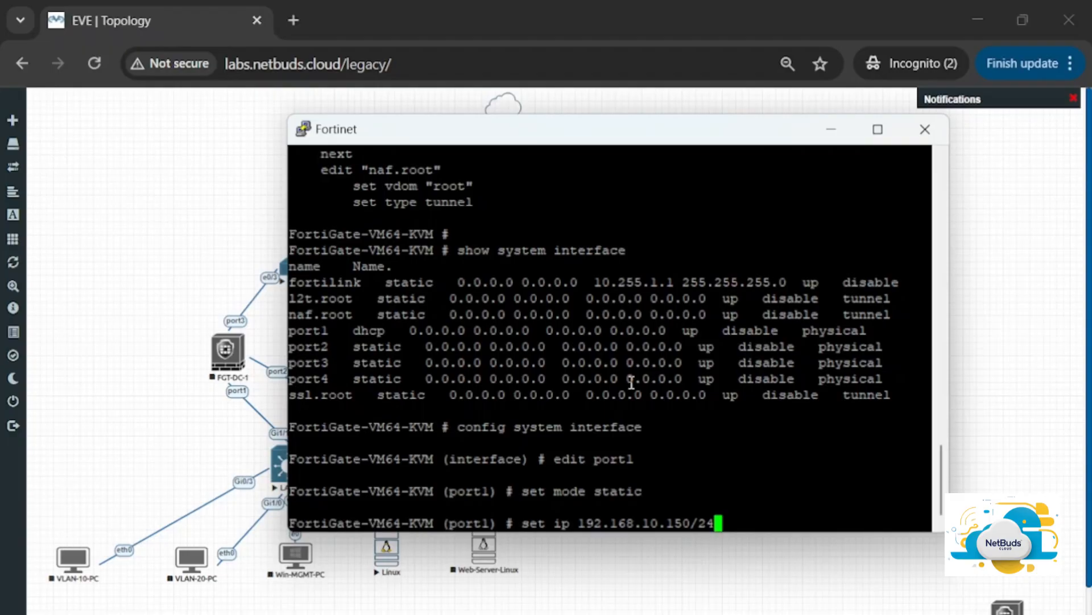
Apply 192.168.10.150/24 to port1, set status up, allow ping/SSH/HTTPS/HTTP, and commit with next.
{"action": "key", "text": "Return"}
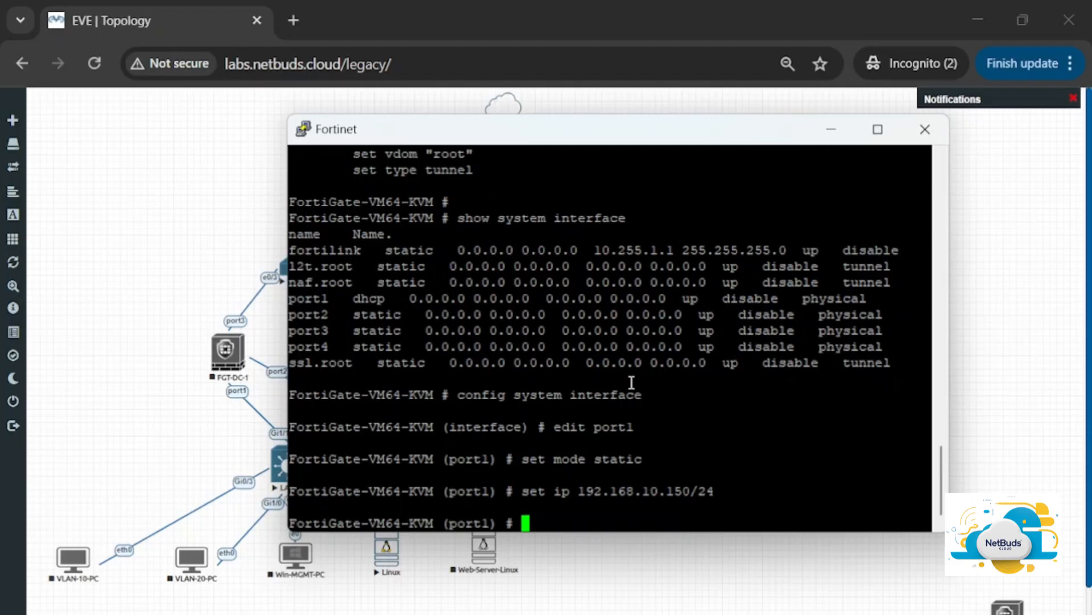
{"action": "type", "text": "set status up"}
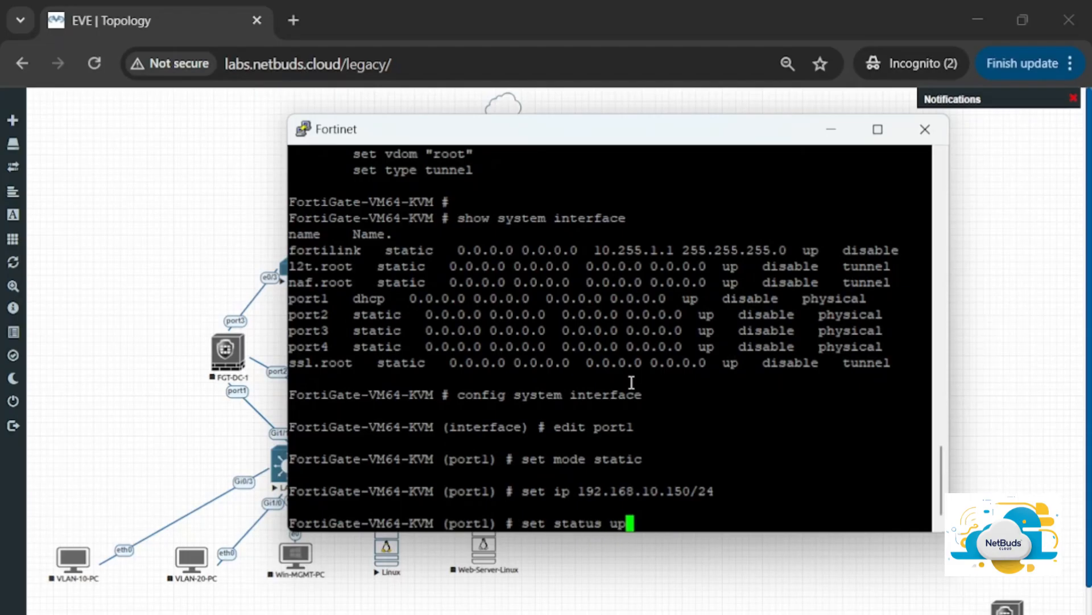
{"action": "key", "text": "Return"}
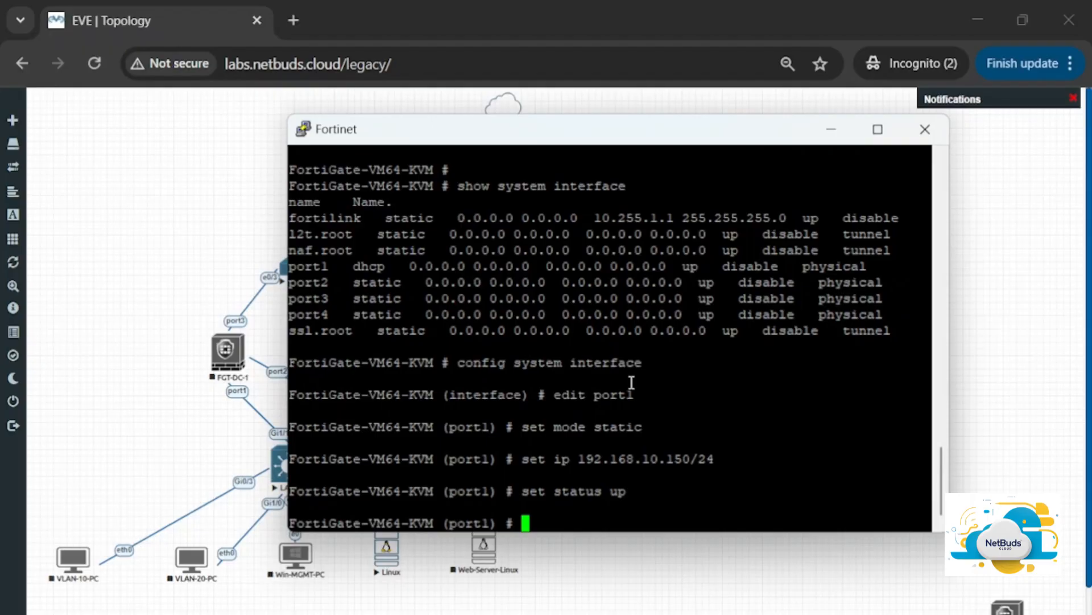
{"action": "type", "text": "set allowaccess "}
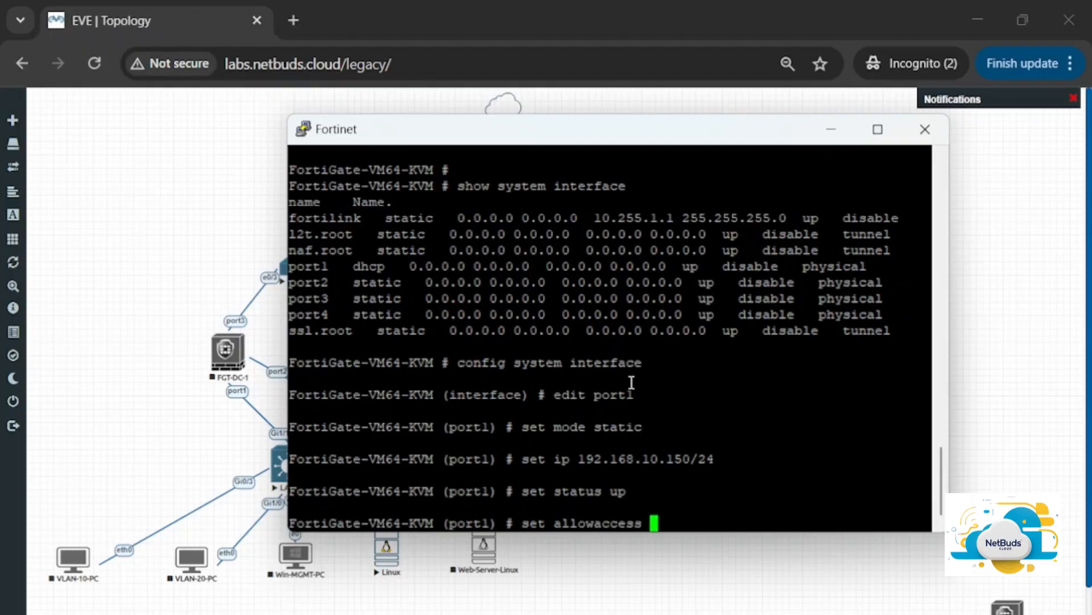
{"action": "type", "text": "ping ssh https http"}
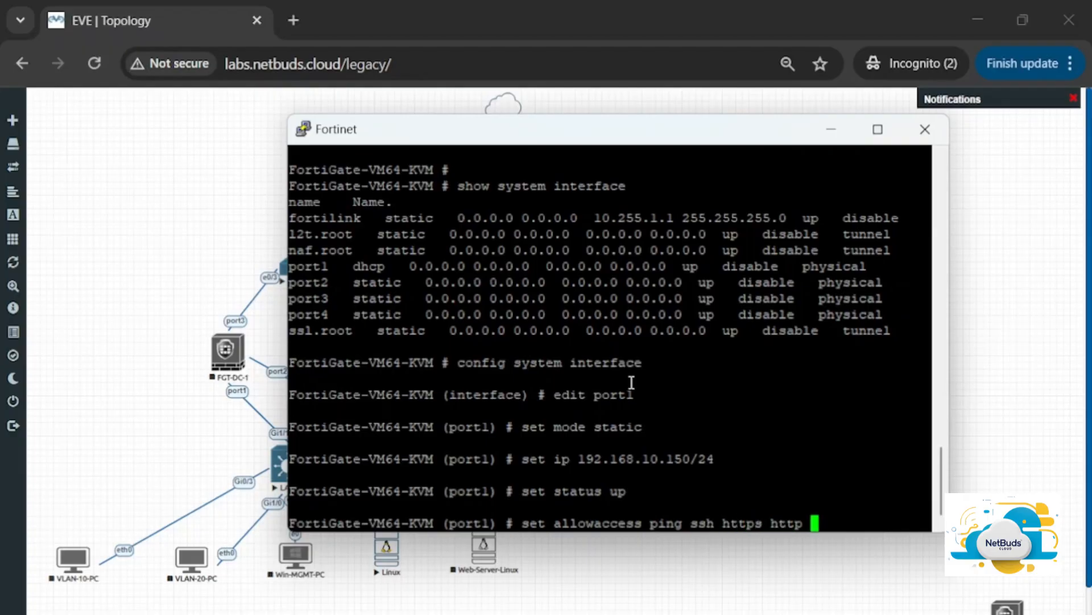
{"action": "key", "text": "Return"}
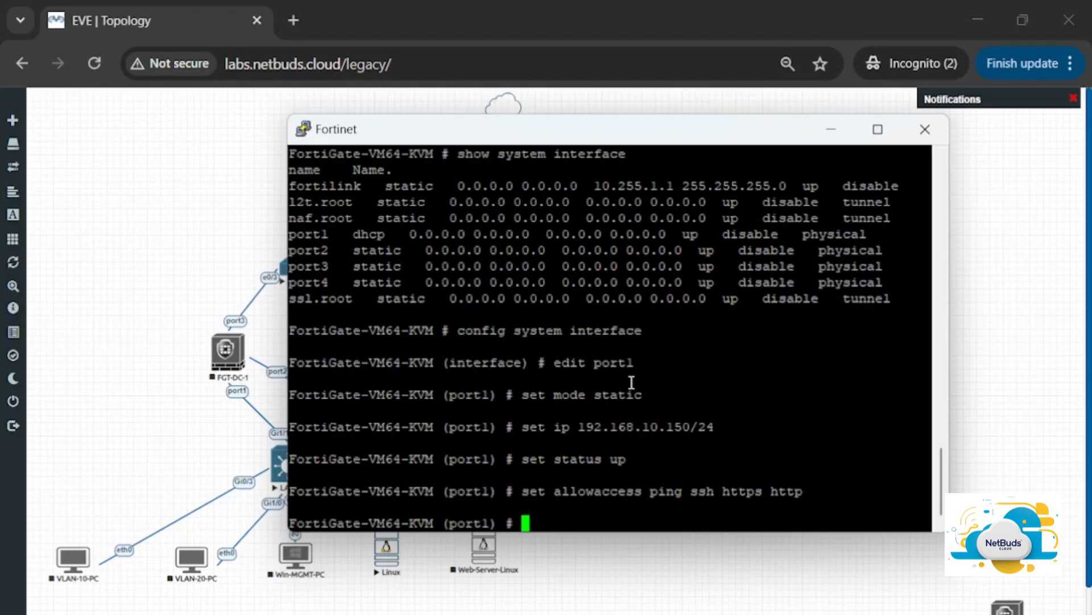
{"action": "type", "text": "next"}
{"action": "key", "text": "Return"}
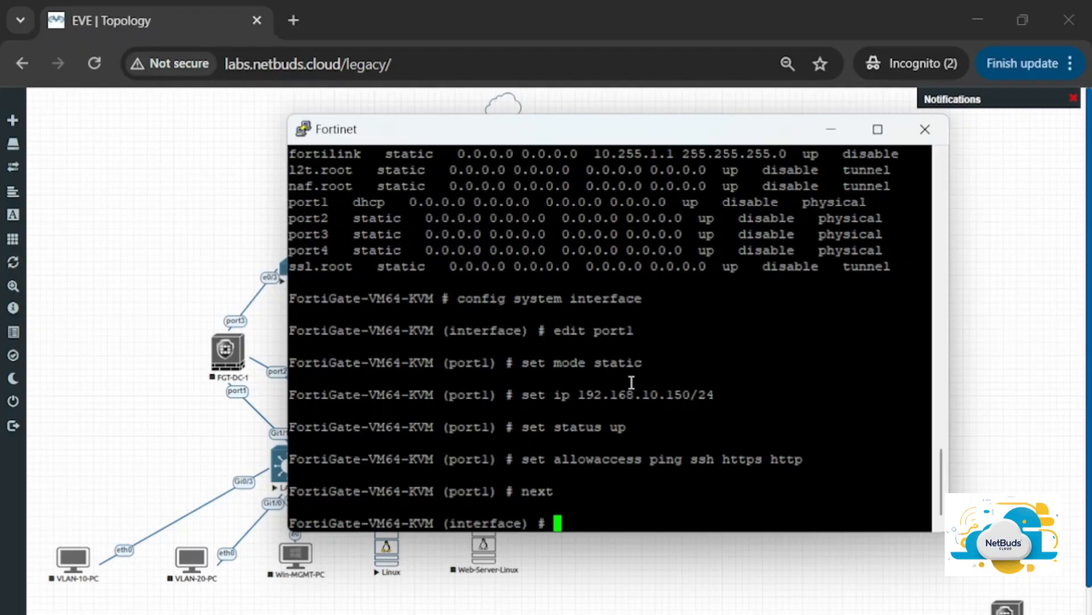
Edit port3 and assign it the address 100.1.1.12/24.
{"action": "type", "text": "edit por"}
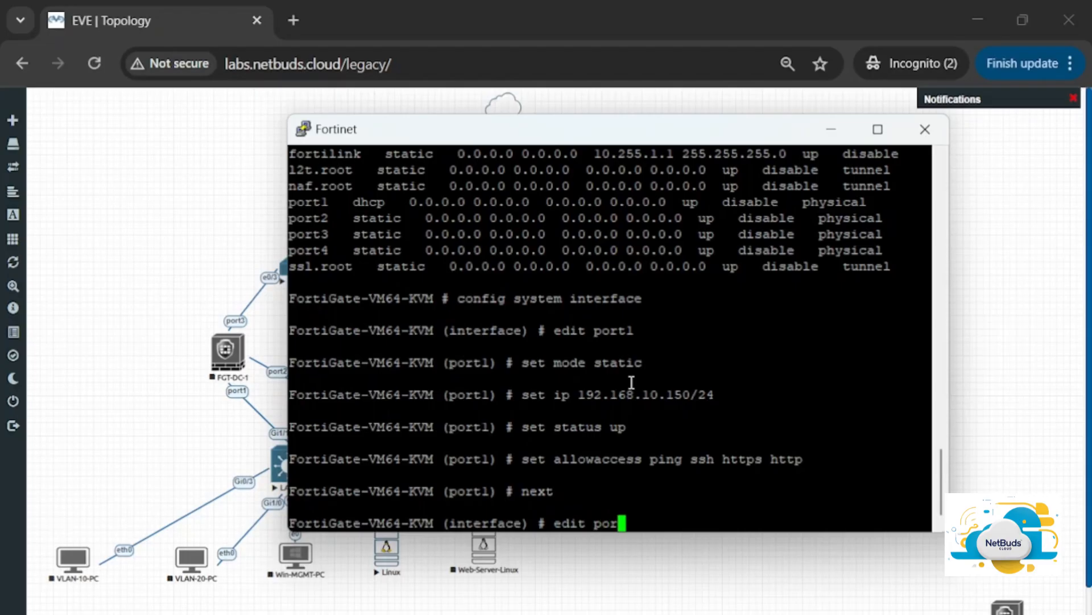
{"action": "type", "text": "t3"}
{"action": "key", "text": "Return"}
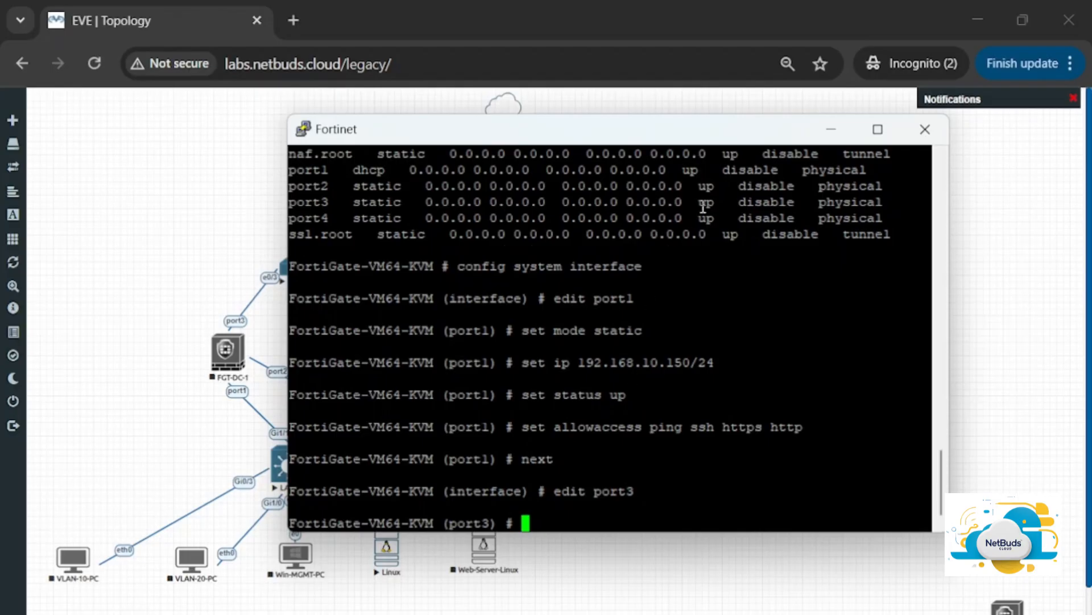
{"action": "left_click_drag", "start_coordinate": [590, 127], "coordinate": [717, 139]}
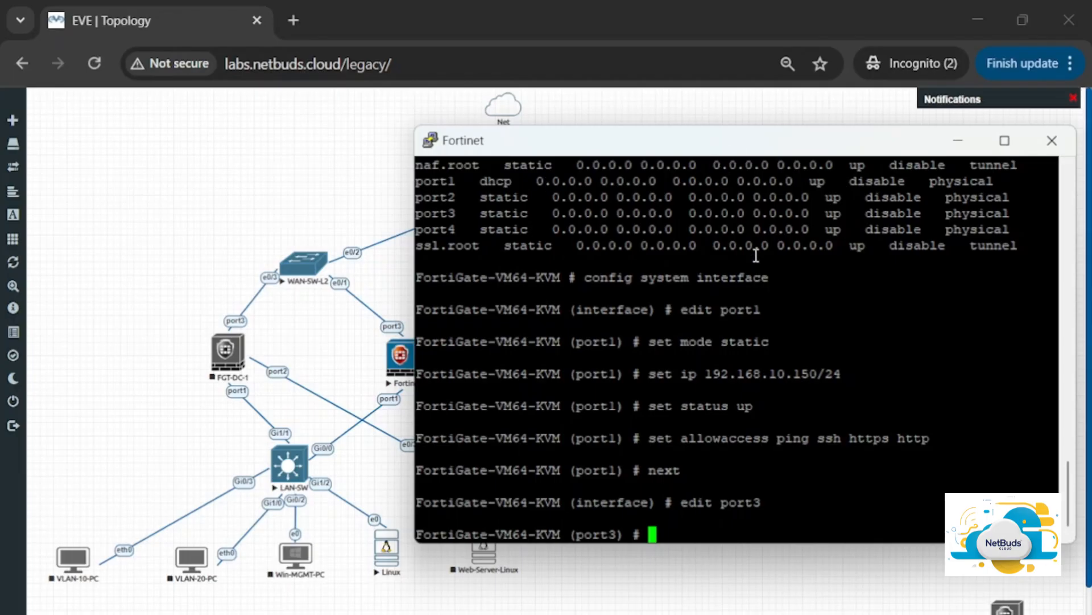
{"action": "type", "text": "set ip ad"}
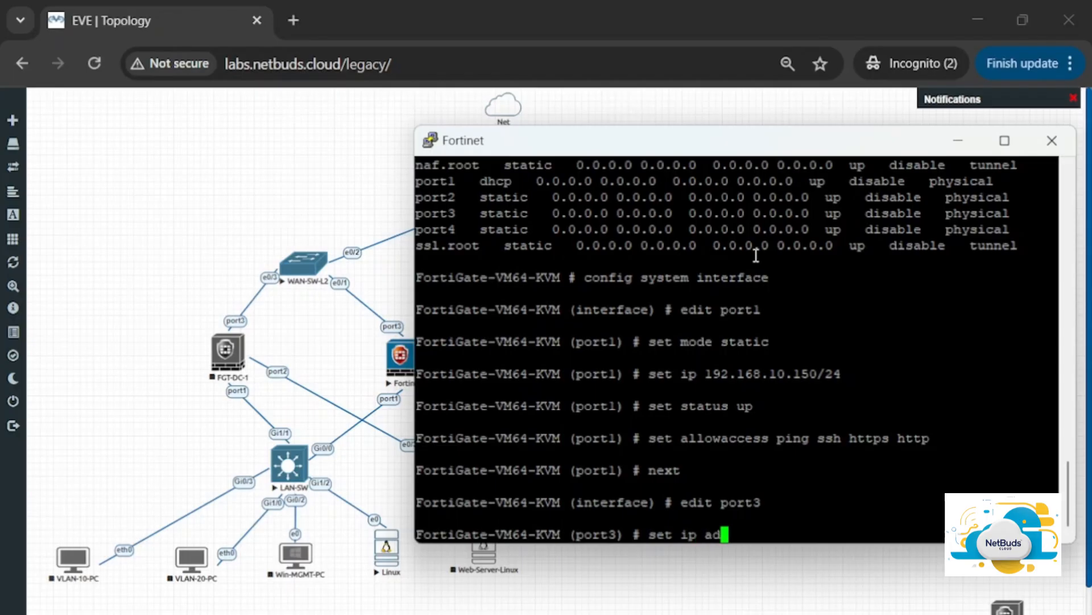
{"action": "key", "text": "BackSpace"}
{"action": "key", "text": "BackSpace"}
{"action": "type", "text": "100.1.1.12"}
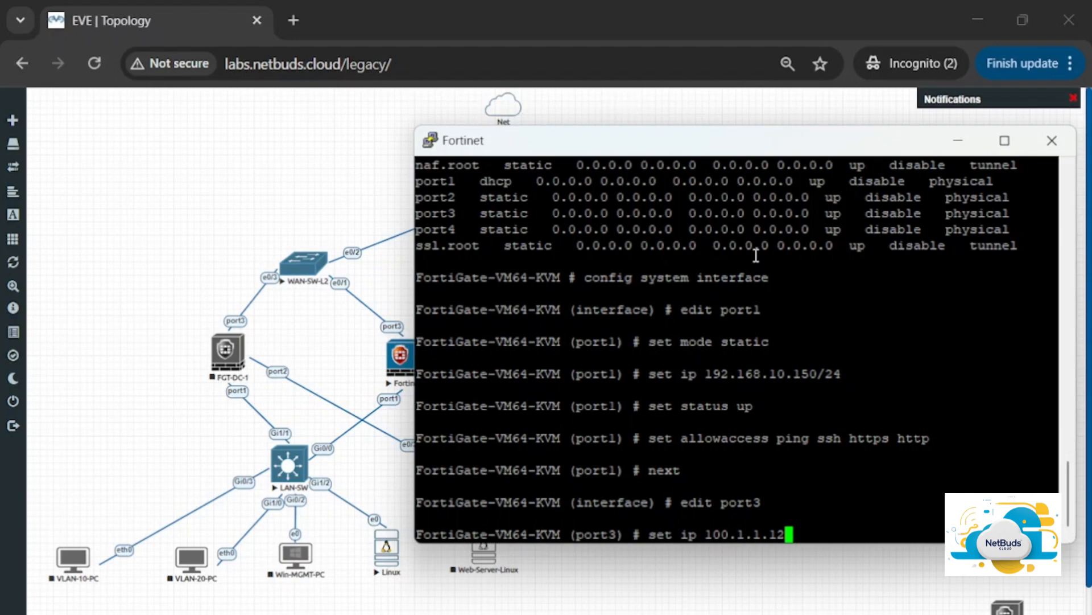
{"action": "key", "text": "Return"}
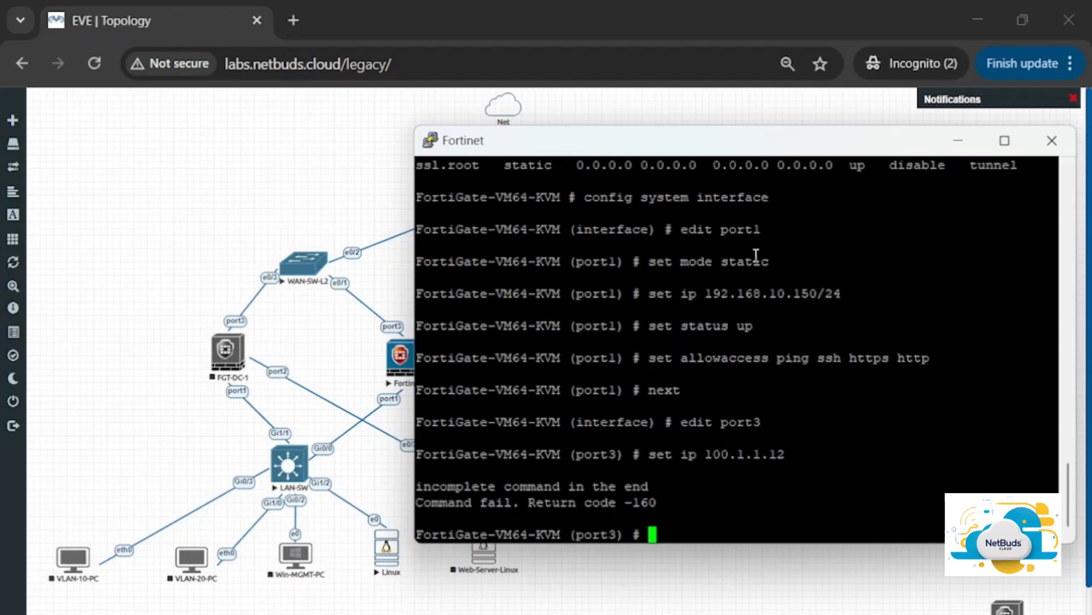
{"action": "key", "text": "Up"}
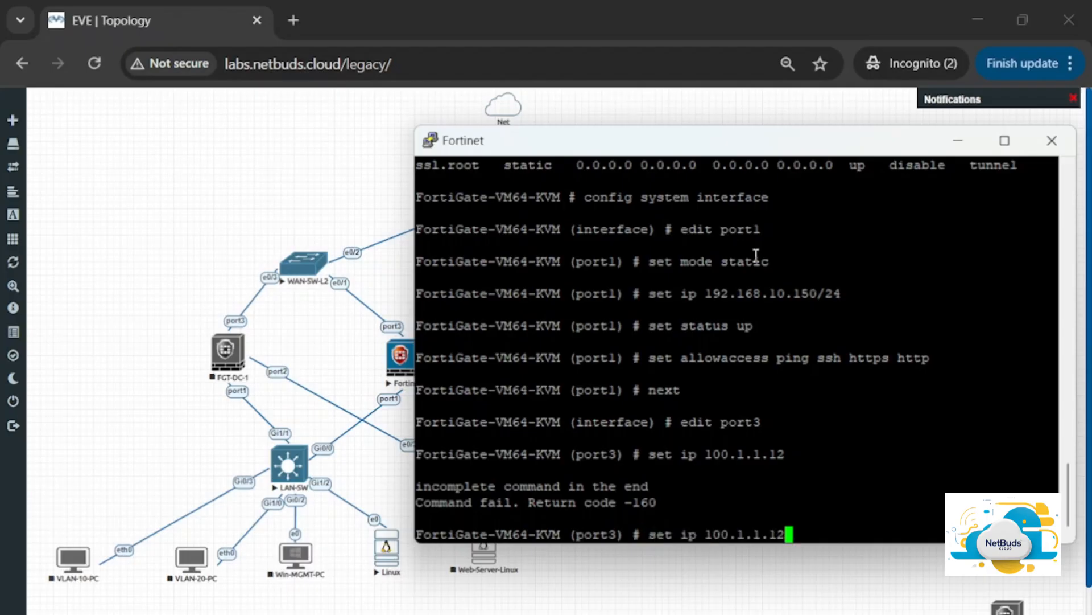
{"action": "type", "text": "/24"}
{"action": "key", "text": "Return"}
Bring port3 up with ping access and end the interface configuration.
{"action": "type", "text": "set status up"}
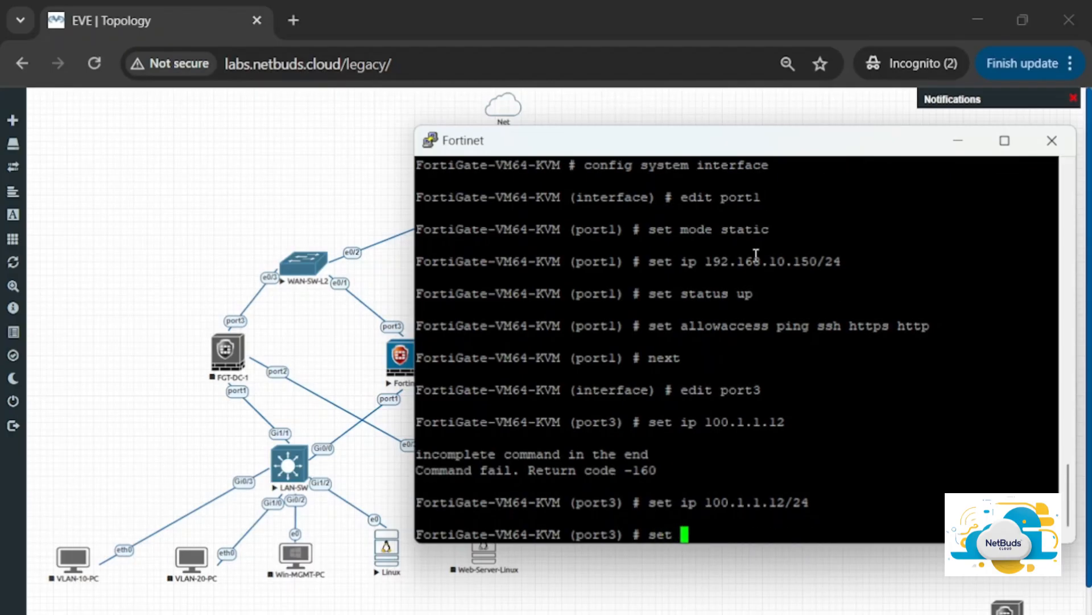
{"action": "key", "text": "Return"}
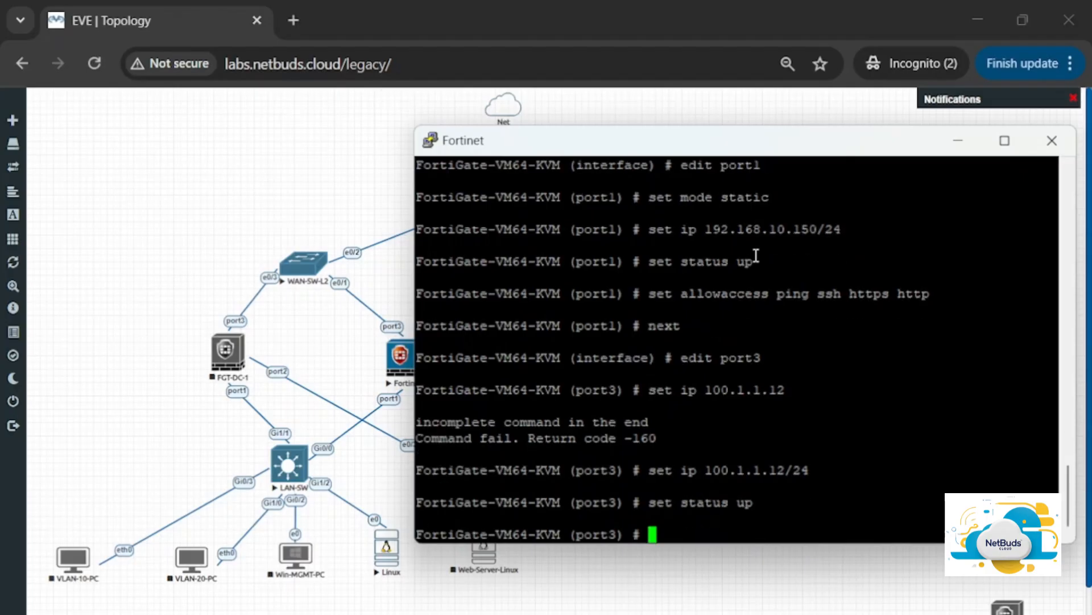
{"action": "type", "text": "set allowaccess ping"}
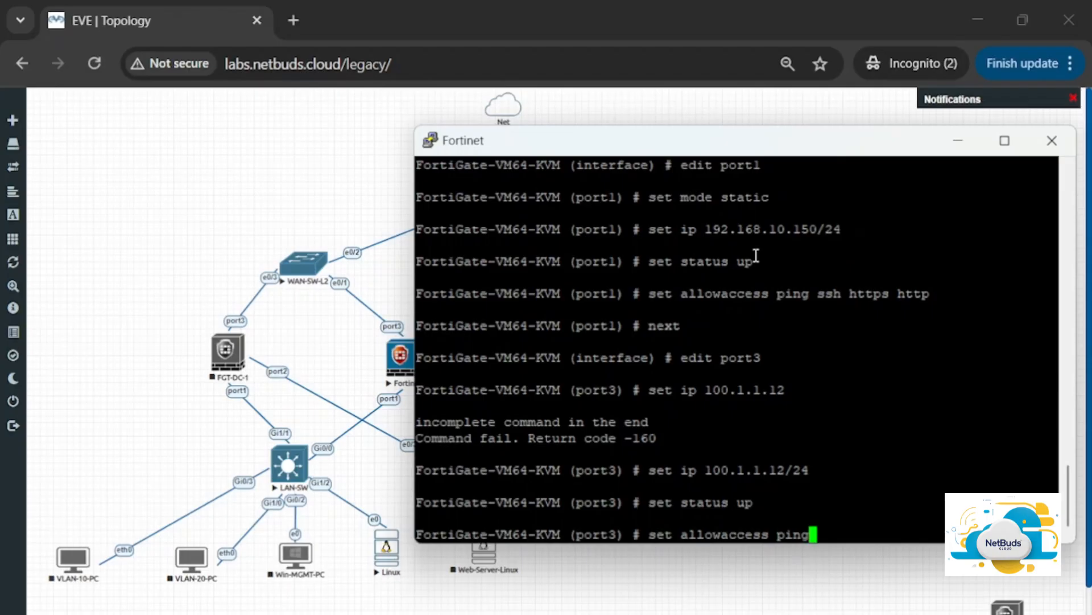
{"action": "key", "text": "Return"}
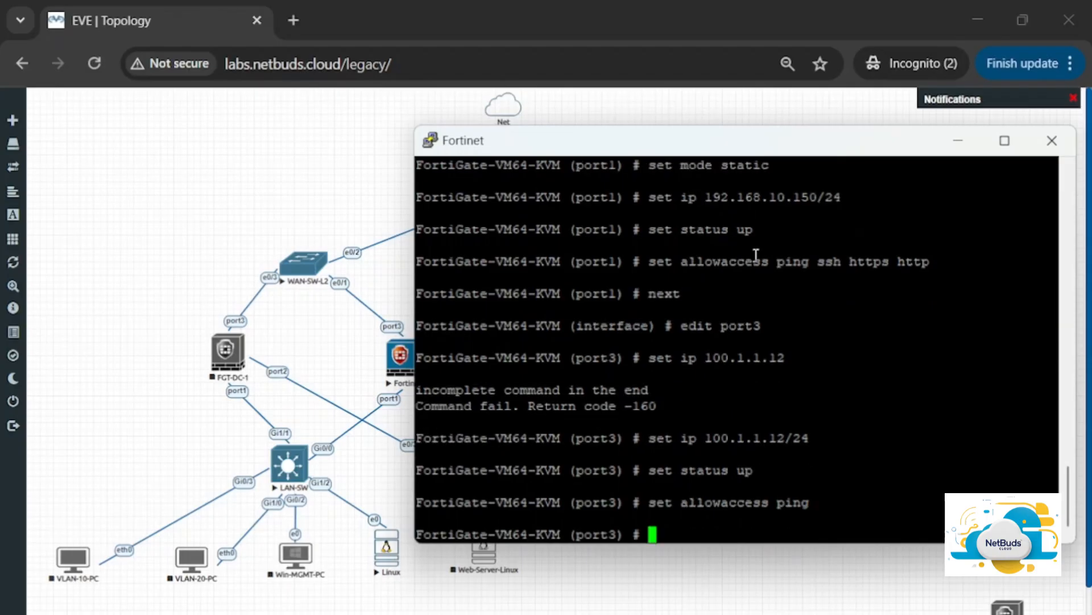
{"action": "type", "text": "end"}
{"action": "key", "text": "Return"}
{"action": "key", "text": "Return"}
{"action": "key", "text": "Return"}
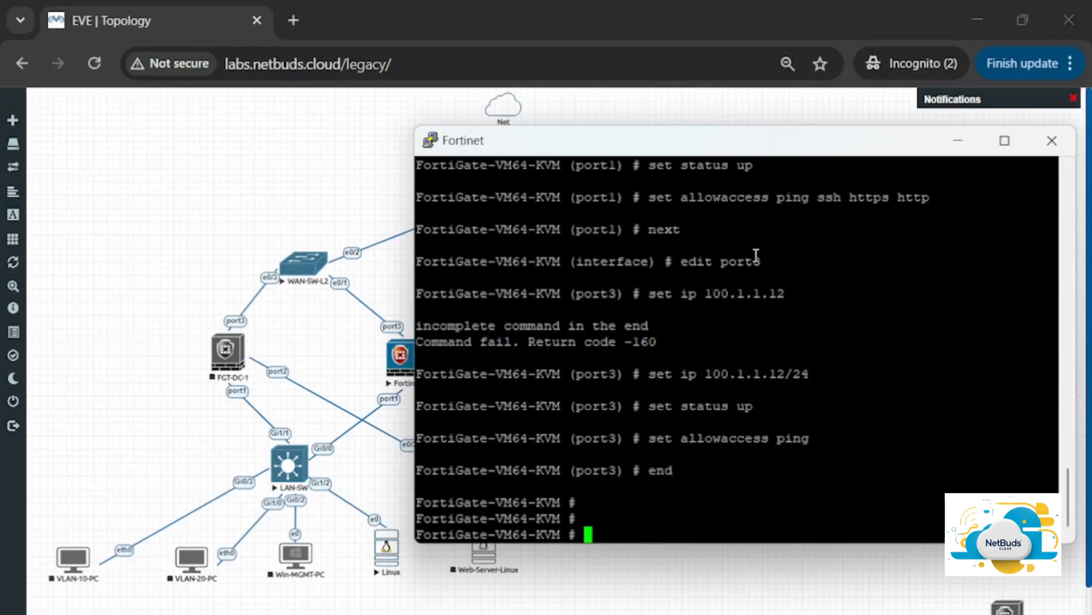
{"action": "type", "text": "config router sta"}
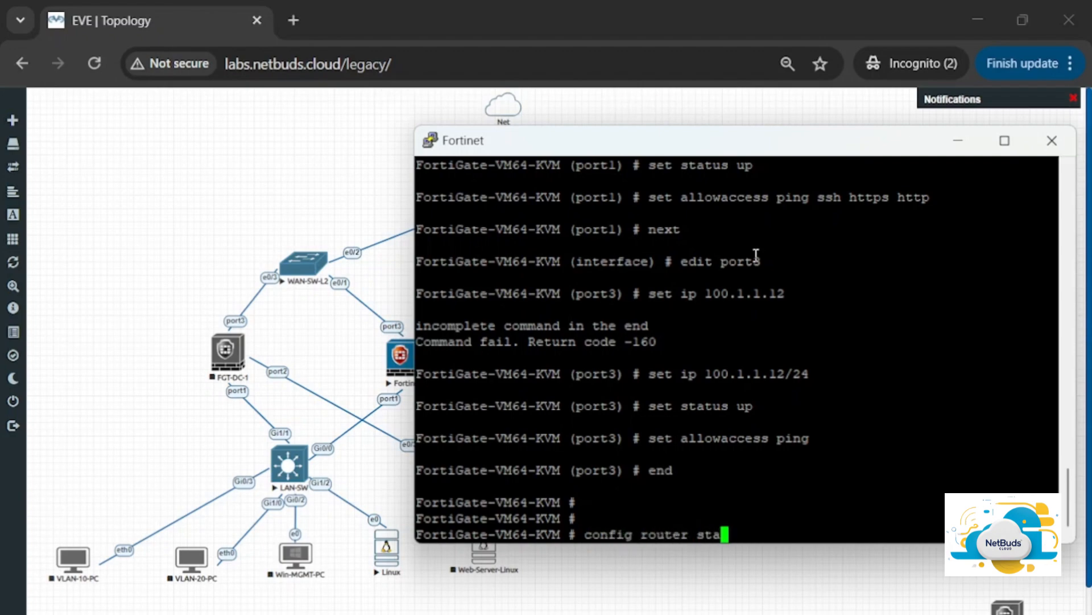
{"action": "type", "text": "tic"}
Create static route 1 with destination 0.0.0.0/0 and type gateway 100.1.1.2.
{"action": "key", "text": "Return"}
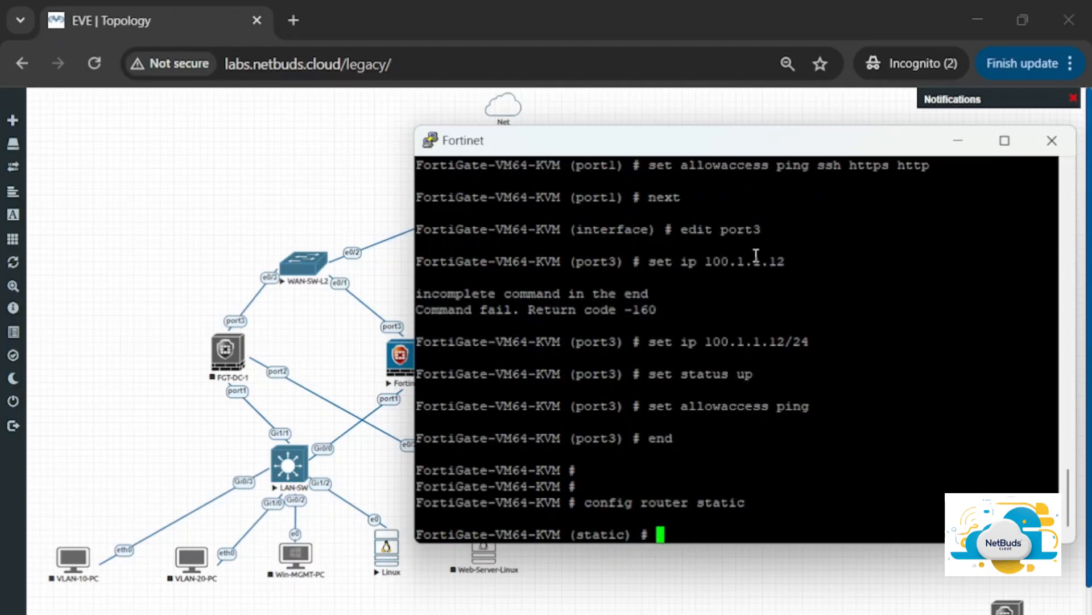
{"action": "type", "text": "edit 1"}
{"action": "key", "text": "Return"}
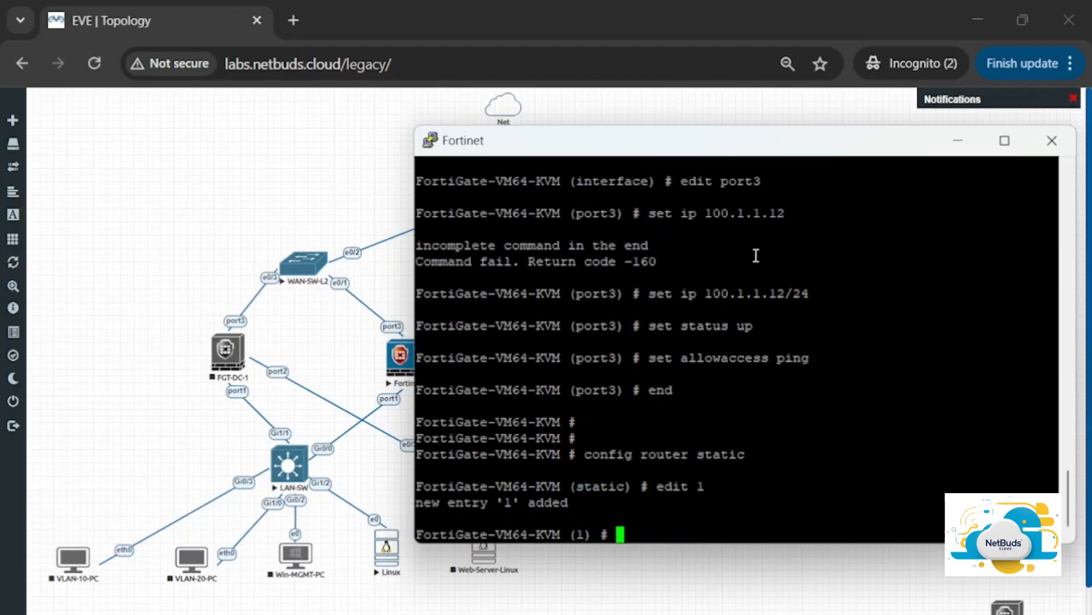
{"action": "type", "text": "set dst 0.0.0.0/0"}
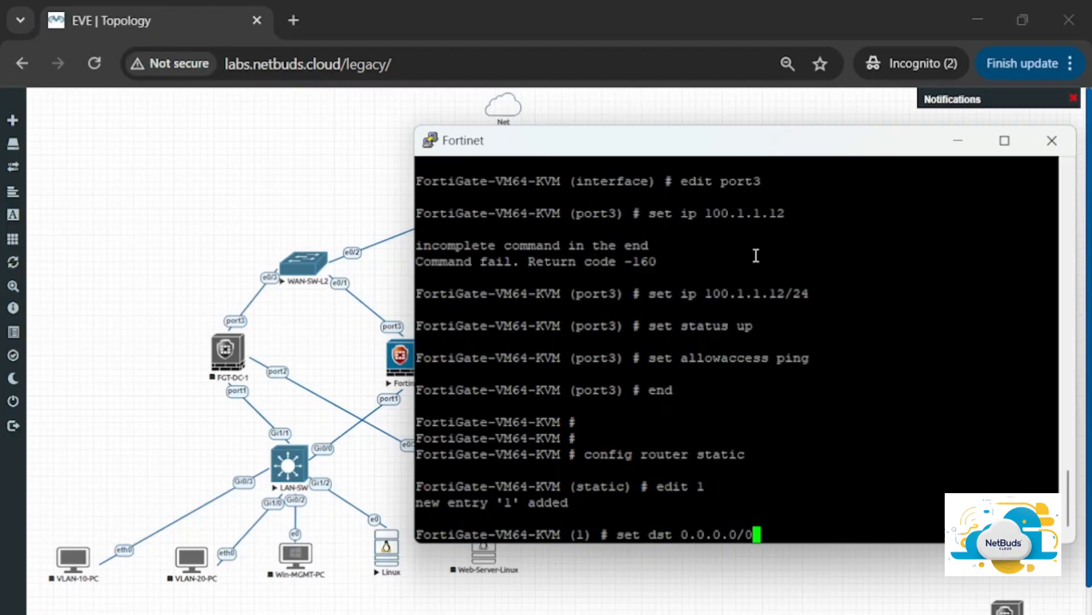
{"action": "key", "text": "Return"}
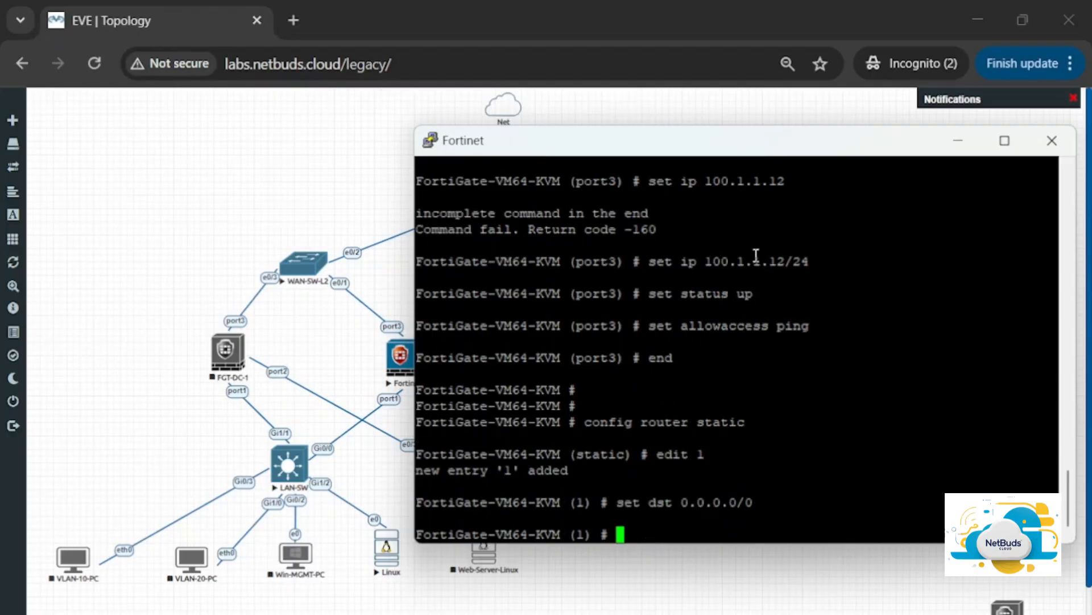
{"action": "type", "text": "set gateway "}
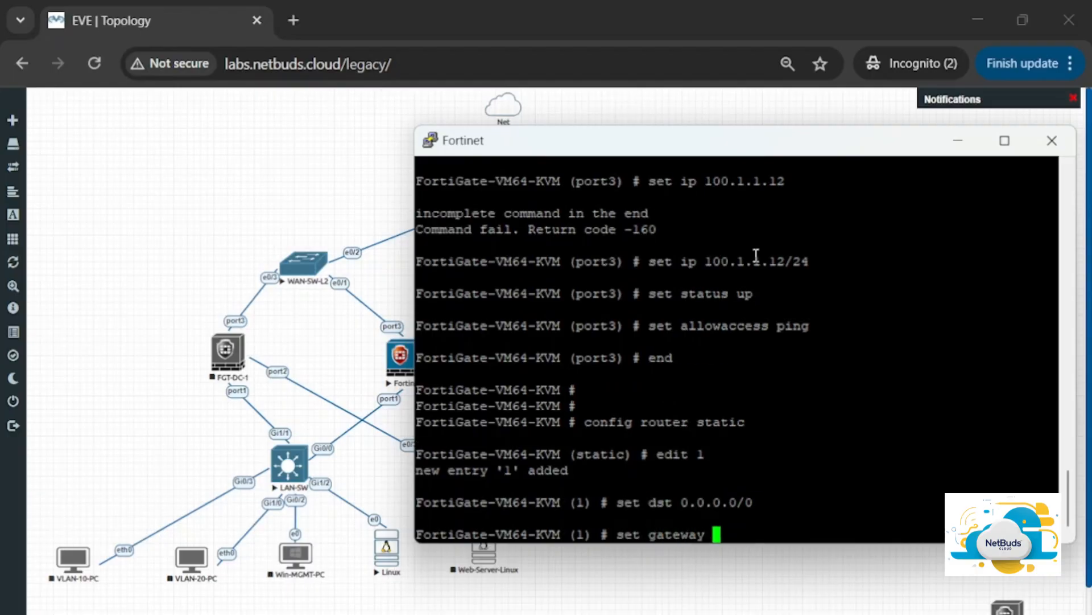
{"action": "type", "text": "100.1.1.2"}
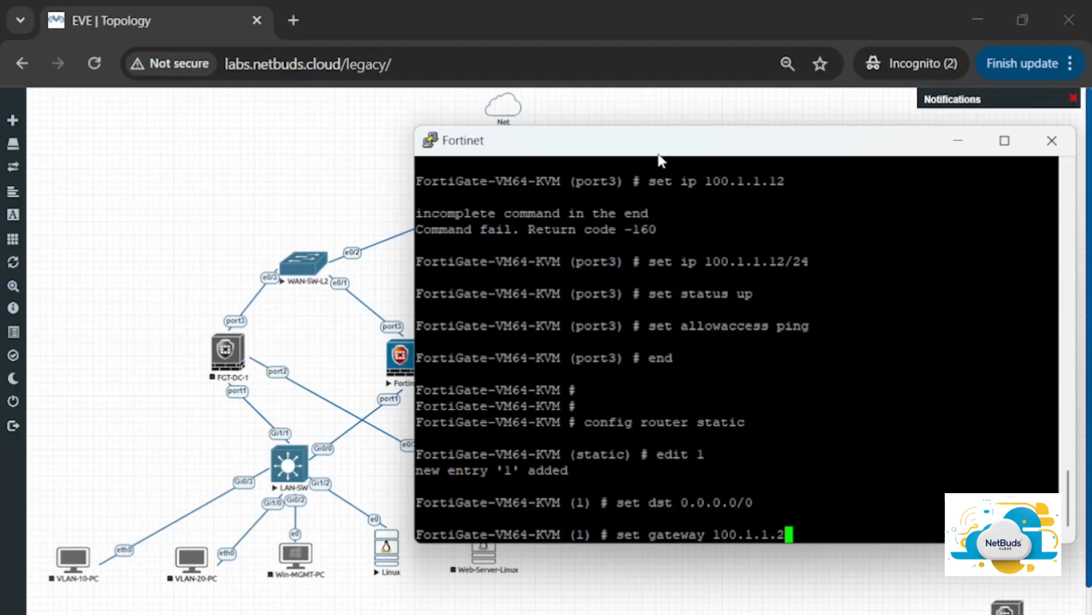
Open a telnet console to the ISP-Router and move it to the centre of the screen.
{"action": "left_click", "coordinate": [959, 141]}
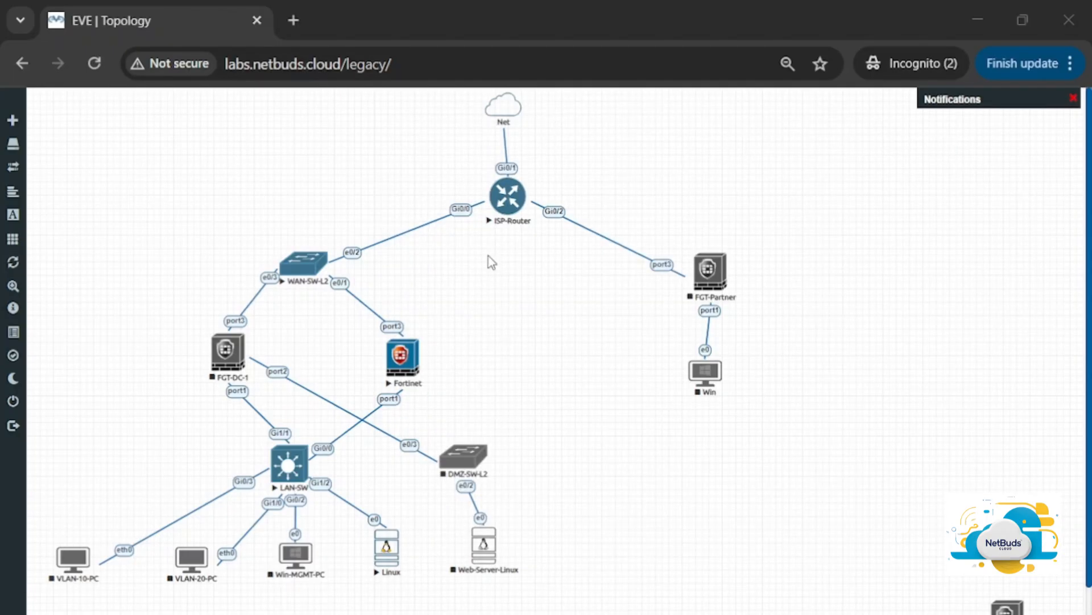
{"action": "left_click", "coordinate": [505, 199]}
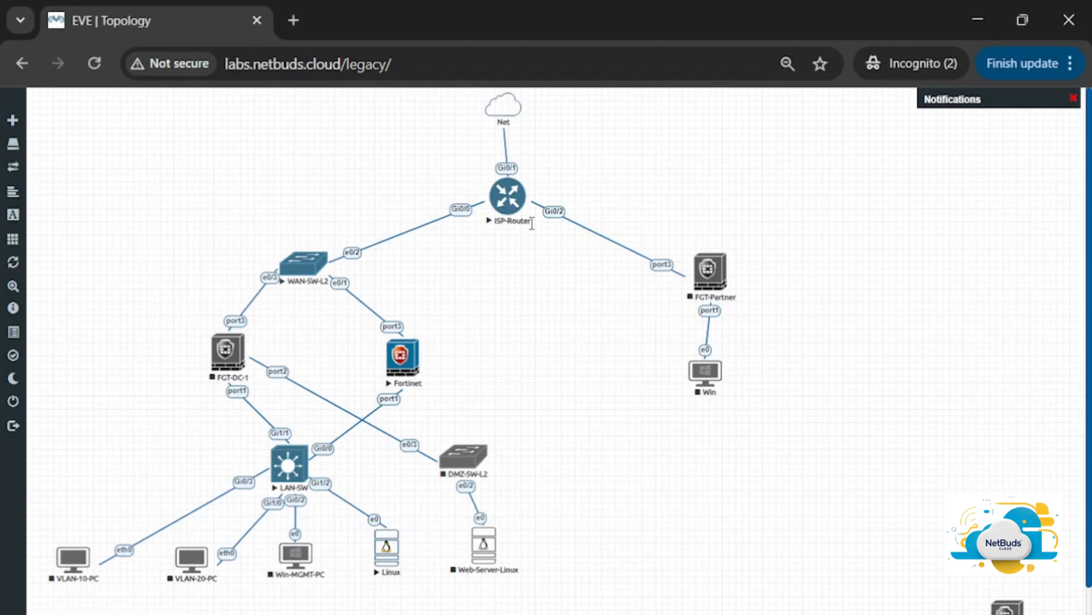
{"action": "left_click", "coordinate": [508, 200]}
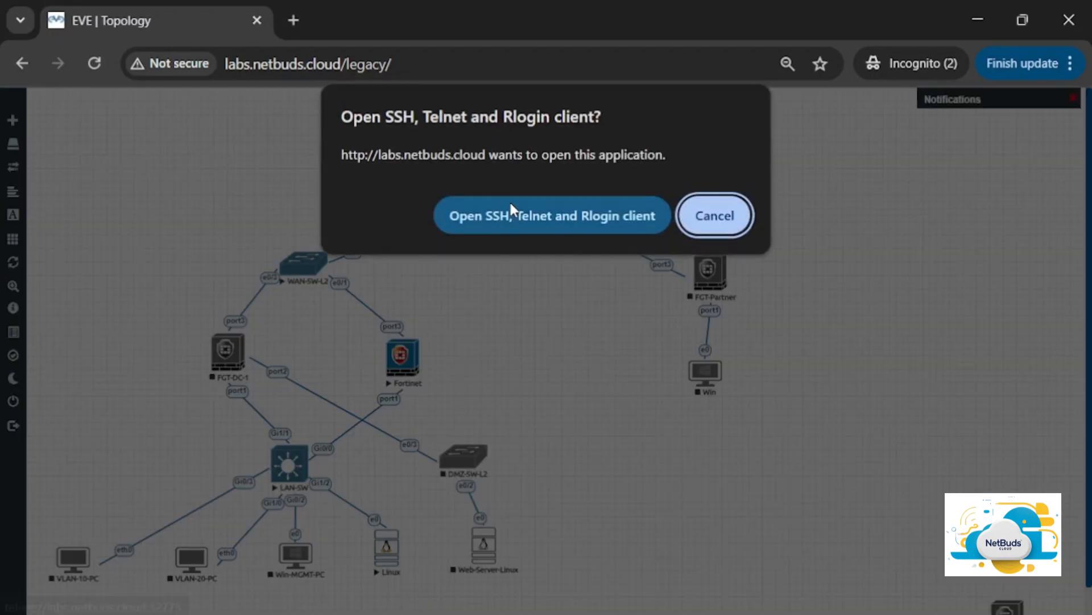
{"action": "left_click", "coordinate": [543, 215]}
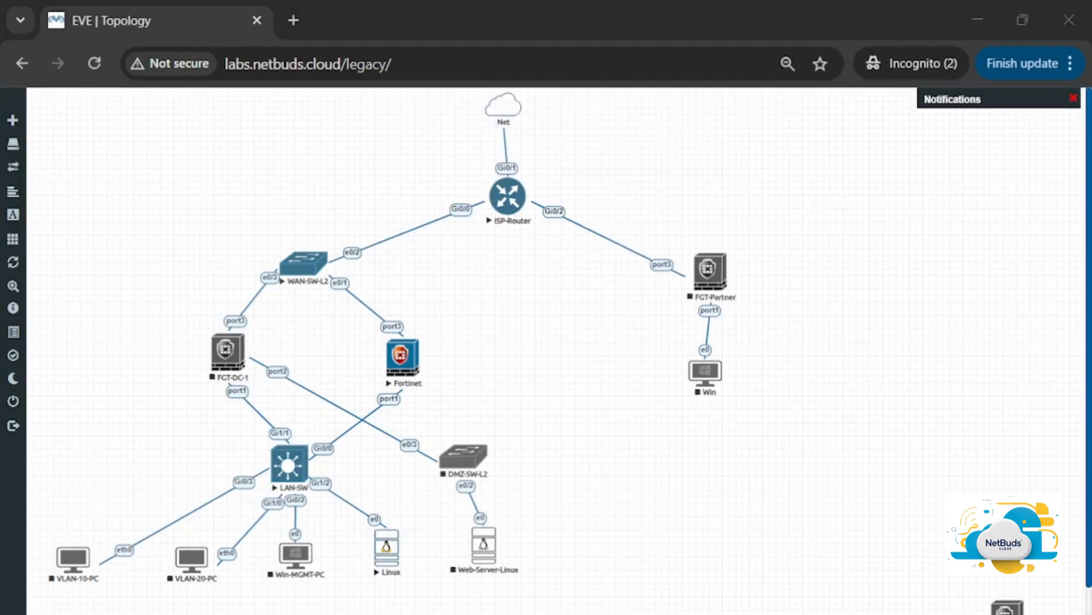
{"action": "left_click_drag", "start_coordinate": [110, 117], "coordinate": [562, 138]}
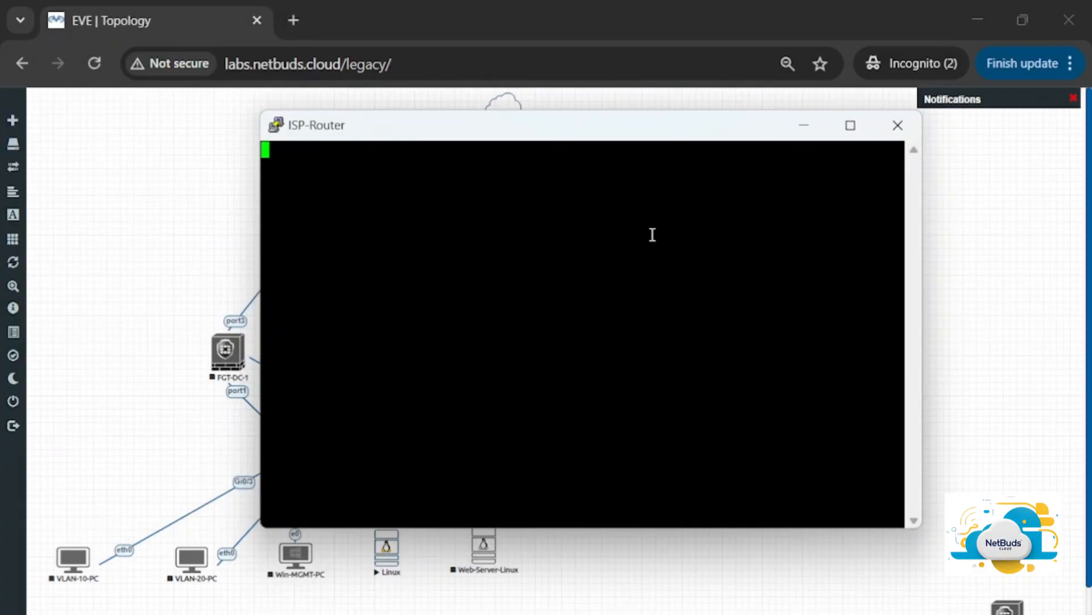
Enter privileged mode on the ISP-Router and list interface status with show ip int bri.
{"action": "key", "text": "Return"}
{"action": "key", "text": "Return"}
{"action": "key", "text": "Return"}
{"action": "key", "text": "Return"}
{"action": "key", "text": "Return"}
{"action": "type", "text": "en"}
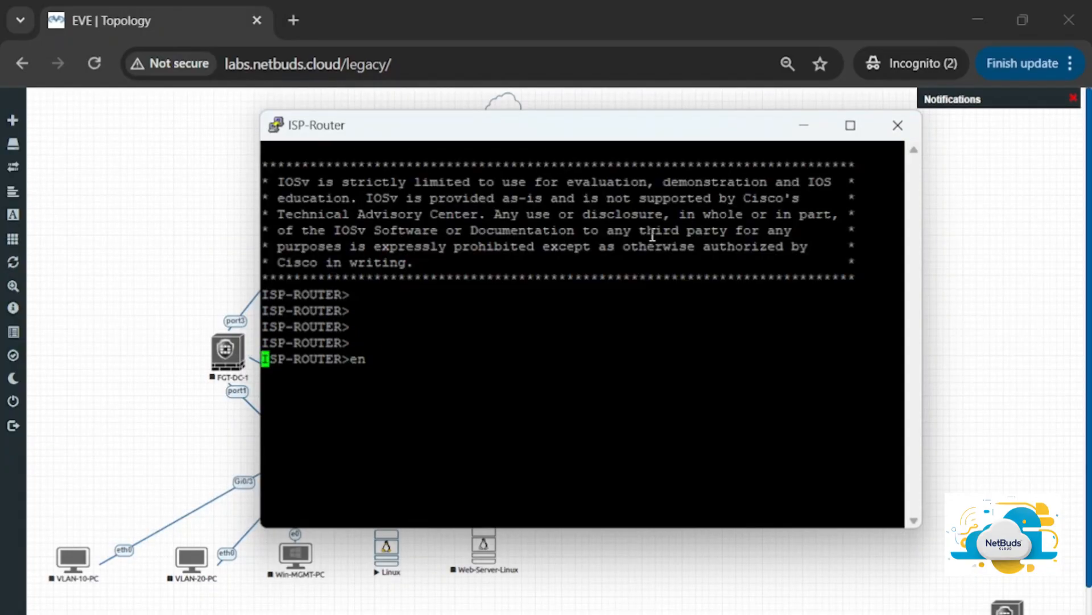
{"action": "key", "text": "Return"}
{"action": "type", "text": "show ip int bri"}
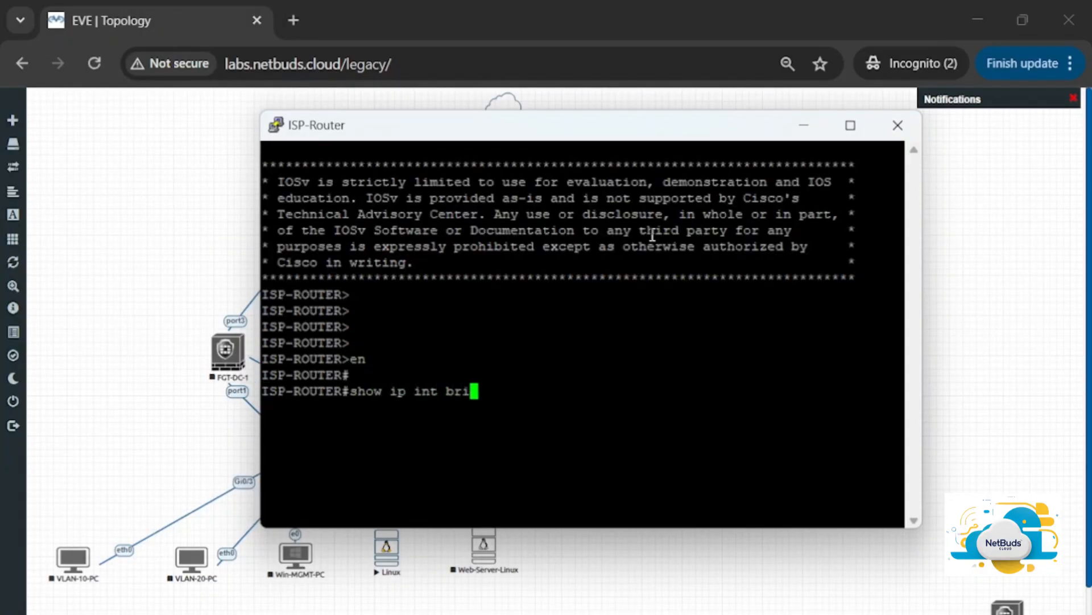
{"action": "key", "text": "Return"}
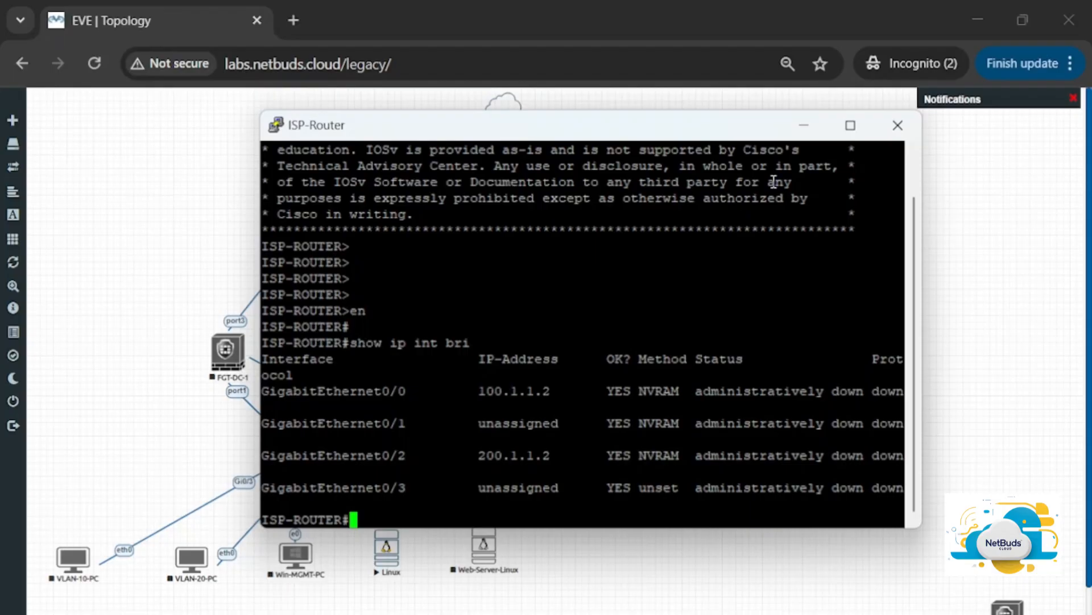
Enter configuration mode and select interface range GigabitEthernet0/0-3.
{"action": "left_click", "coordinate": [803, 125]}
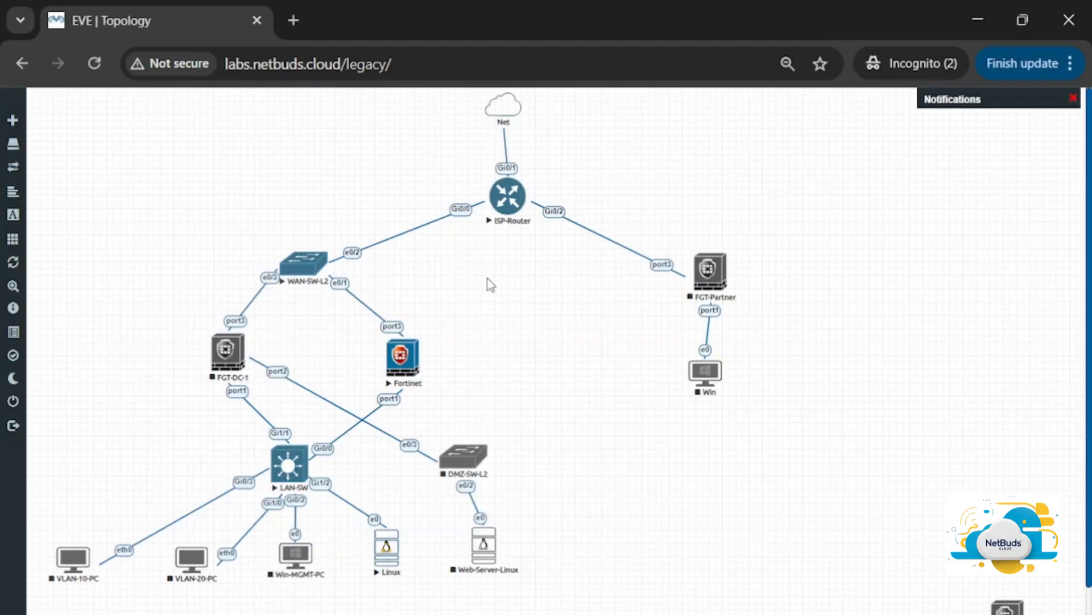
{"action": "key", "text": "alt+Tab"}
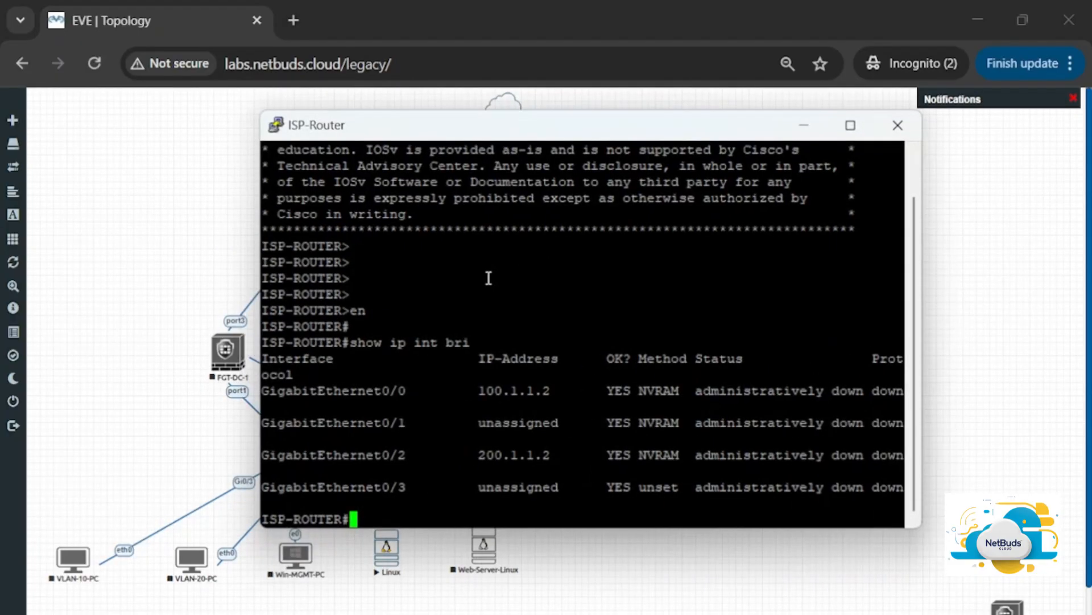
{"action": "type", "text": "conf t"}
{"action": "key", "text": "Return"}
{"action": "type", "text": "ig)#i"}
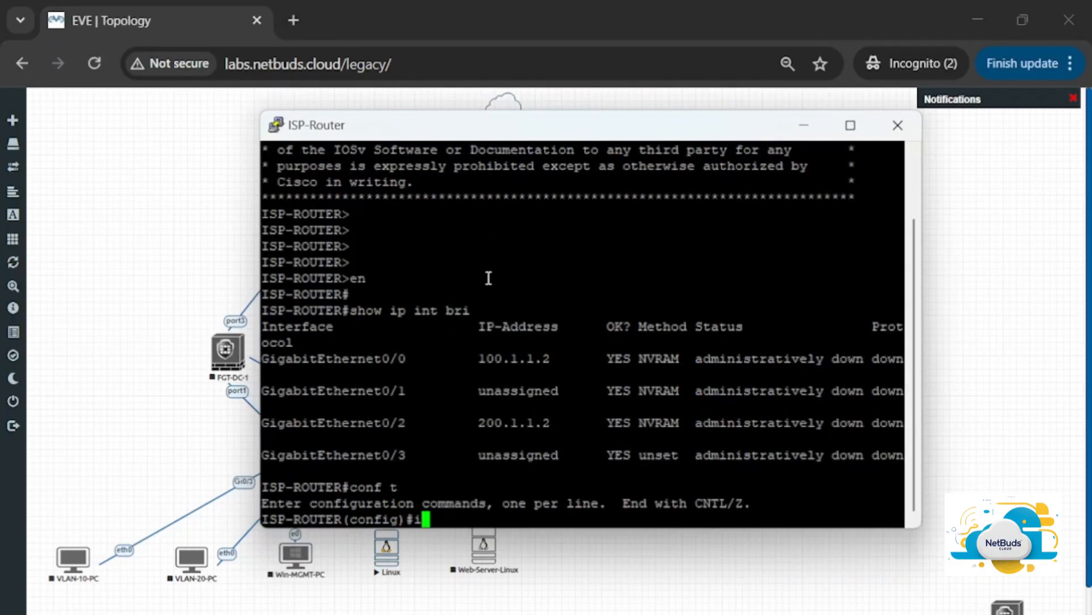
{"action": "type", "text": "nt ran"}
{"action": "key", "text": "Tab"}
{"action": "type", "text": "gi"}
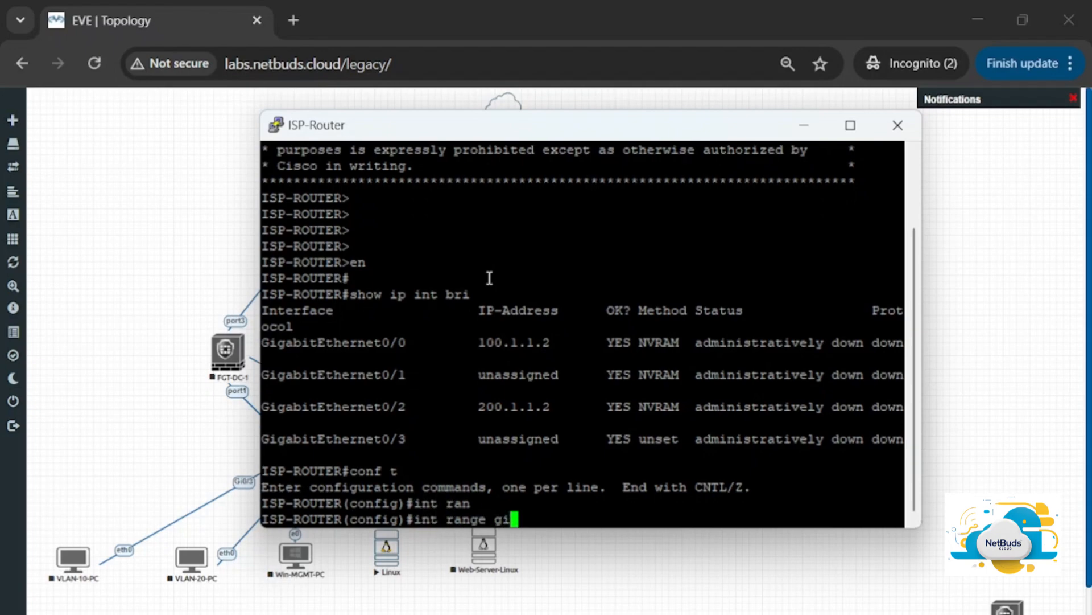
{"action": "type", "text": "0/0-3"}
{"action": "key", "text": "Return"}
Bring the four interfaces out of shutdown, exit configuration mode and save with wr.
{"action": "type", "text": "nfig-if-range)#n"}
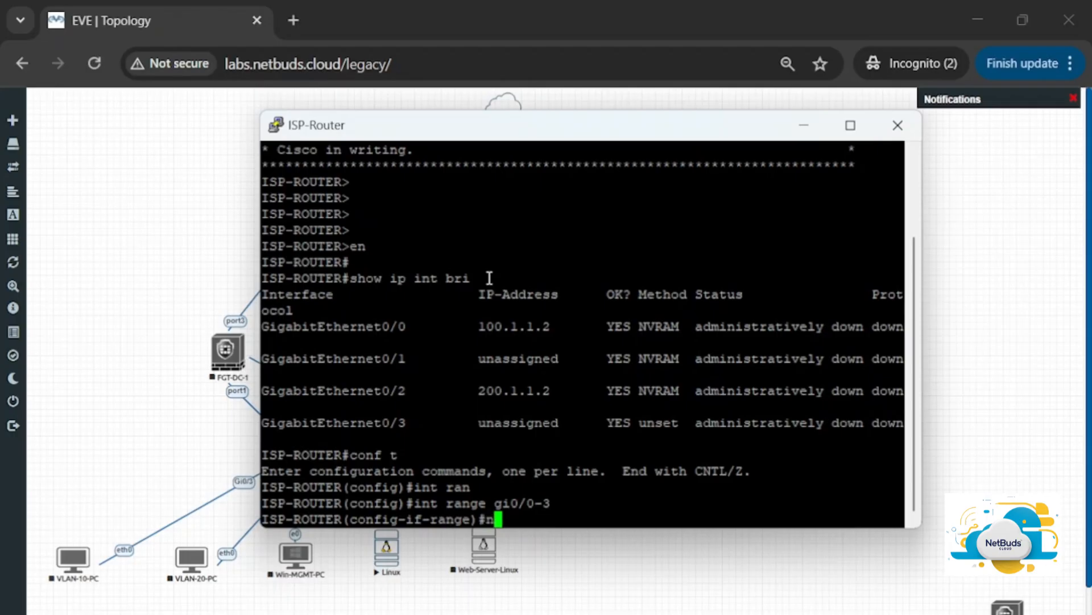
{"action": "type", "text": "o sh"}
{"action": "key", "text": "Tab"}
{"action": "key", "text": "Return"}
{"action": "type", "text": "en"}
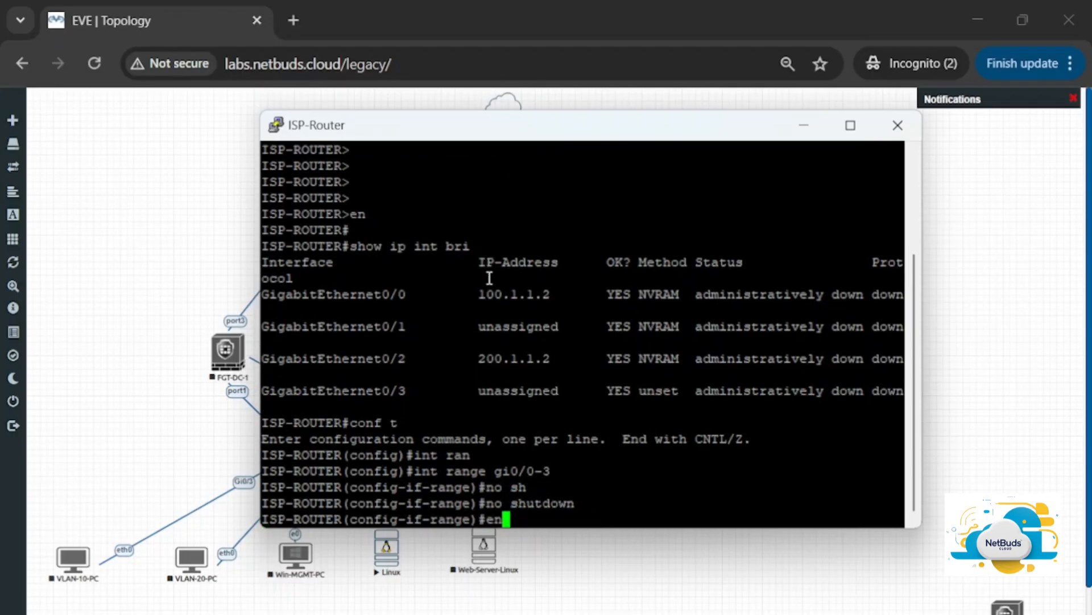
{"action": "type", "text": "d"}
{"action": "key", "text": "Return"}
{"action": "key", "text": "Return"}
{"action": "type", "text": "wr"}
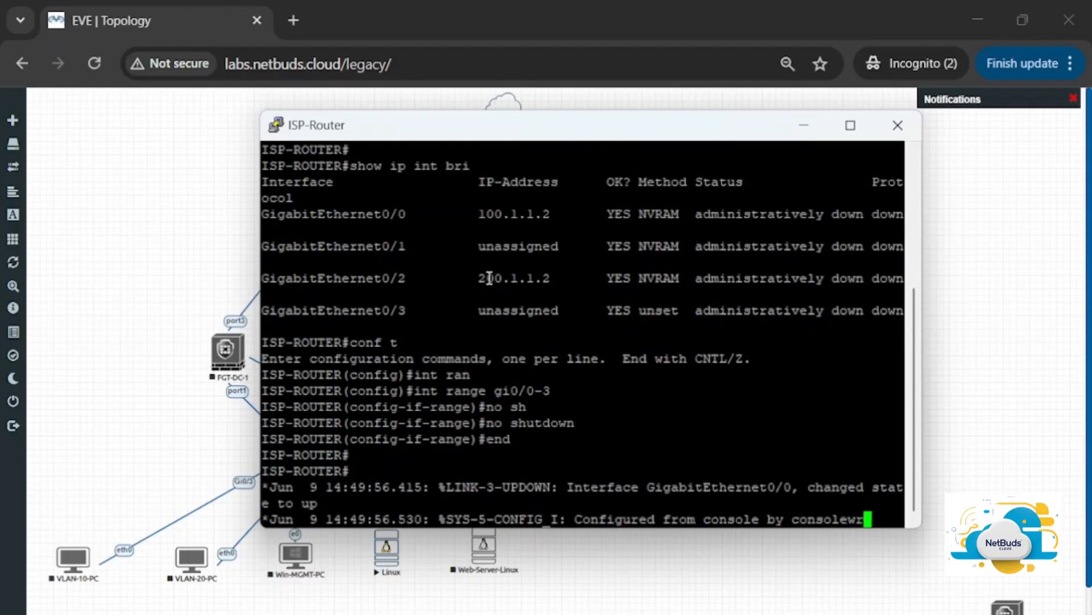
{"action": "key", "text": "Return"}
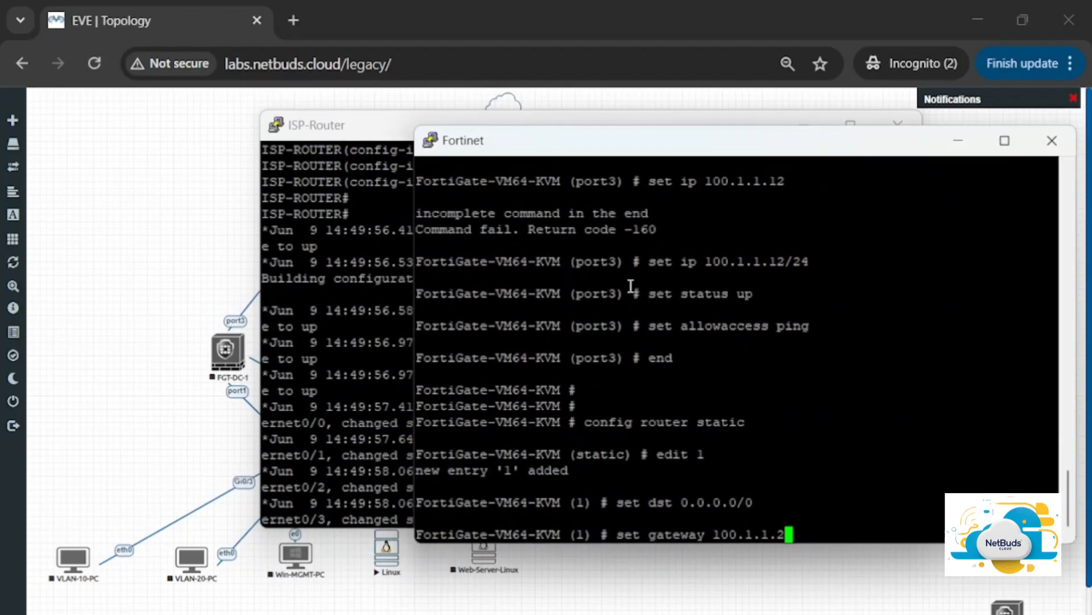
Finish the FortiGate default route with gateway 100.1.1.2 and device port3, then save it.
{"action": "key", "text": "Return"}
{"action": "type", "text": "setr "}
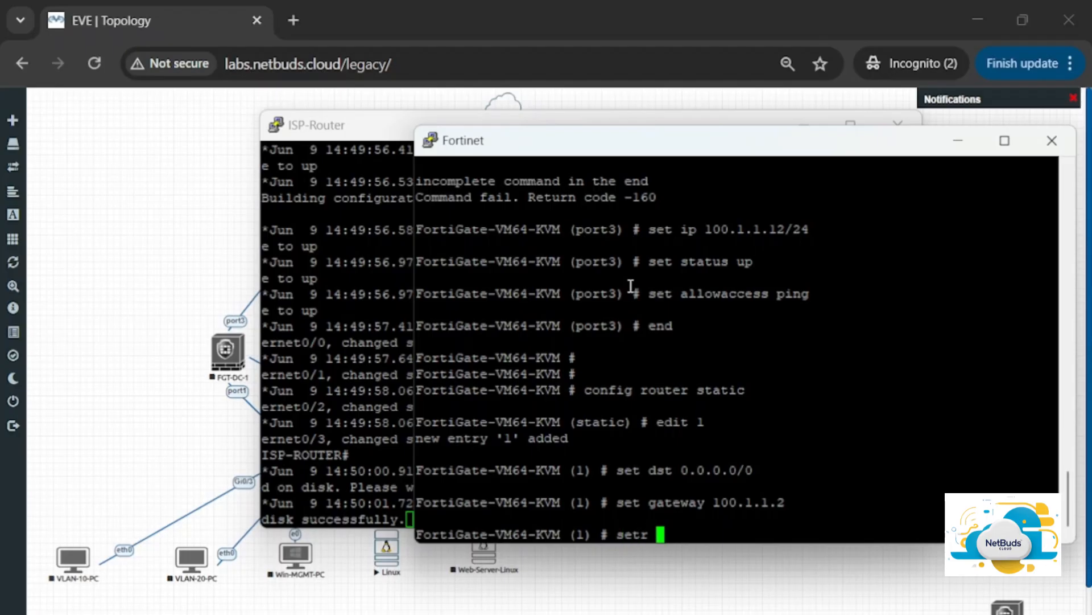
{"action": "type", "text": "dev"}
{"action": "key", "text": "Return"}
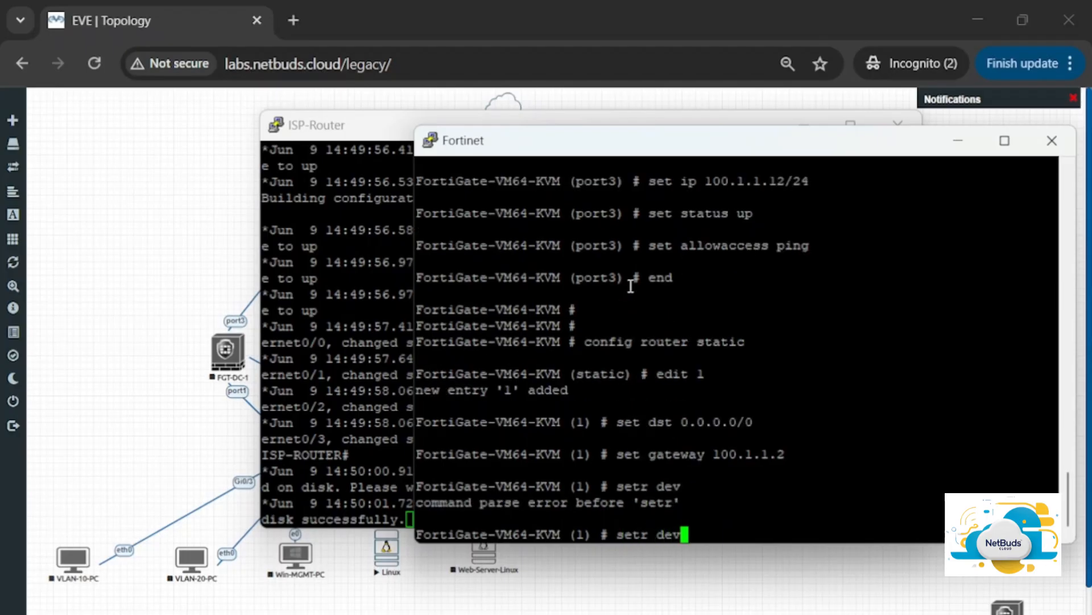
{"action": "key", "text": "BackSpace"}
{"action": "key", "text": "BackSpace"}
{"action": "key", "text": "BackSpace"}
{"action": "key", "text": "BackSpace"}
{"action": "key", "text": "BackSpace"}
{"action": "key", "text": "BackSpace"}
{"action": "key", "text": "BackSpace"}
{"action": "key", "text": "BackSpace"}
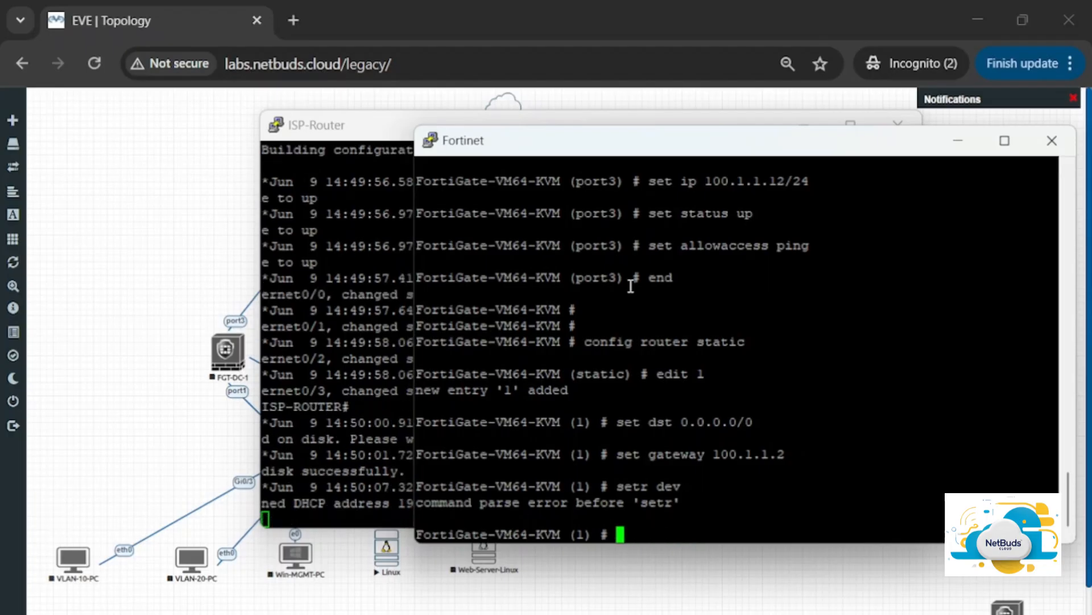
{"action": "type", "text": "set device "}
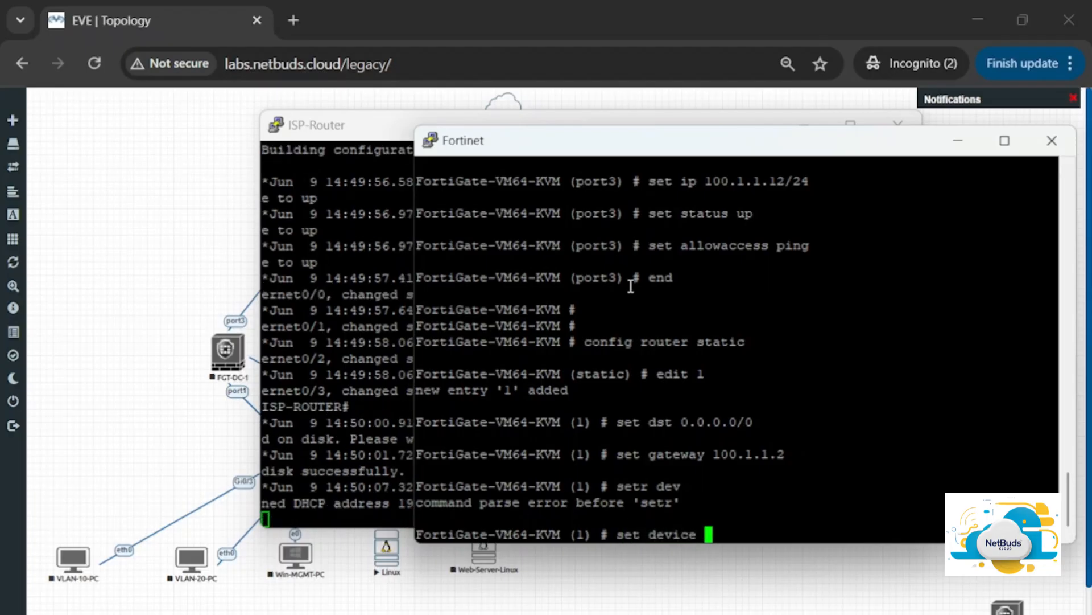
{"action": "type", "text": "port3"}
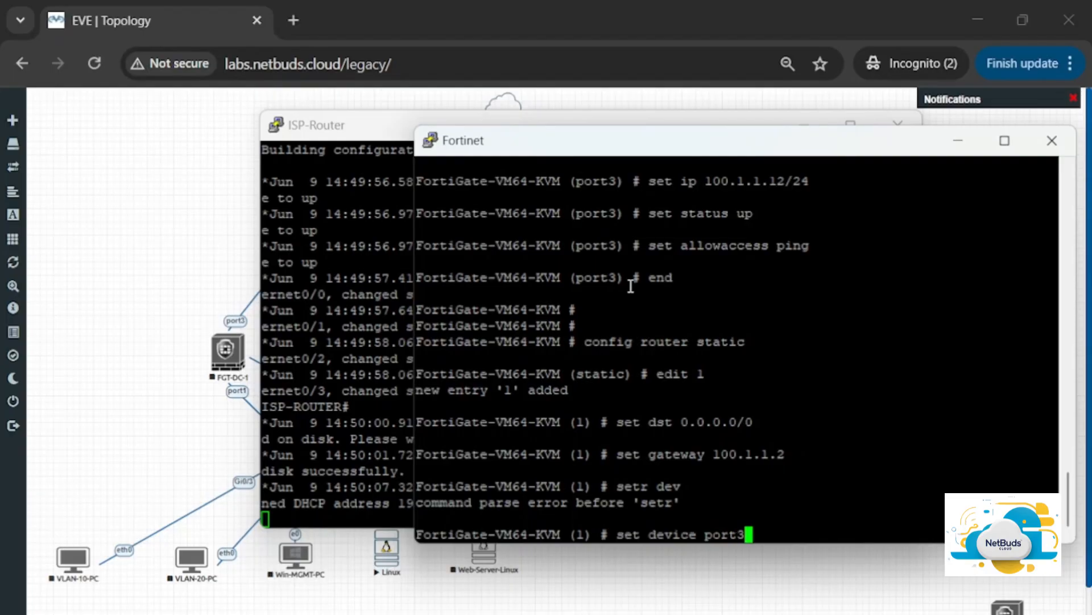
{"action": "key", "text": "Return"}
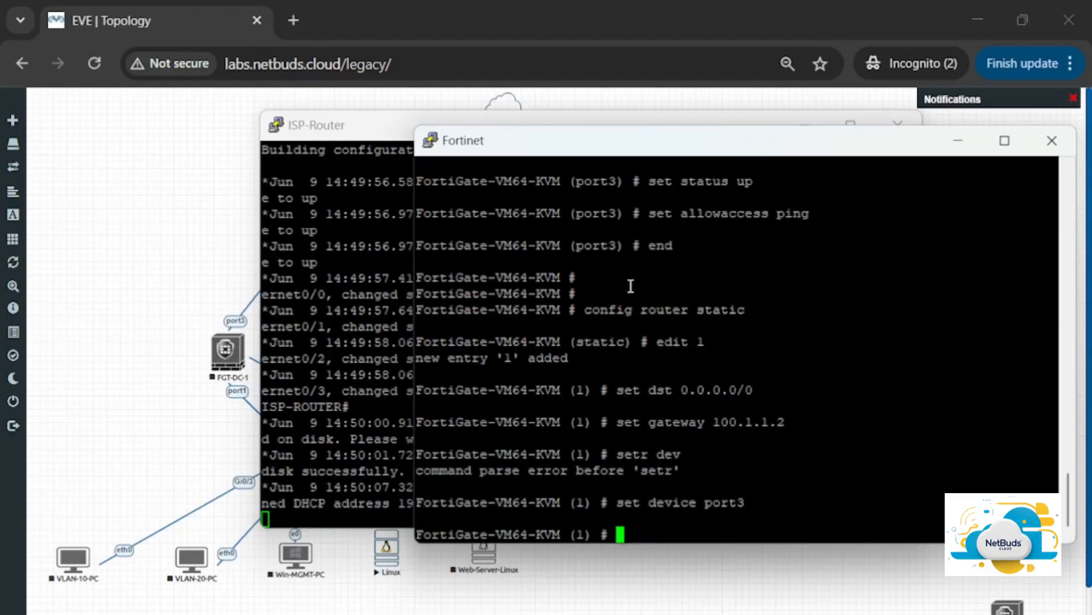
{"action": "type", "text": "end"}
{"action": "key", "text": "Return"}
{"action": "key", "text": "Return"}
{"action": "key", "text": "Return"}
{"action": "key", "text": "Return"}
{"action": "key", "text": "Return"}
Ping 8.8.8.8 from the FortiGate to confirm reachability, then open a new browser tab.
{"action": "type", "text": "execute "}
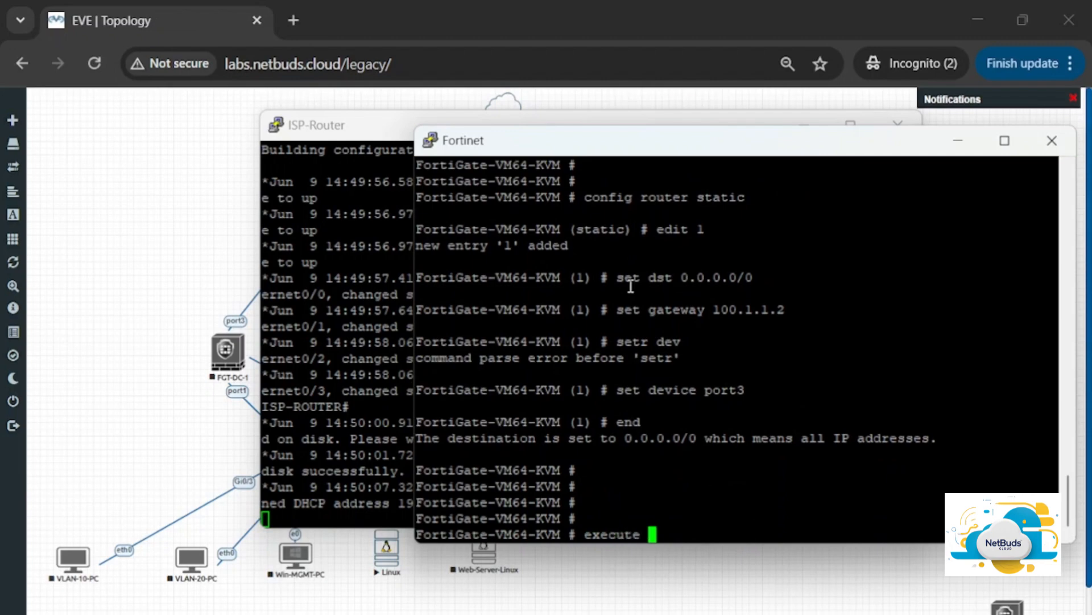
{"action": "type", "text": "ping 8"}
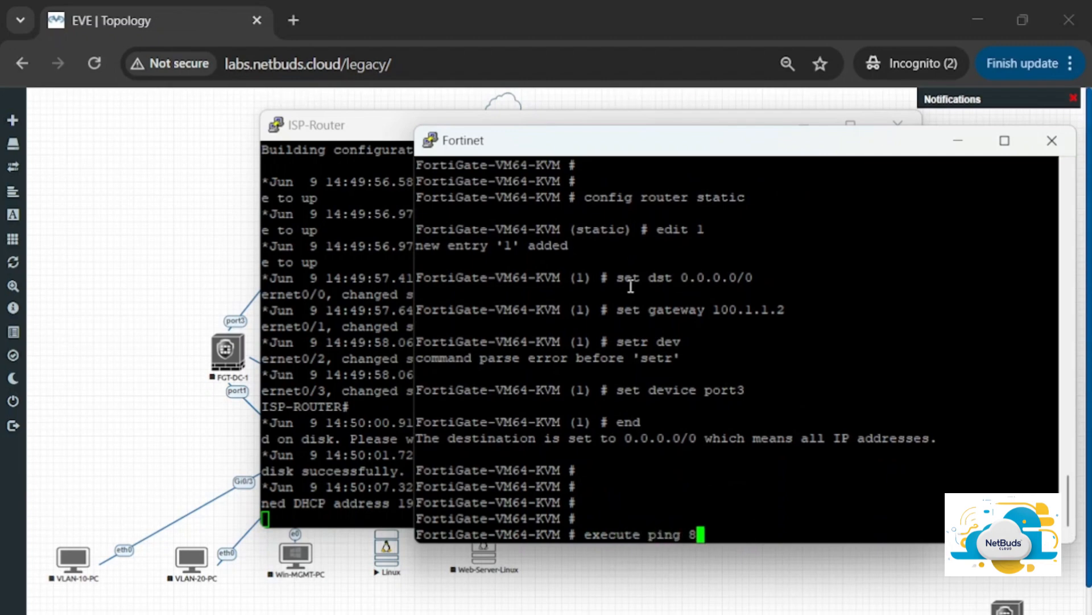
{"action": "type", "text": ".8.8.8"}
{"action": "key", "text": "Return"}
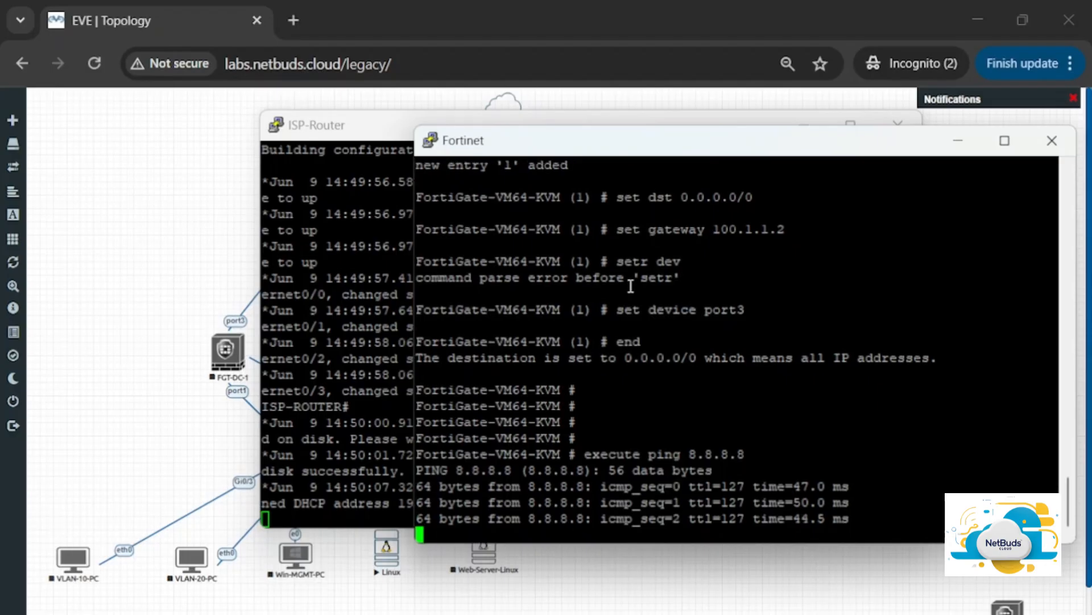
{"action": "key", "text": "ctrl+c"}
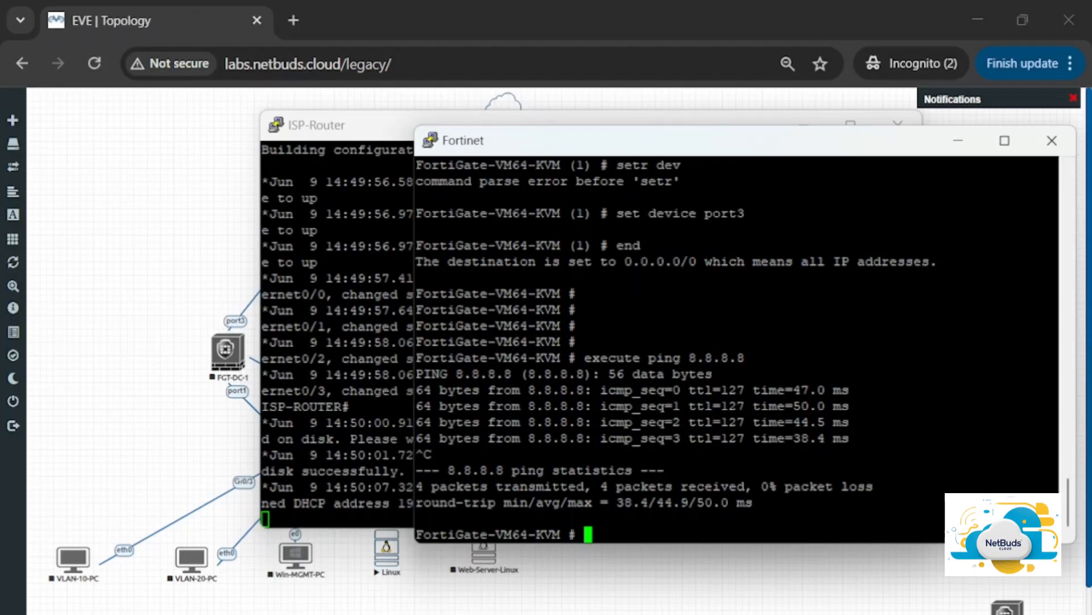
{"action": "key", "text": "ctrl+t"}
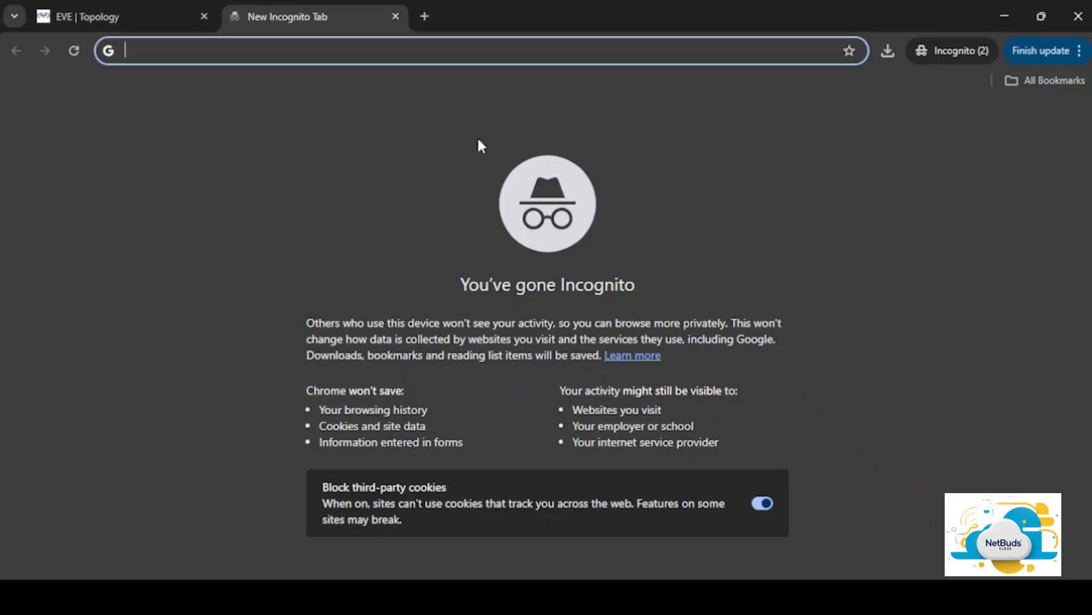
Load the Fortinet Support site at support.fortinet.com.
{"action": "type", "text": "https"}
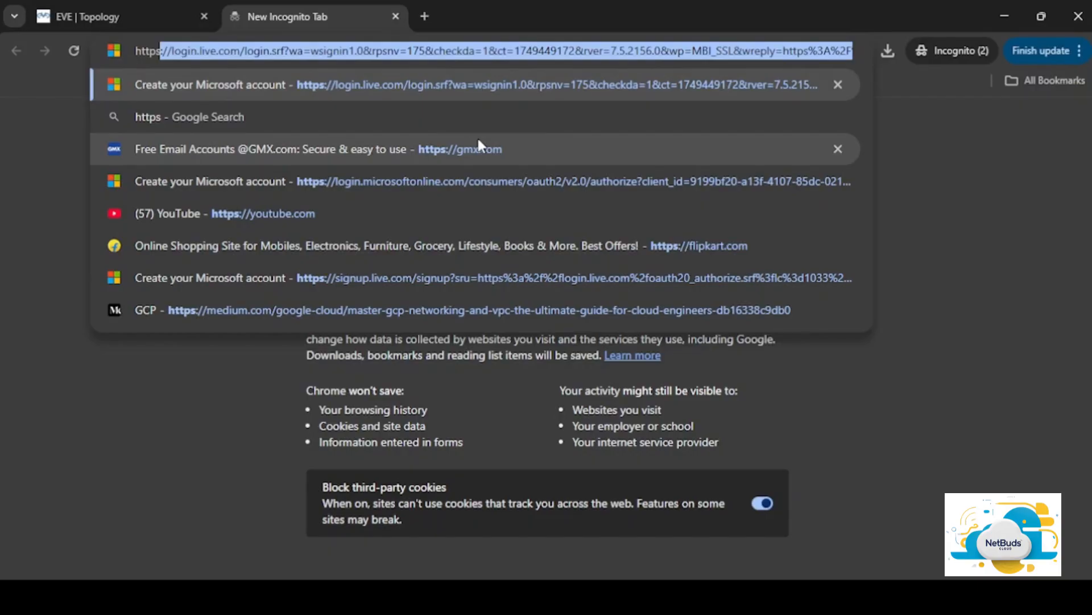
{"action": "type", "text": "://support.fortinet.com"}
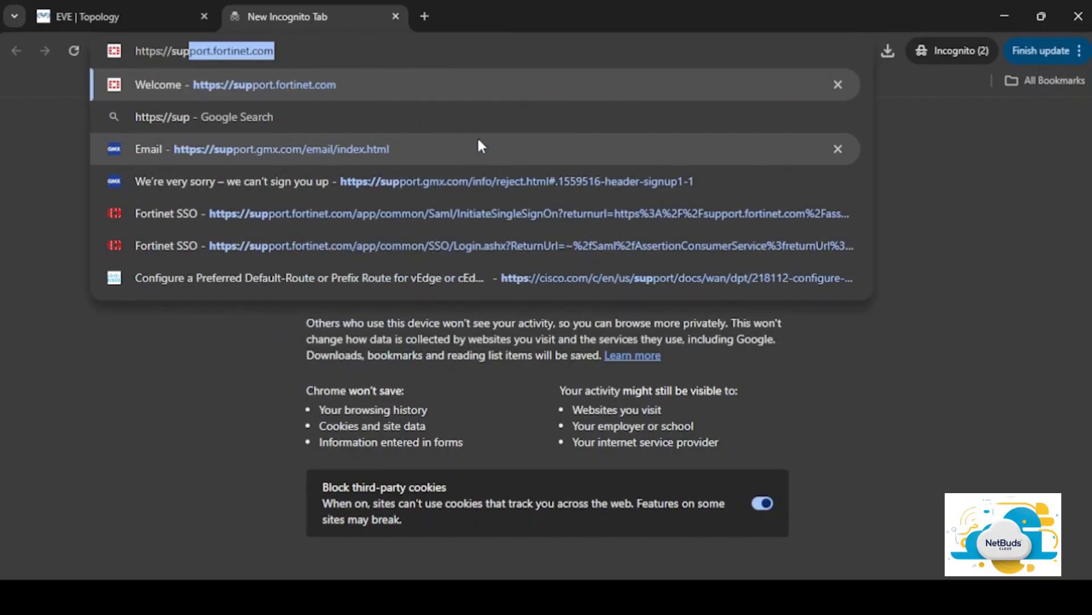
{"action": "key", "text": "Right"}
{"action": "key", "text": "Return"}
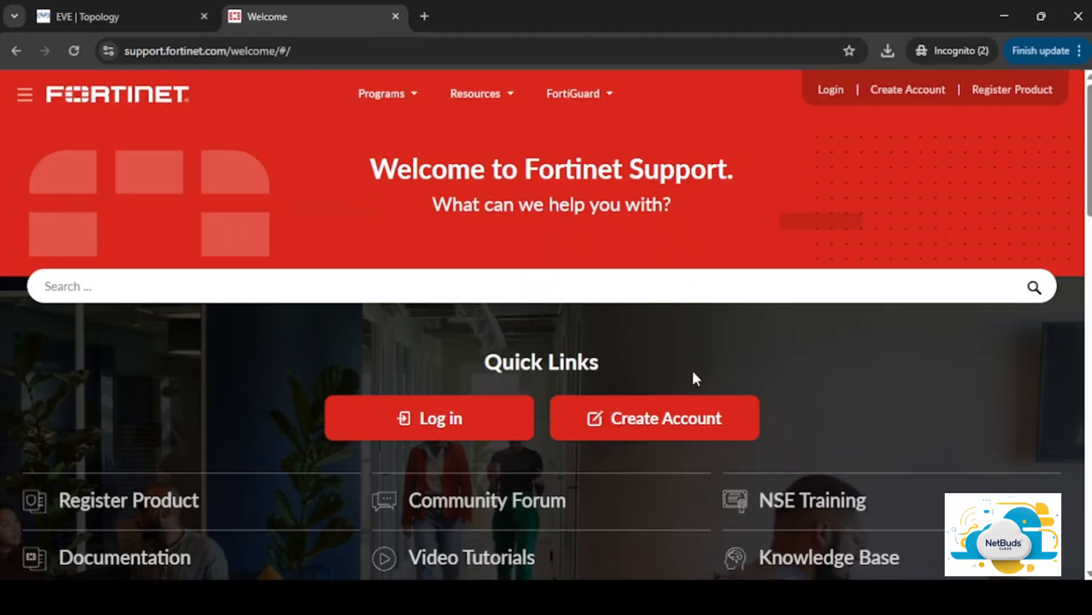
Start a new FortiCloud account by entering the account e-mail address and submitting it.
{"action": "left_click", "coordinate": [677, 421]}
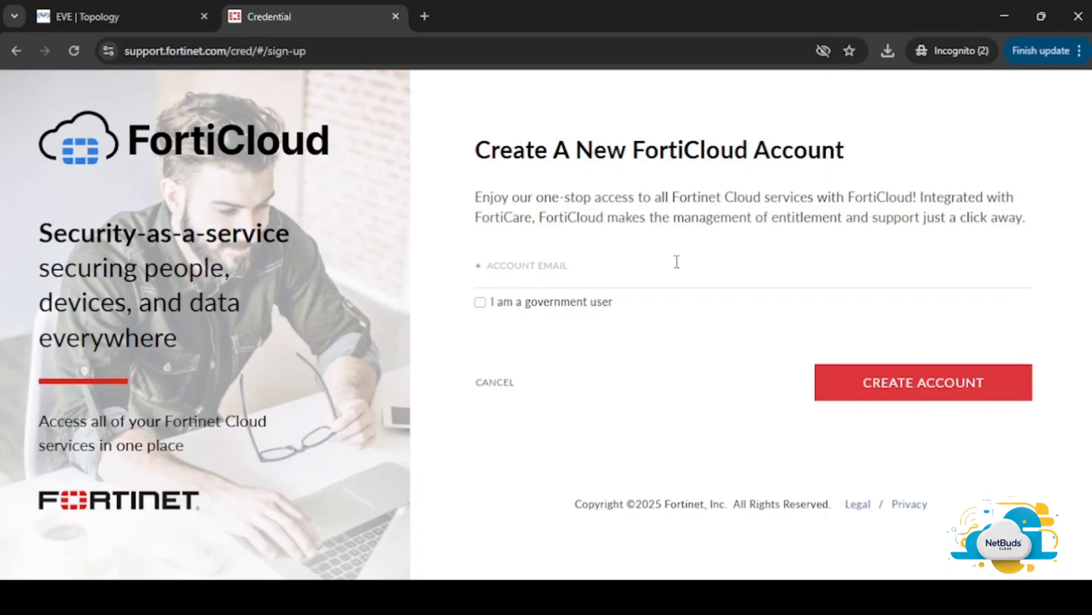
{"action": "left_click", "coordinate": [623, 270]}
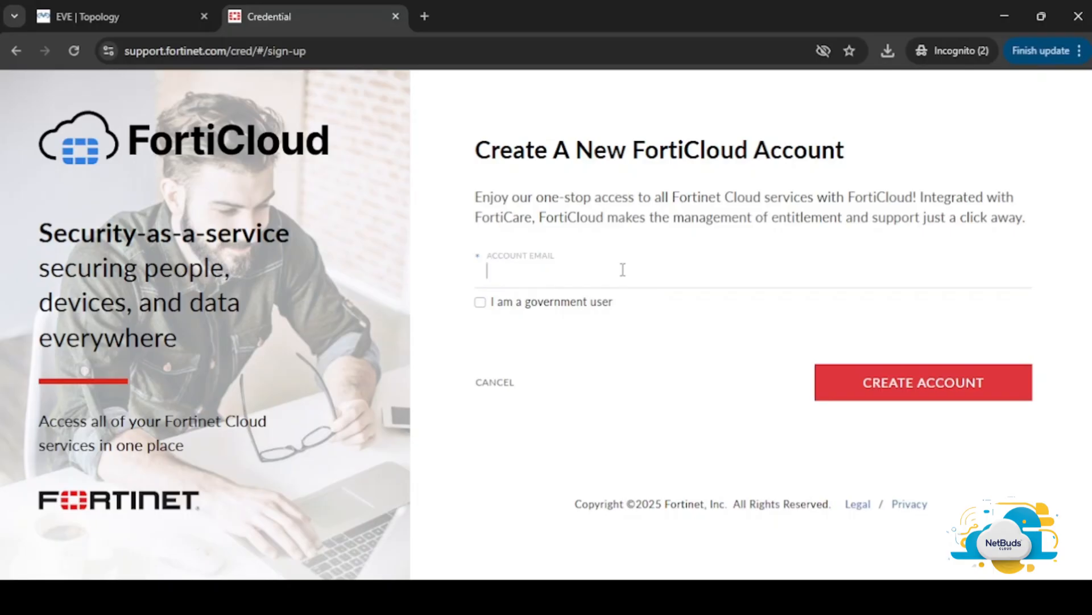
{"action": "type", "text": "f"}
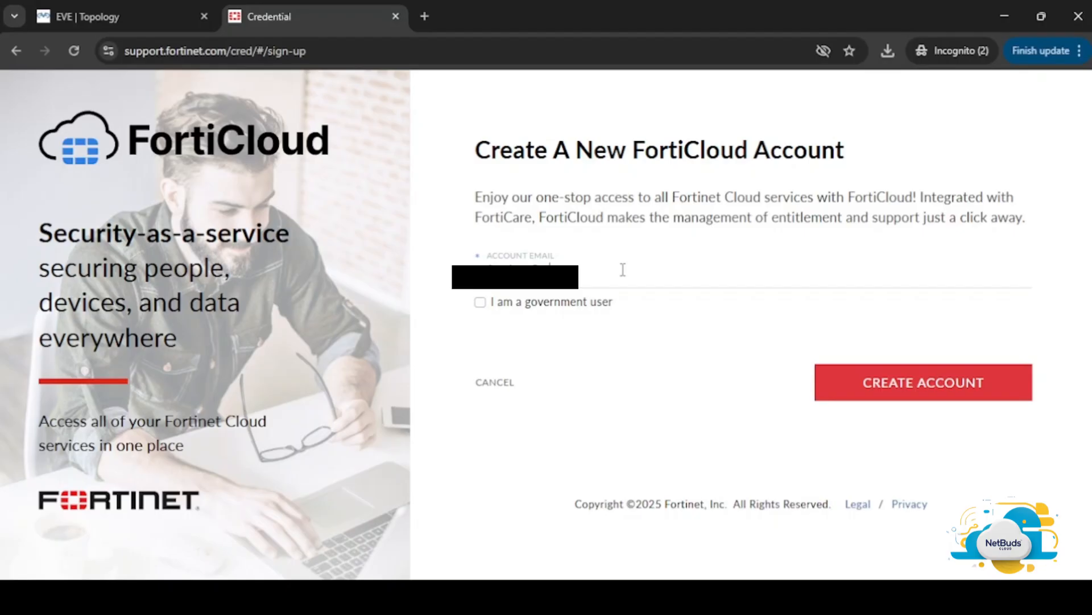
{"action": "type", "text": "ton."}
{"action": "type", "text": "me"}
{"action": "left_click", "coordinate": [911, 382]}
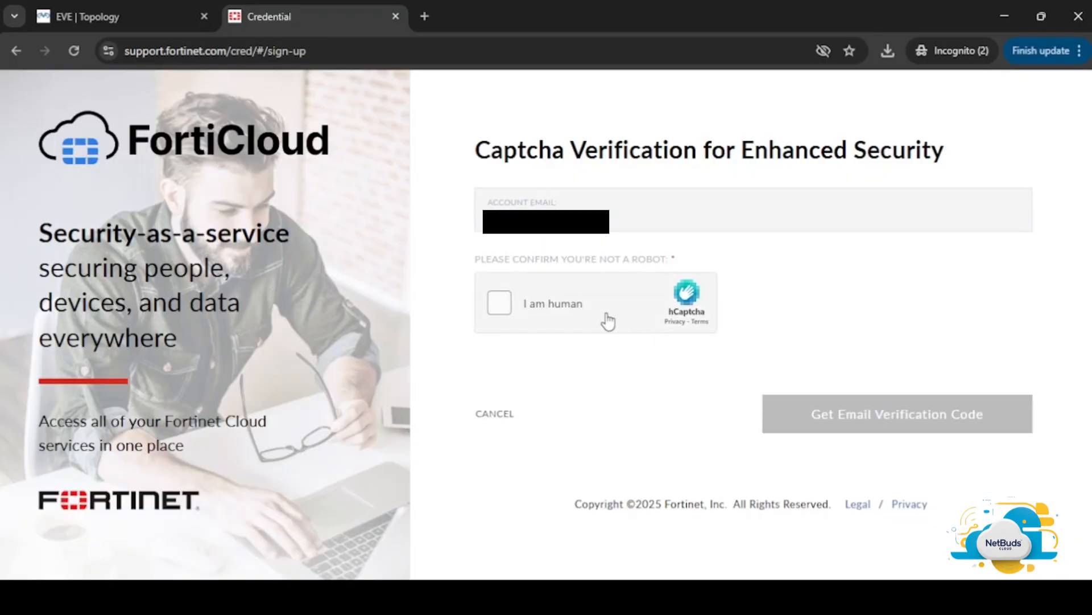
Pass the captcha by picking the unpaired pentagon, then the unpaired clover shape.
{"action": "left_click", "coordinate": [501, 306]}
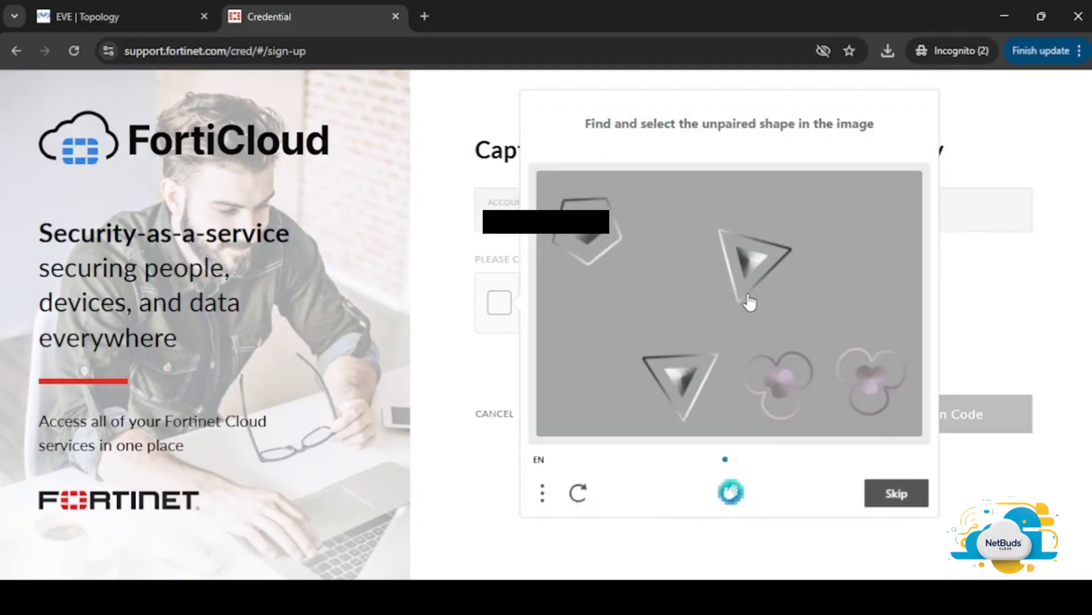
{"action": "left_click", "coordinate": [591, 250]}
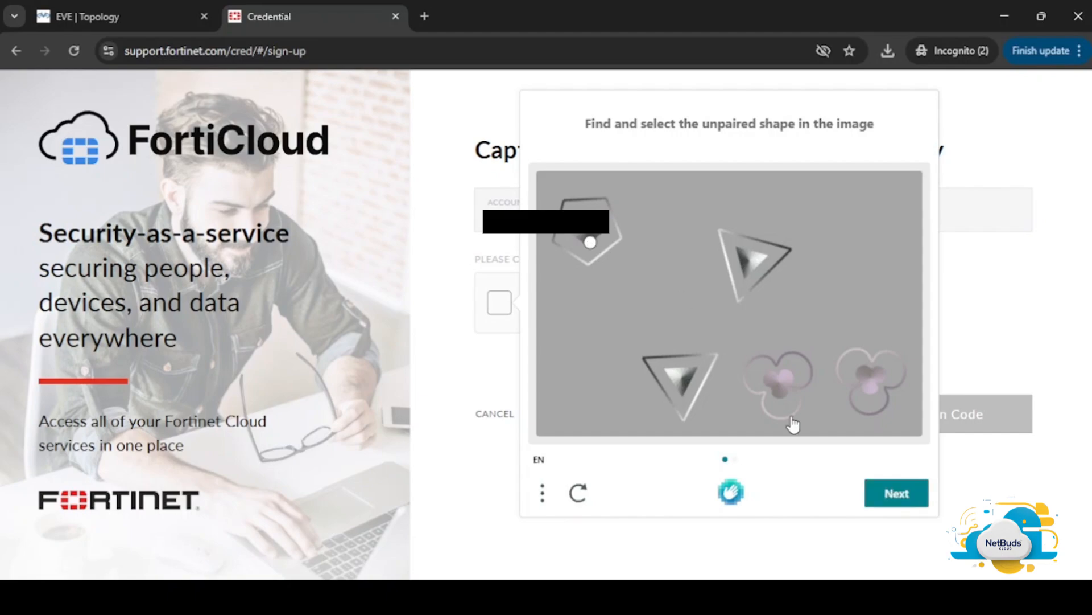
{"action": "left_click", "coordinate": [902, 499]}
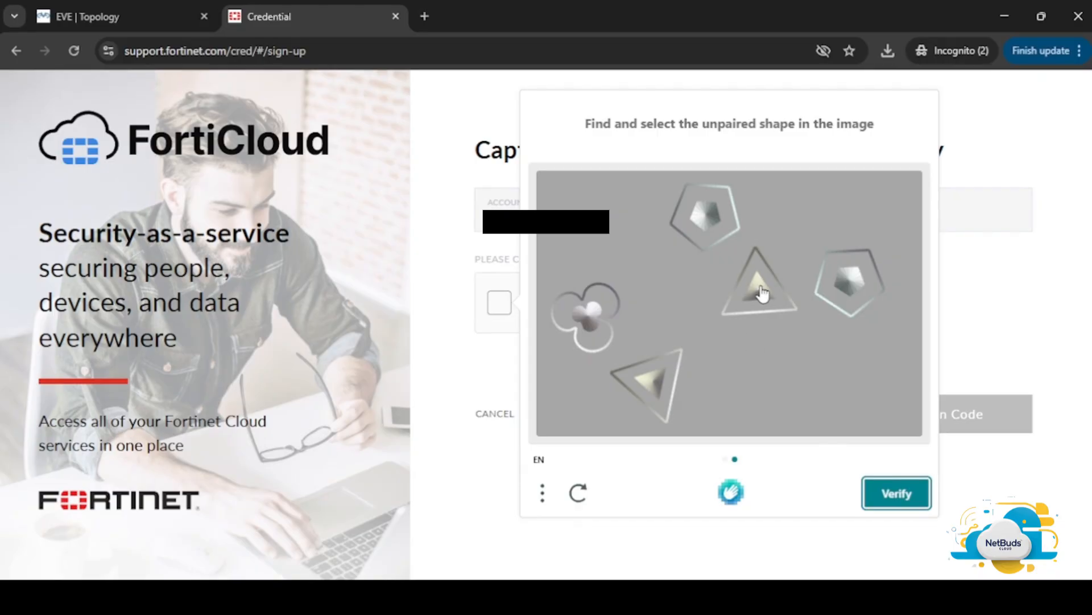
{"action": "left_click", "coordinate": [592, 317]}
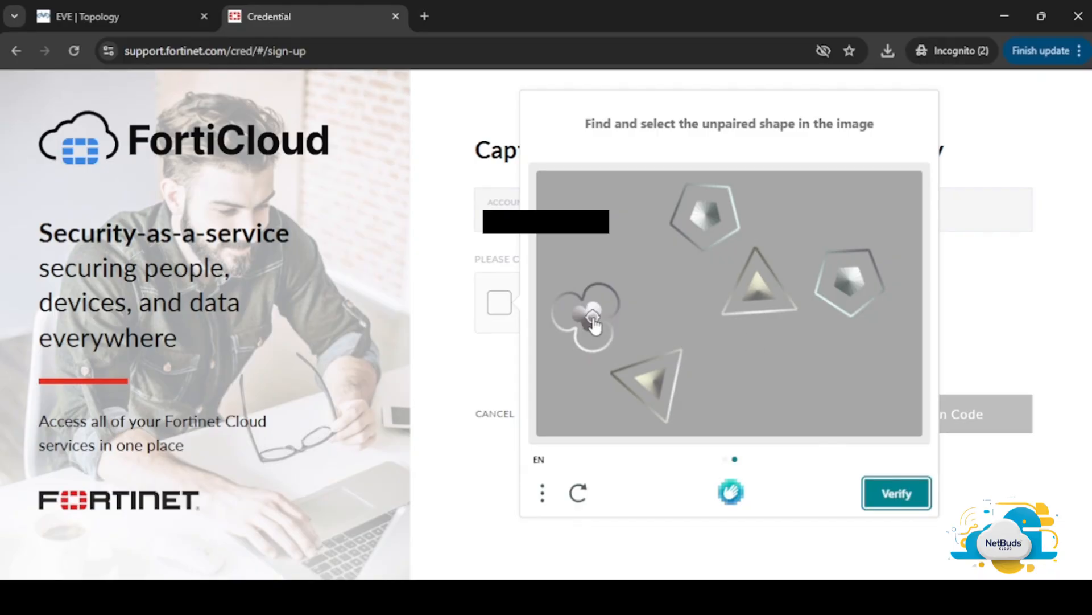
{"action": "left_click", "coordinate": [897, 494]}
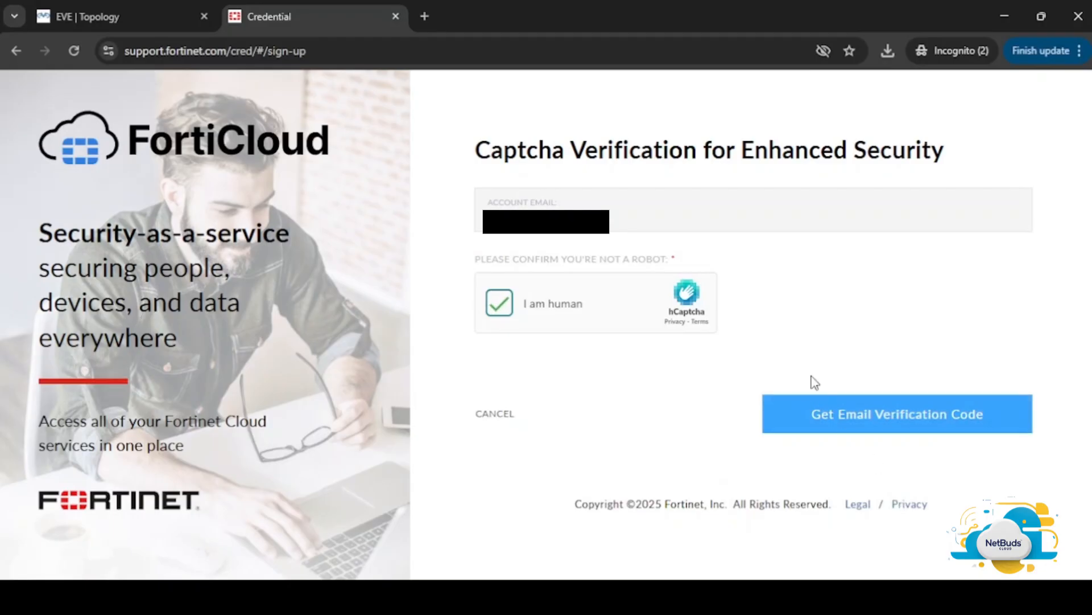
Request the e-mail verification code, enter the received code and submit it.
{"action": "left_click", "coordinate": [930, 433]}
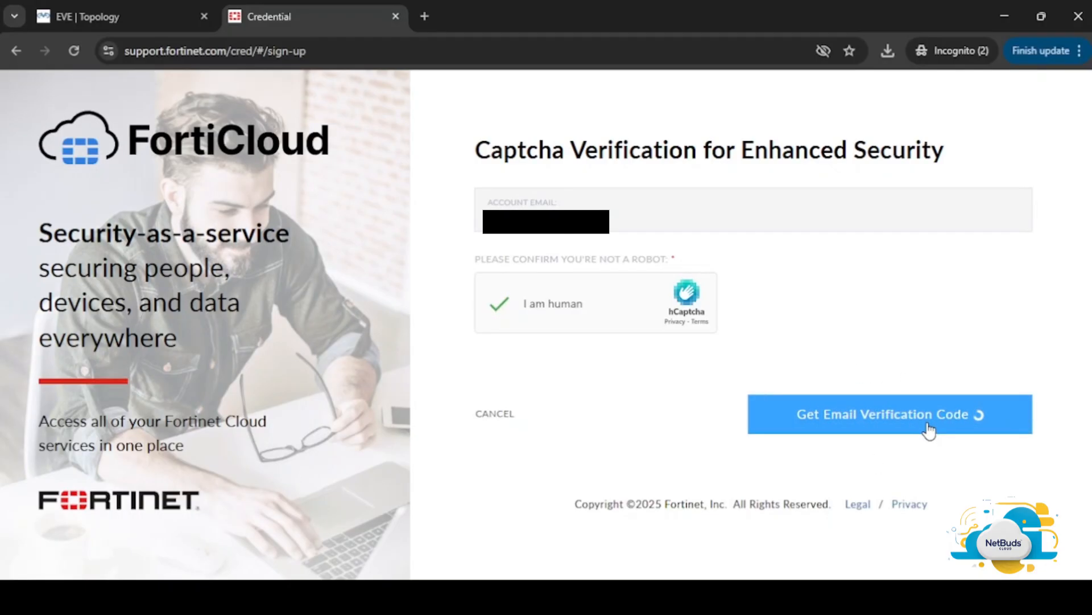
{"action": "left_click", "coordinate": [673, 348]}
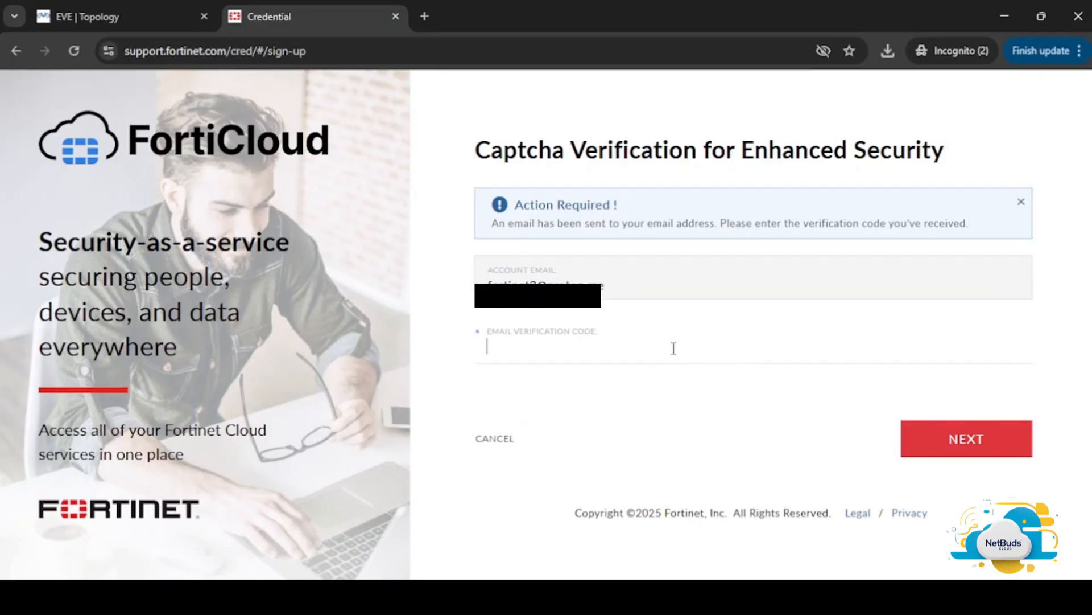
{"action": "key", "text": "alt+Tab"}
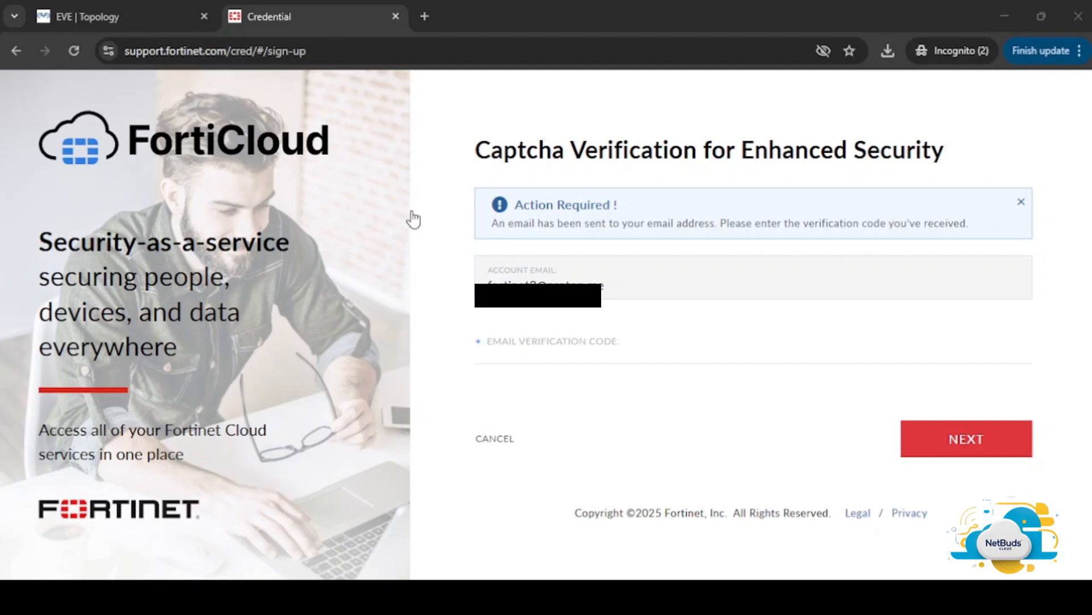
{"action": "left_click", "coordinate": [688, 345]}
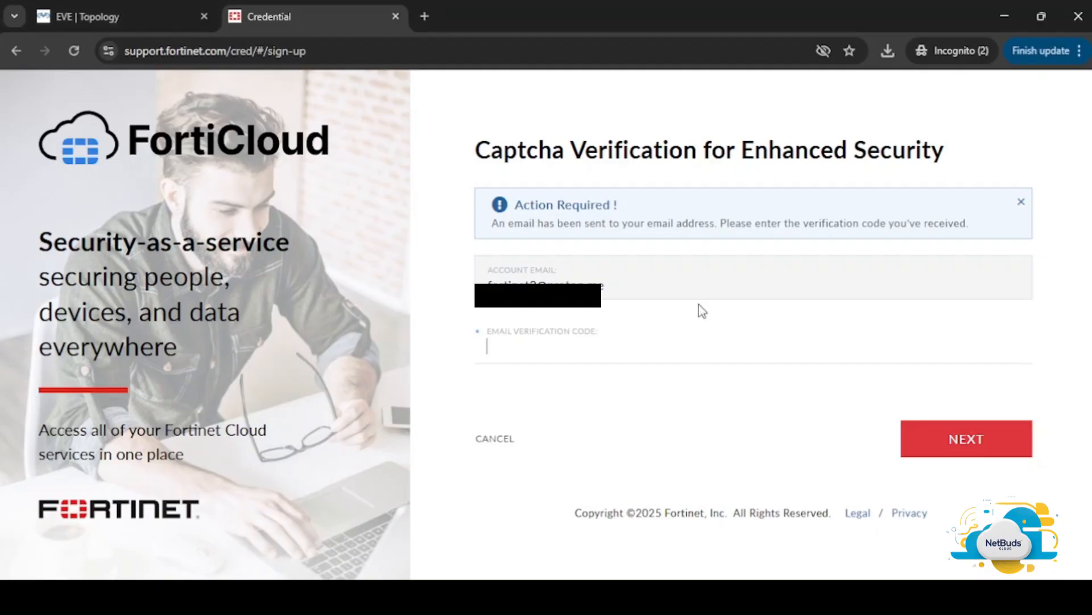
{"action": "key", "text": "alt+Tab"}
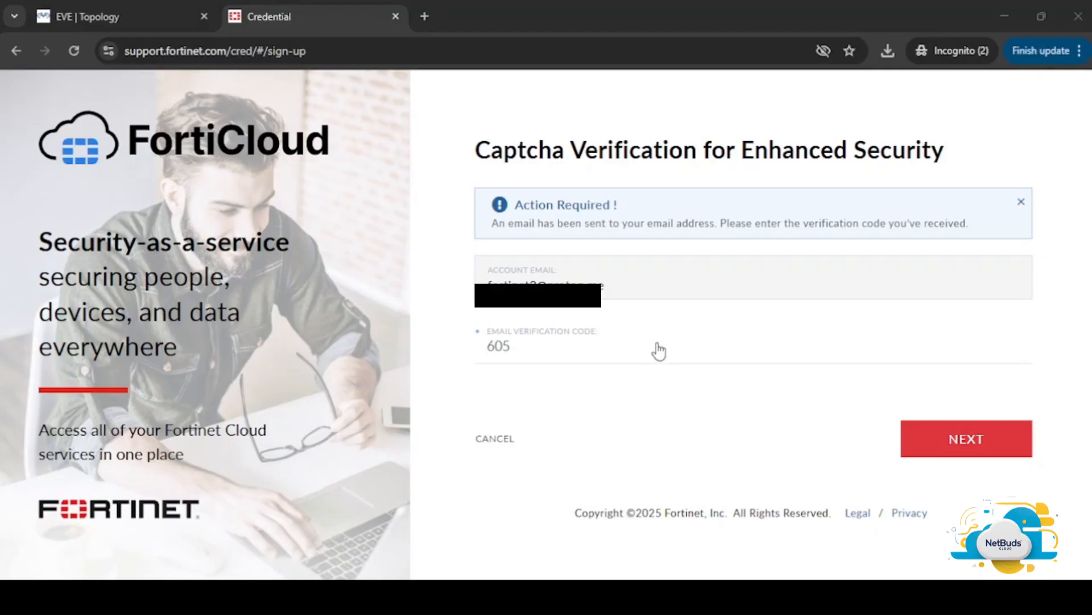
{"action": "left_click", "coordinate": [658, 342]}
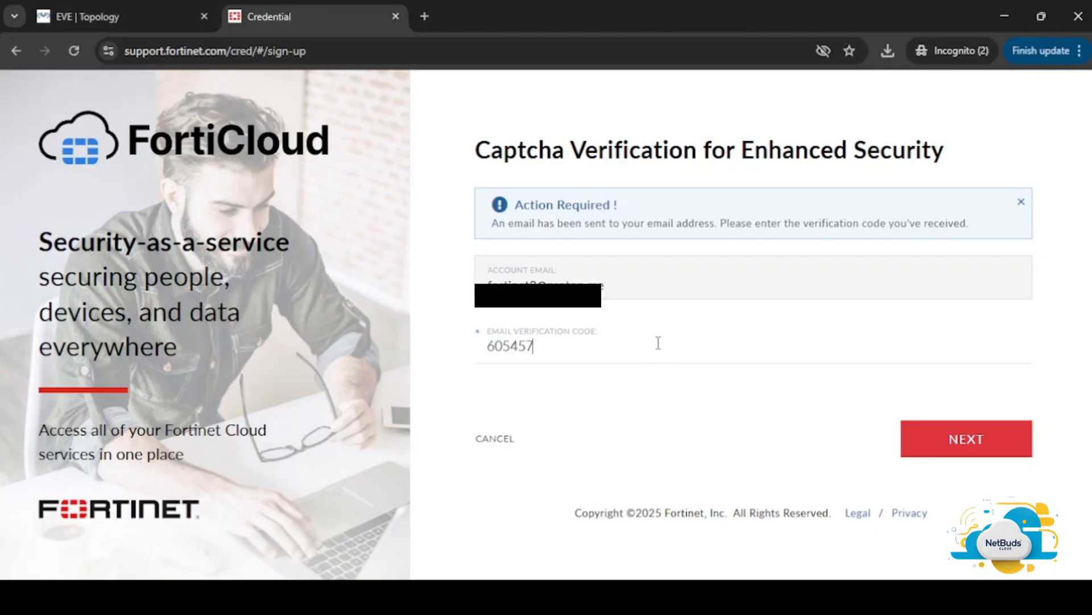
{"action": "left_click", "coordinate": [959, 441]}
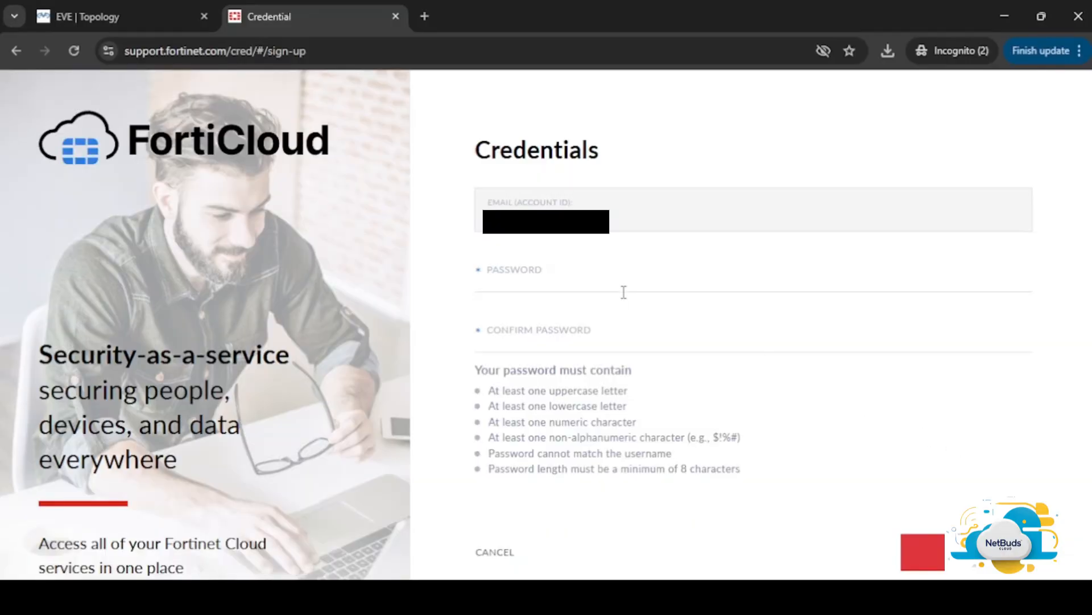
Enter the new account password in both Password and Confirm Password and submit.
{"action": "left_click", "coordinate": [571, 268]}
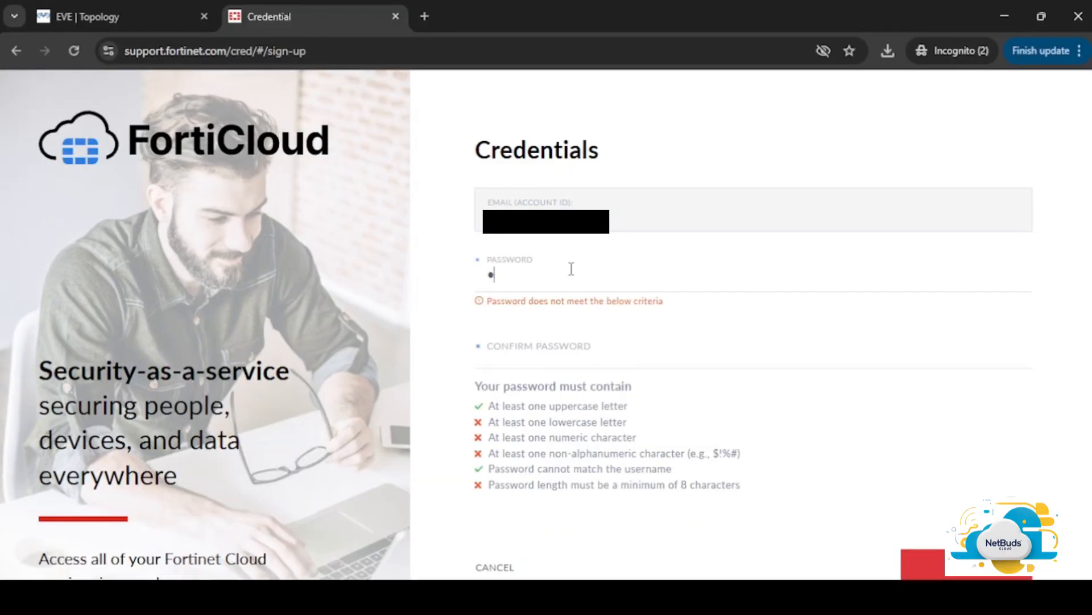
{"action": "key", "text": "Tab"}
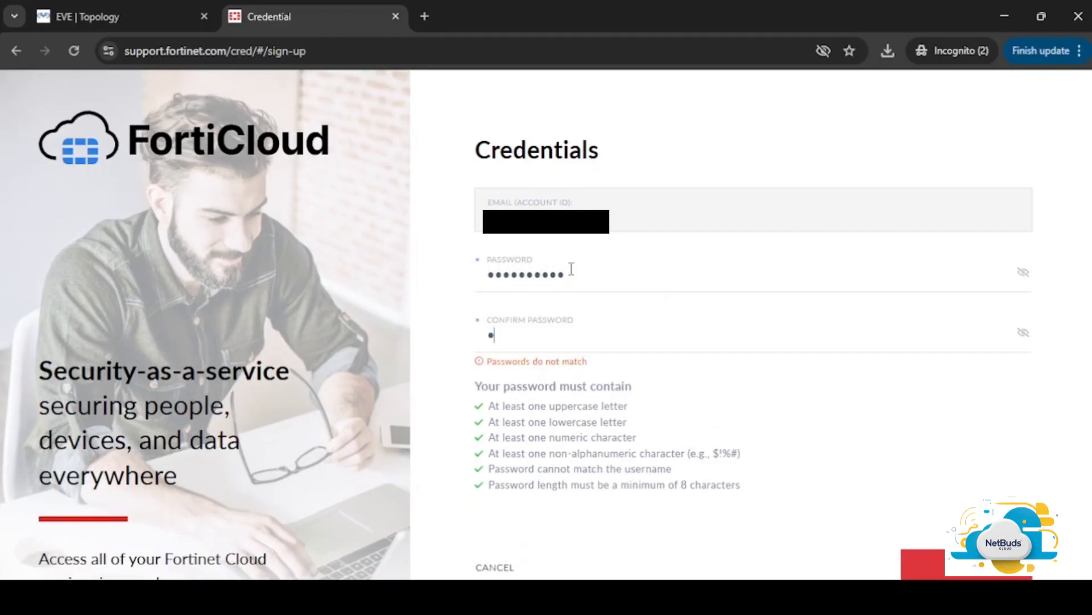
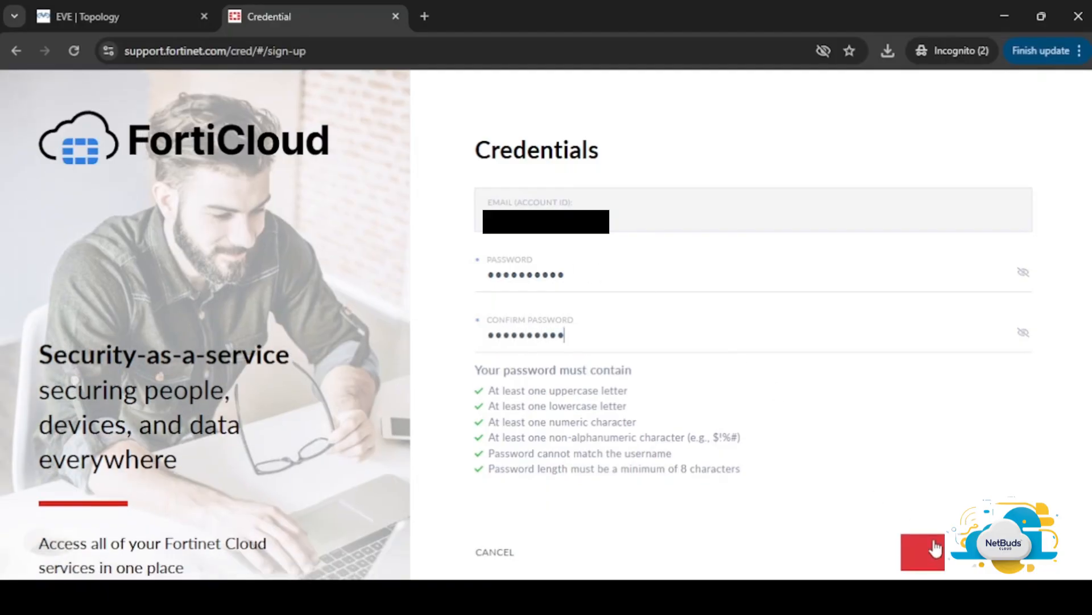
{"action": "key", "text": "Return"}
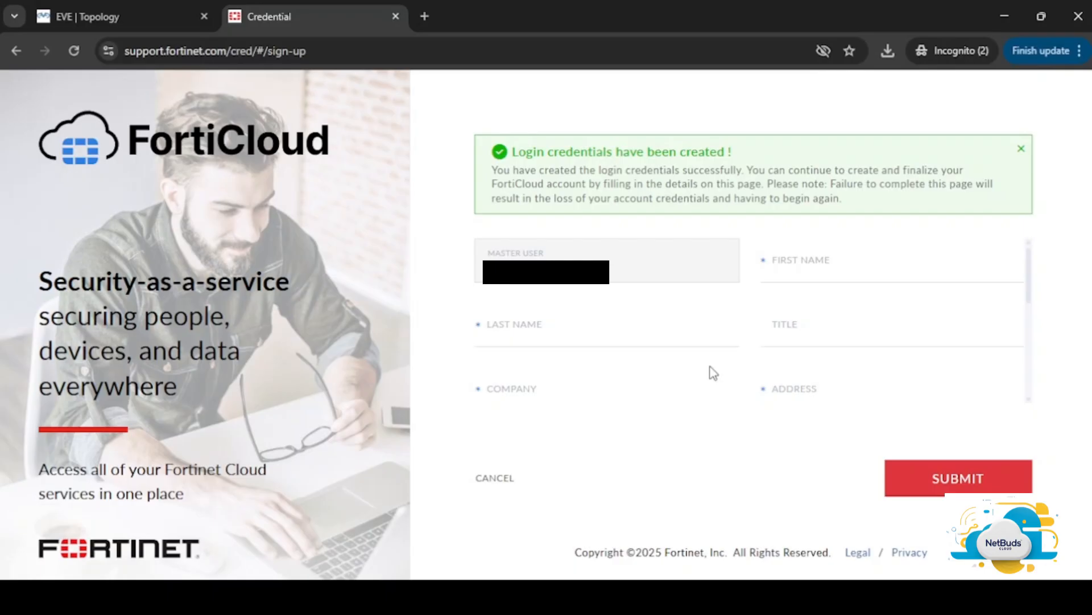
Fill in the first and last name, title Mr., company ABC and the street address.
{"action": "left_click", "coordinate": [845, 276]}
{"action": "type", "text": "Forti"}
{"action": "left_click", "coordinate": [601, 332]}
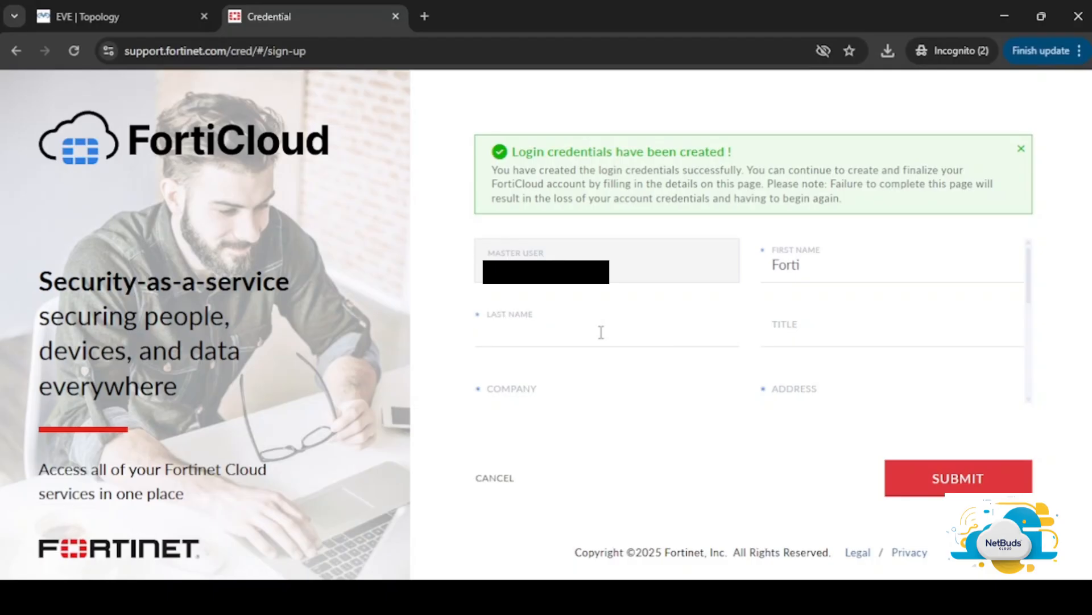
{"action": "type", "text": "F"}
{"action": "key", "text": "BackSpace"}
{"action": "type", "text": "Net"}
{"action": "key", "text": "Tab"}
{"action": "type", "text": "mr."}
{"action": "type", "text": "Mr."}
{"action": "left_click", "coordinate": [524, 398]}
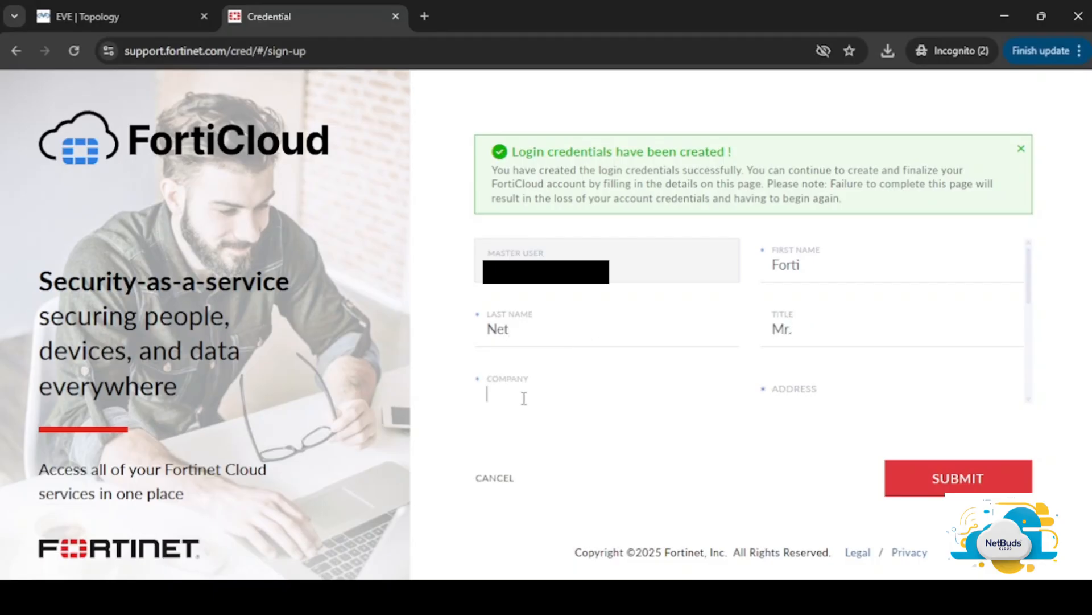
{"action": "type", "text": "ABC"}
{"action": "key", "text": "Tab"}
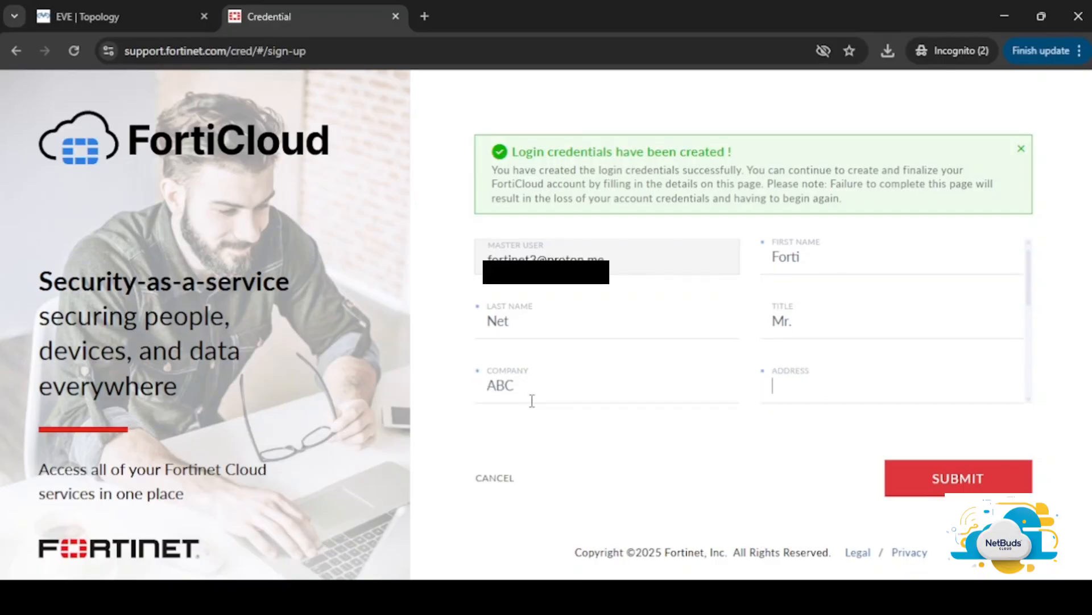
{"action": "type", "text": "Udaipur"}
Set the country to India and enter the city, state and postal code.
{"action": "scroll", "coordinate": [614, 391], "scroll_direction": "down", "scroll_amount": 3}
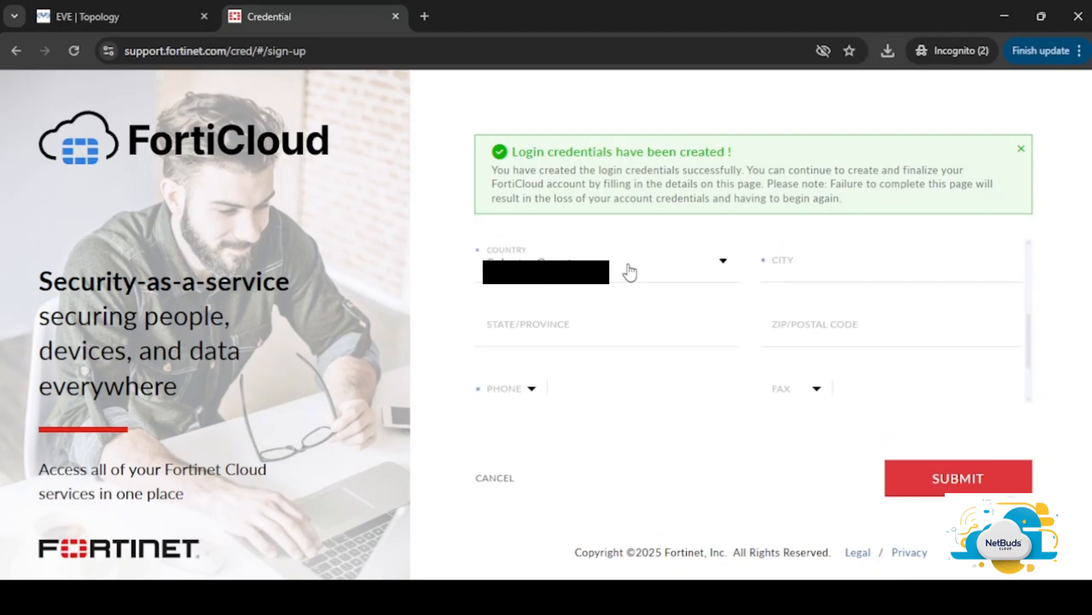
{"action": "type", "text": "in"}
{"action": "key", "text": "Return"}
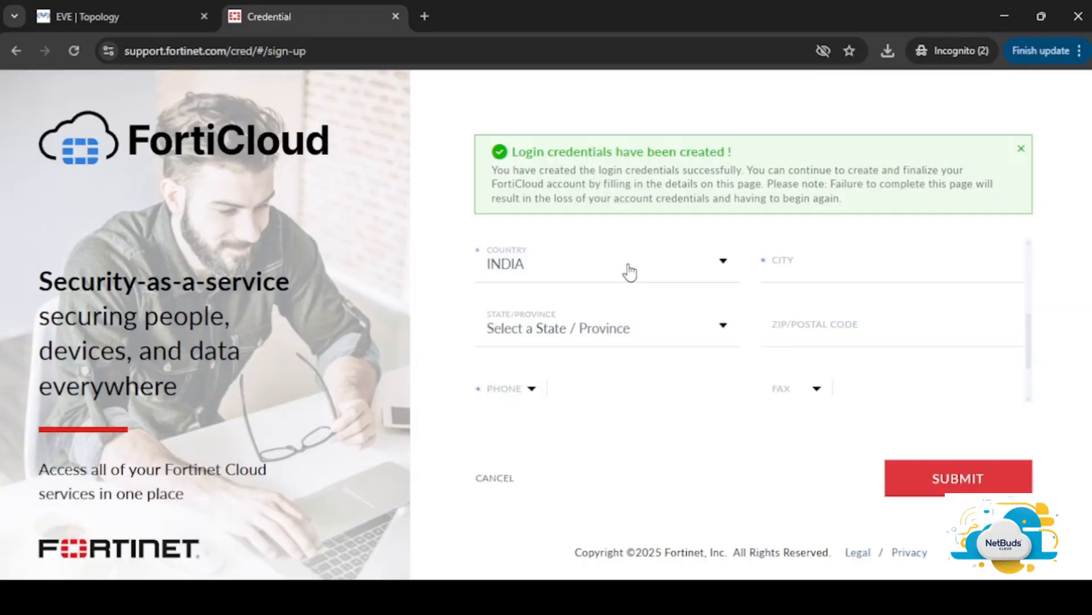
{"action": "left_click", "coordinate": [821, 260]}
{"action": "type", "text": "Udaipur"}
{"action": "left_click", "coordinate": [653, 339]}
{"action": "type", "text": "r"}
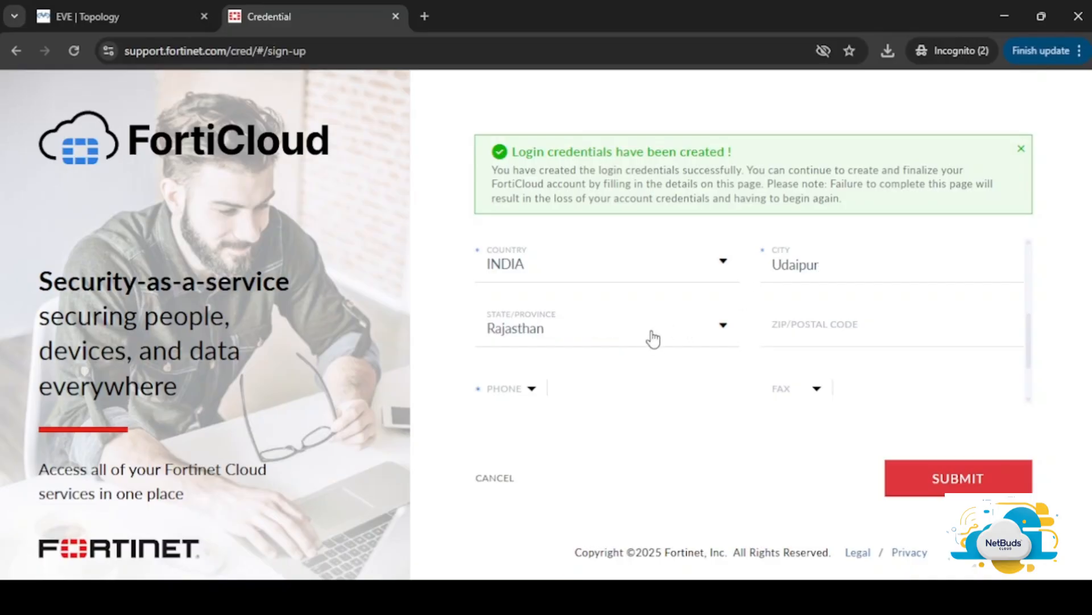
{"action": "left_click", "coordinate": [857, 333]}
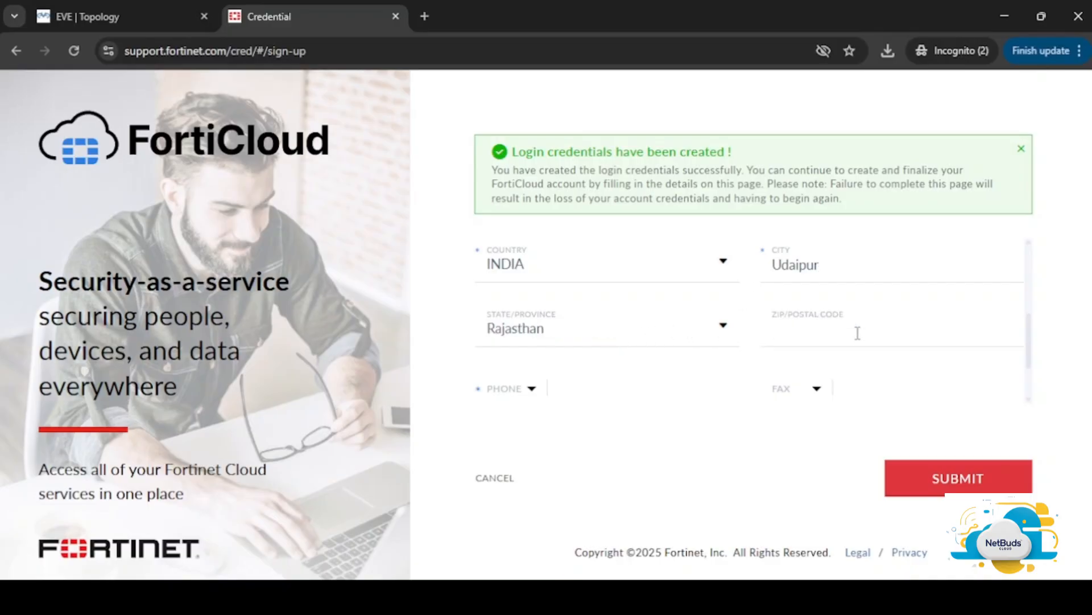
{"action": "type", "text": "313001"}
Enter the contact phone number with the +91 country code.
{"action": "left_click", "coordinate": [682, 392]}
{"action": "type", "text": "99999999"}
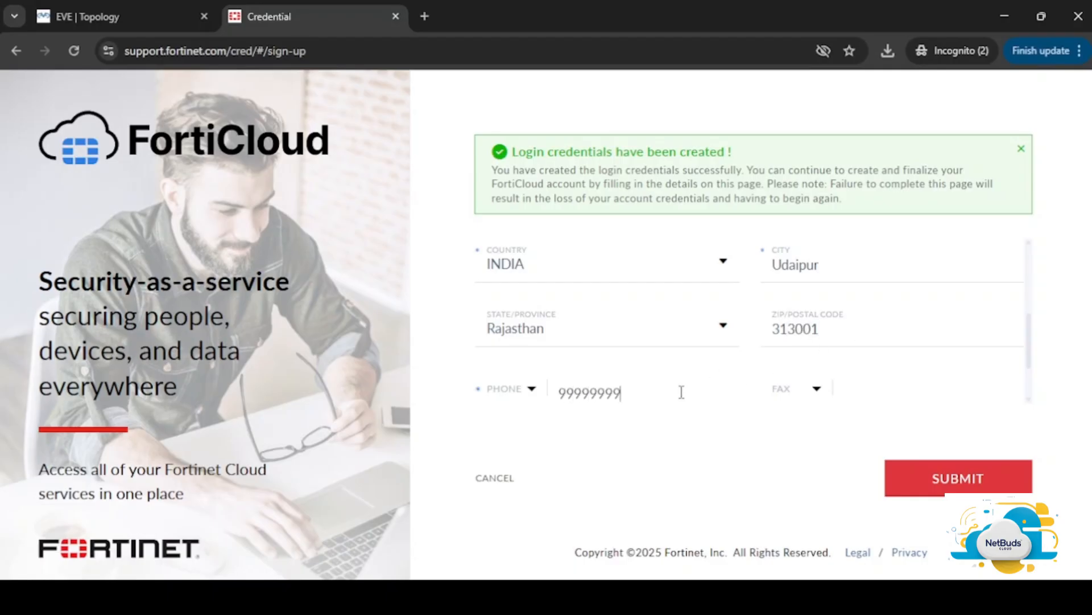
{"action": "key", "text": "BackSpace"}
{"action": "key", "text": "BackSpace"}
{"action": "key", "text": "BackSpace"}
{"action": "key", "text": "BackSpace"}
{"action": "key", "text": "BackSpace"}
{"action": "key", "text": "BackSpace"}
{"action": "key", "text": "BackSpace"}
{"action": "key", "text": "BackSpace"}
{"action": "type", "text": "9999999999"}
{"action": "left_click", "coordinate": [896, 393]}
{"action": "scroll", "coordinate": [763, 325], "scroll_direction": "down", "scroll_amount": 2}
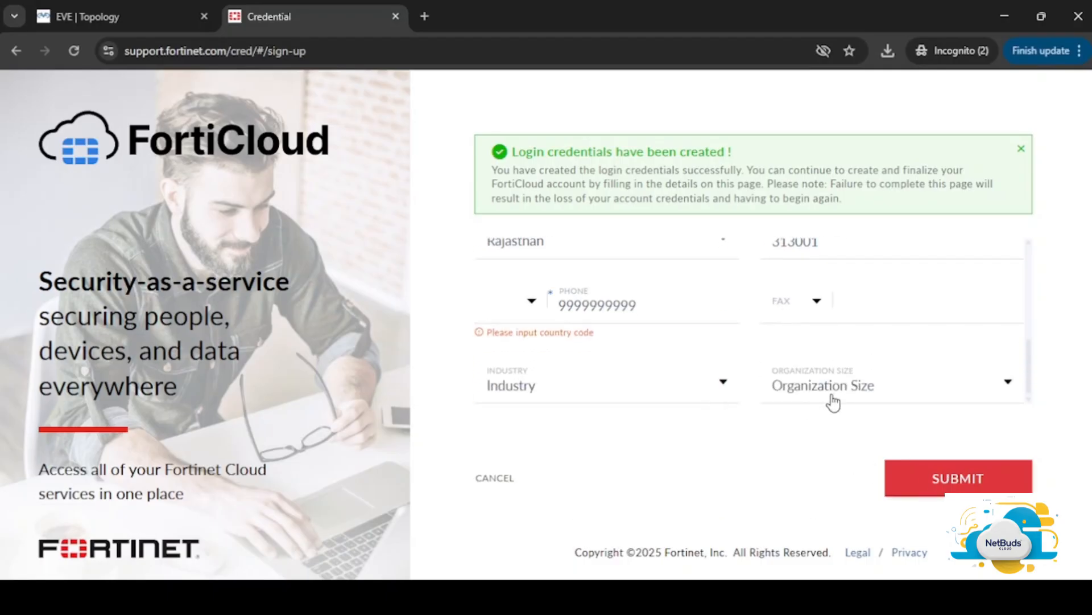
{"action": "left_click", "coordinate": [510, 298]}
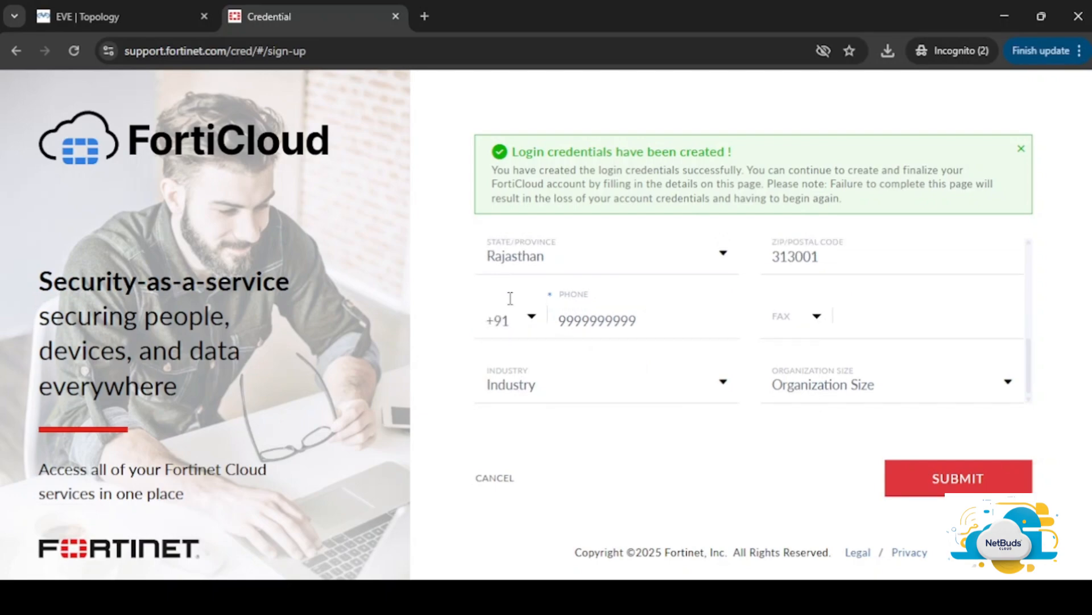
Choose industry Consulting and organization size 1-24 employees, then submit the details.
{"action": "left_click", "coordinate": [659, 393]}
{"action": "left_click", "coordinate": [589, 131]}
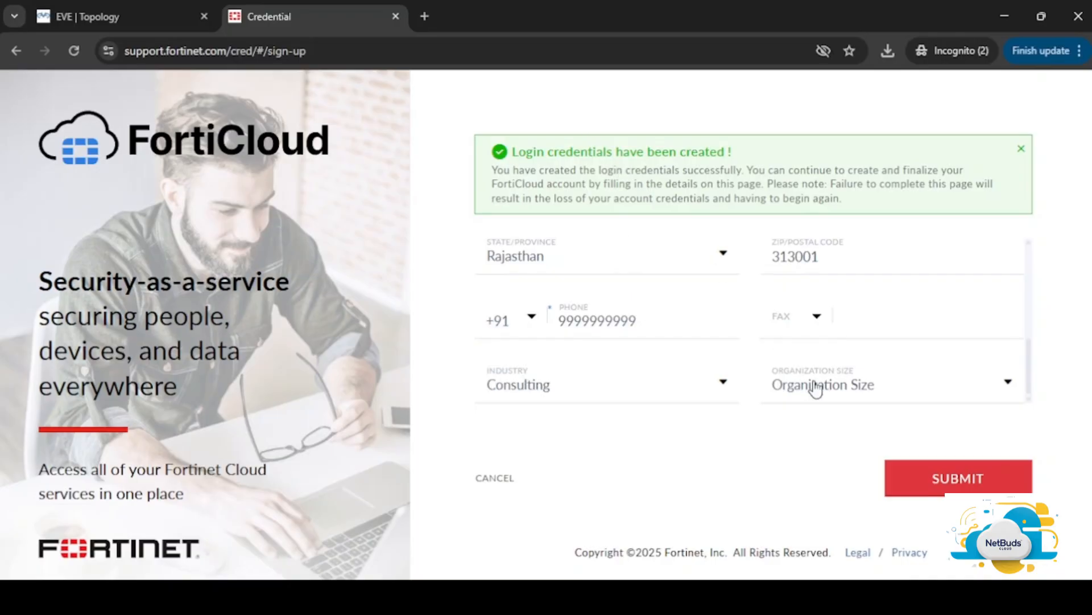
{"action": "left_click", "coordinate": [840, 152]}
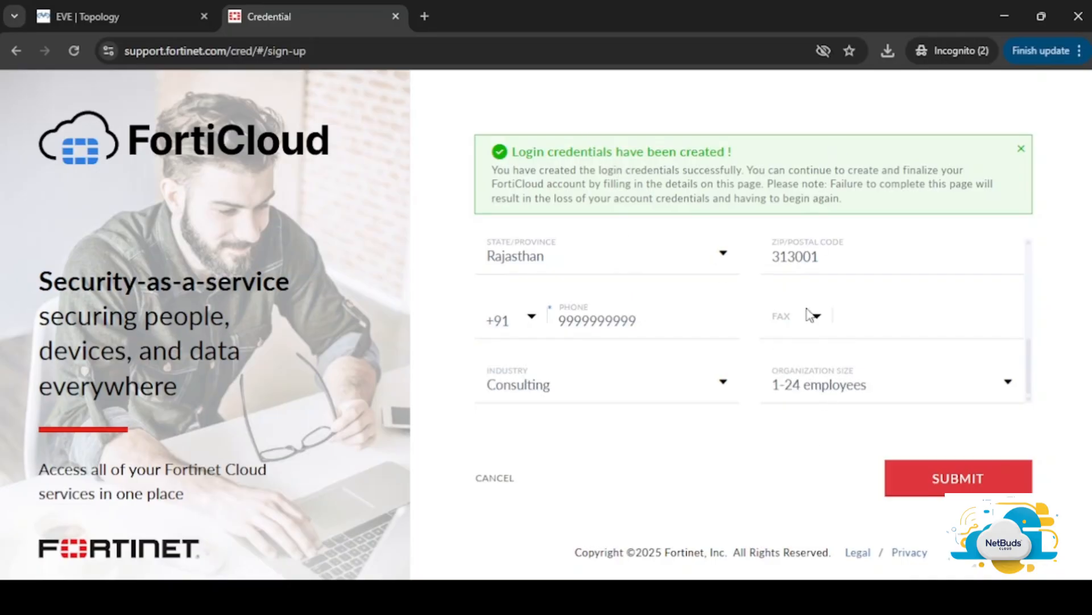
{"action": "left_click", "coordinate": [939, 478]}
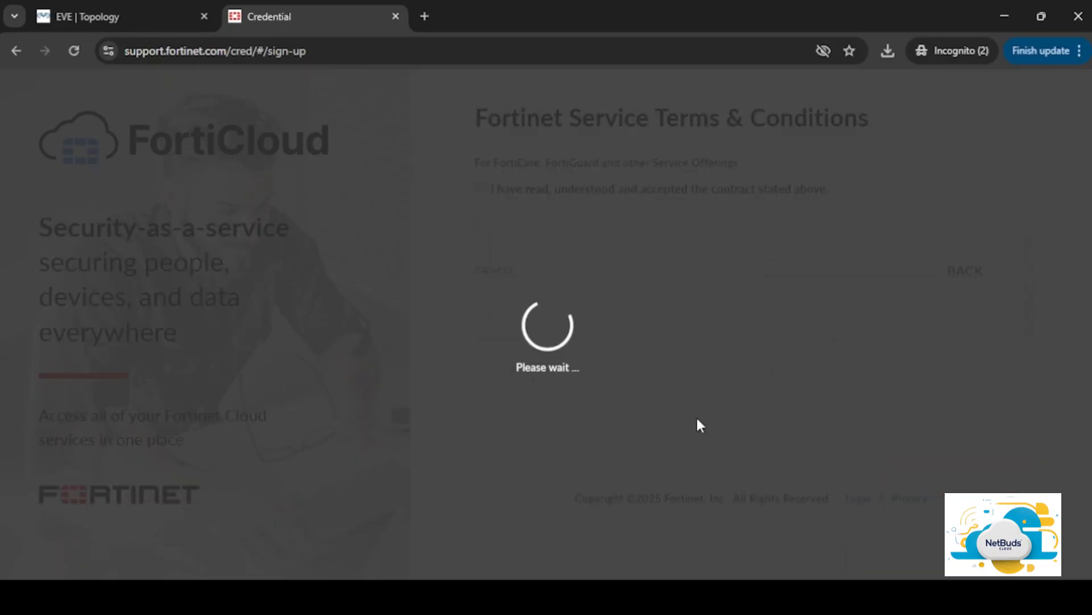
Agree to the Fortinet Service Terms & Conditions and complete the account creation.
{"action": "scroll", "coordinate": [608, 285], "scroll_direction": "down", "scroll_amount": 20}
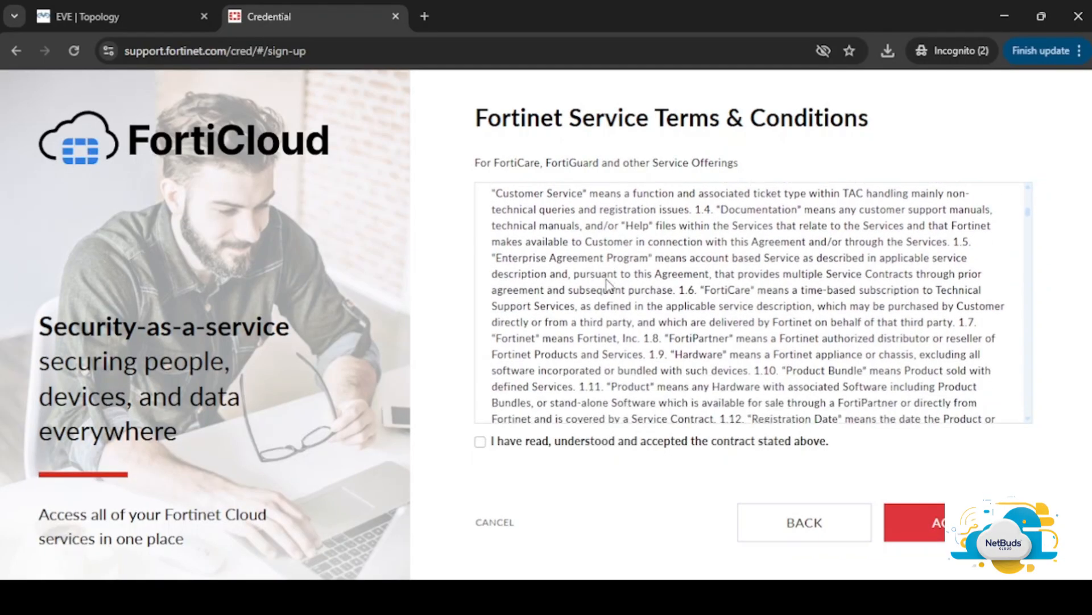
{"action": "scroll", "coordinate": [608, 284], "scroll_direction": "down", "scroll_amount": 20}
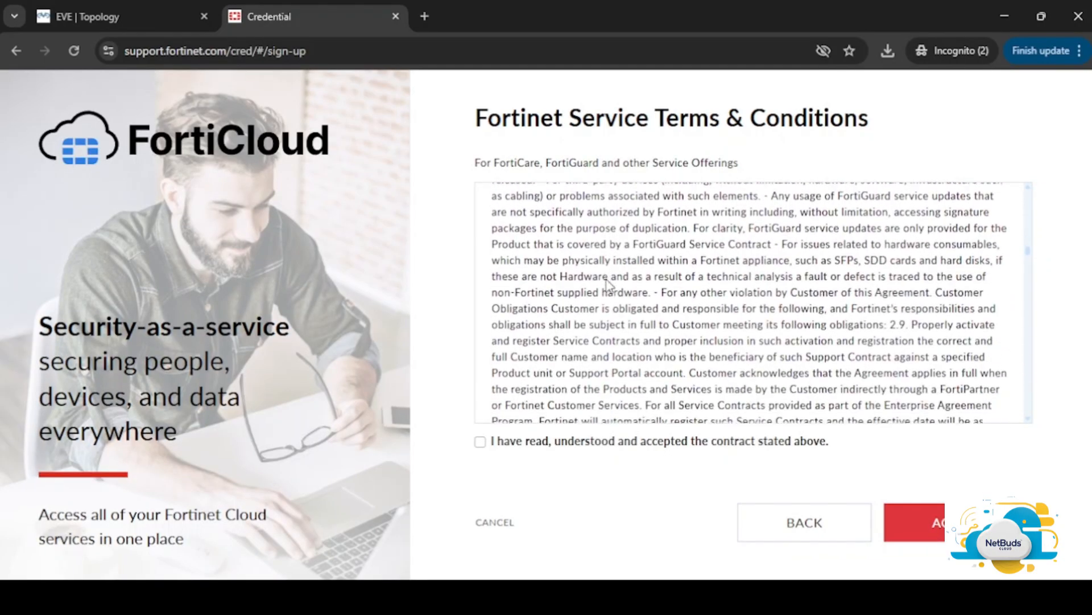
{"action": "scroll", "coordinate": [607, 284], "scroll_direction": "down", "scroll_amount": 20}
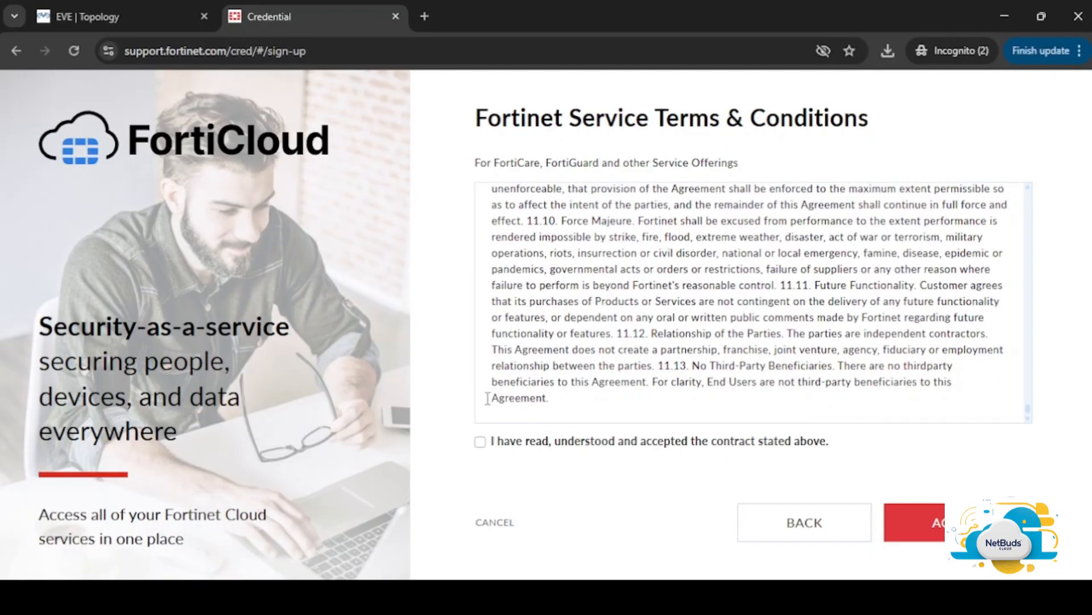
{"action": "left_click", "coordinate": [482, 442]}
{"action": "left_click", "coordinate": [915, 523]}
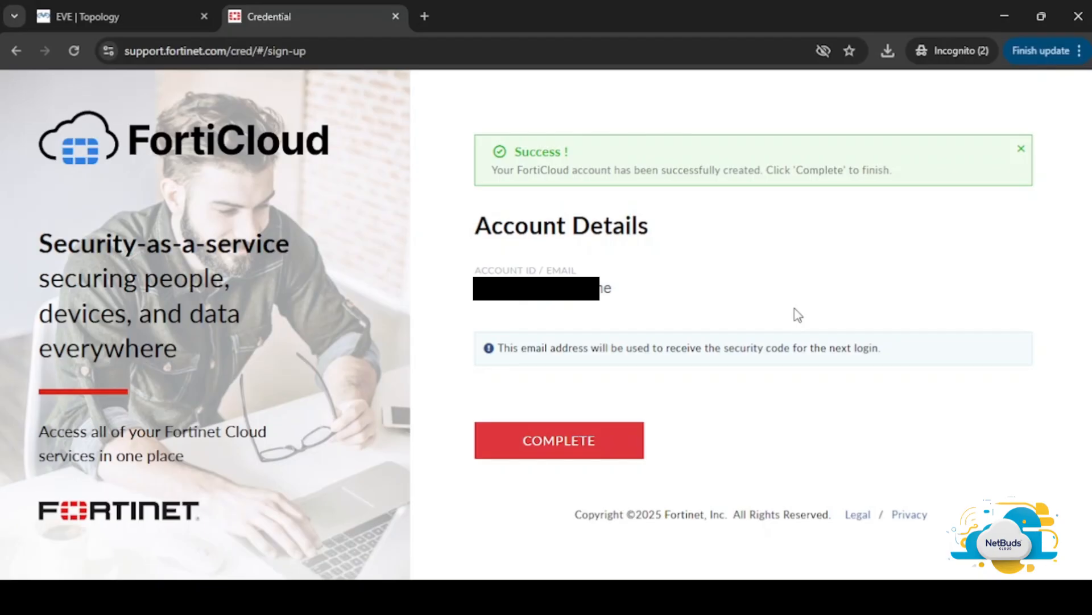
{"action": "left_click", "coordinate": [570, 445]}
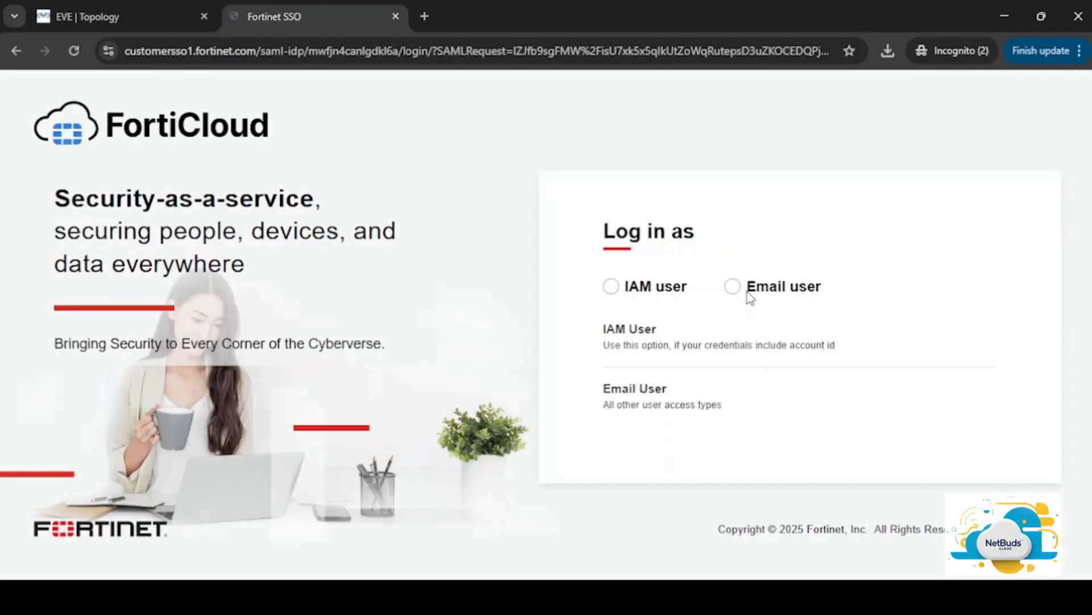
Sign in to FortiCloud as an Email user with the account's e-mail and password.
{"action": "left_click", "coordinate": [734, 289]}
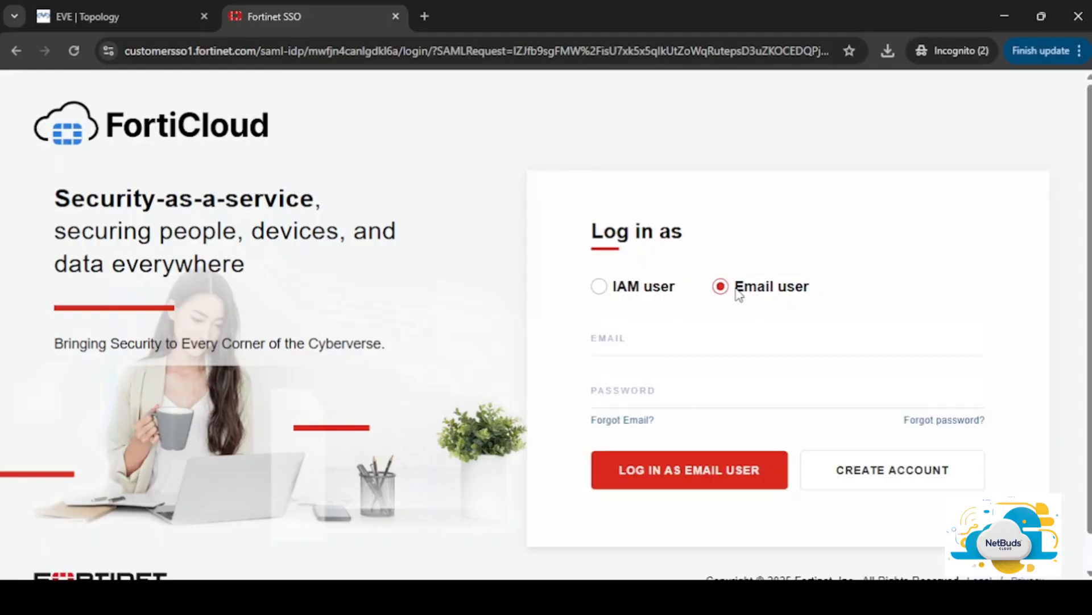
{"action": "left_click", "coordinate": [675, 348]}
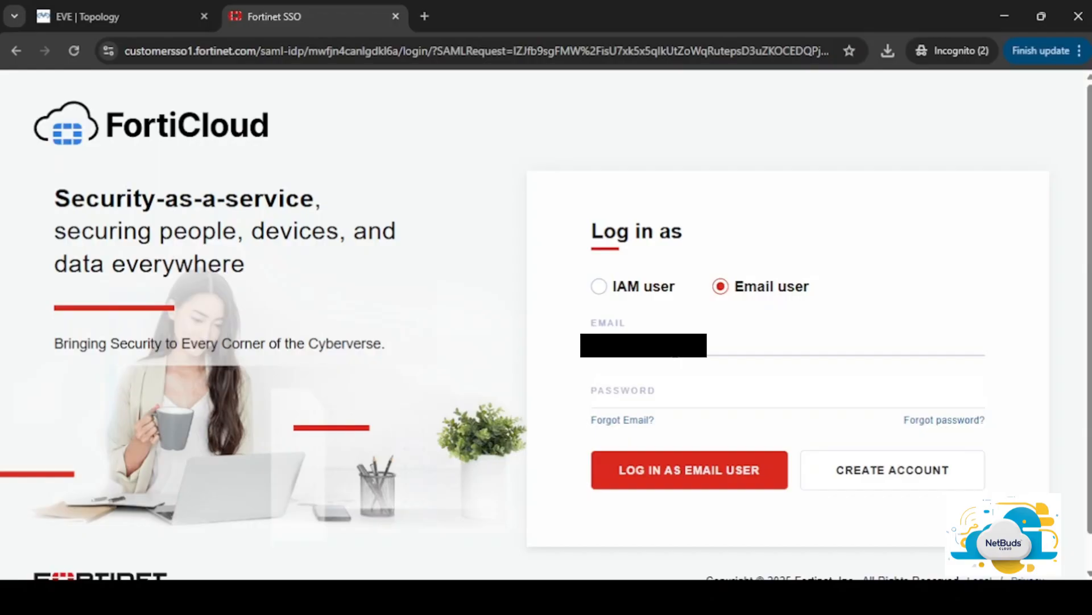
{"action": "key", "text": "Tab"}
{"action": "type", "text": "•••••"}
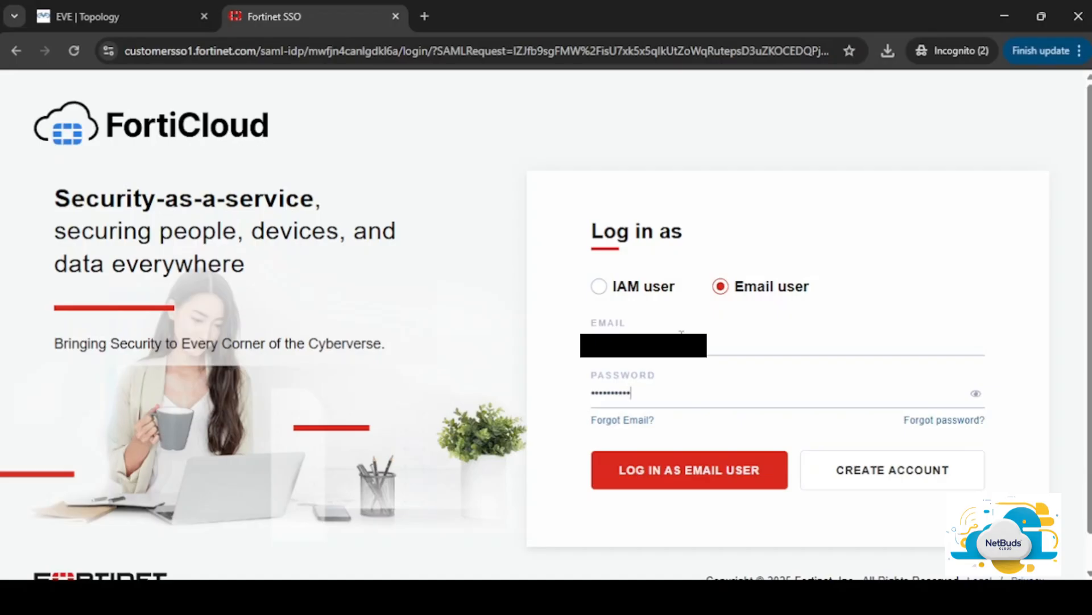
{"action": "left_click", "coordinate": [710, 483]}
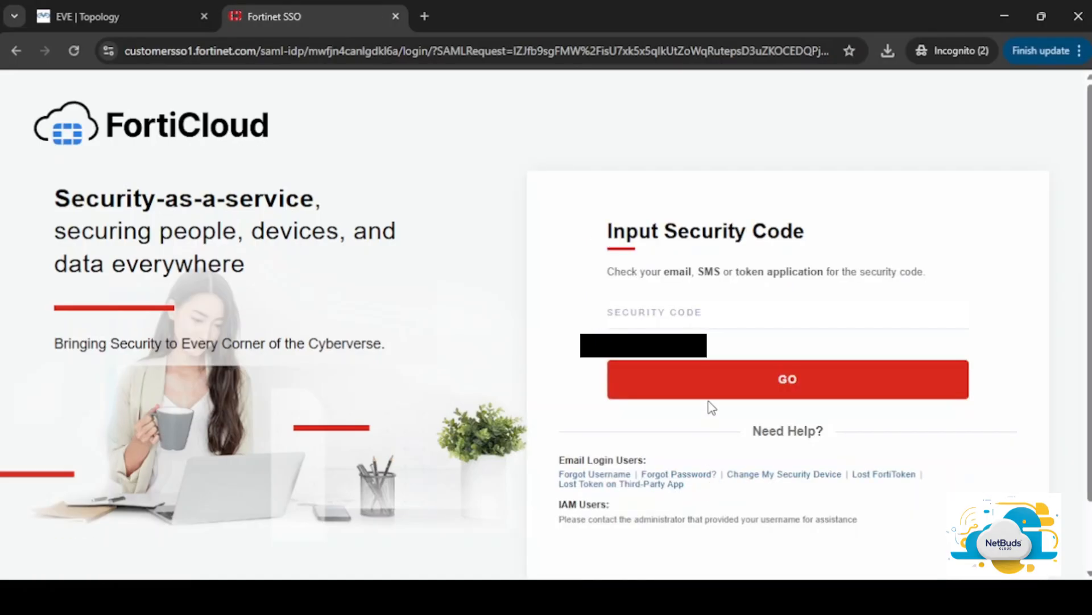
Enter the e-mailed security code and submit it to reach the Asset Management dashboard.
{"action": "left_click", "coordinate": [702, 319]}
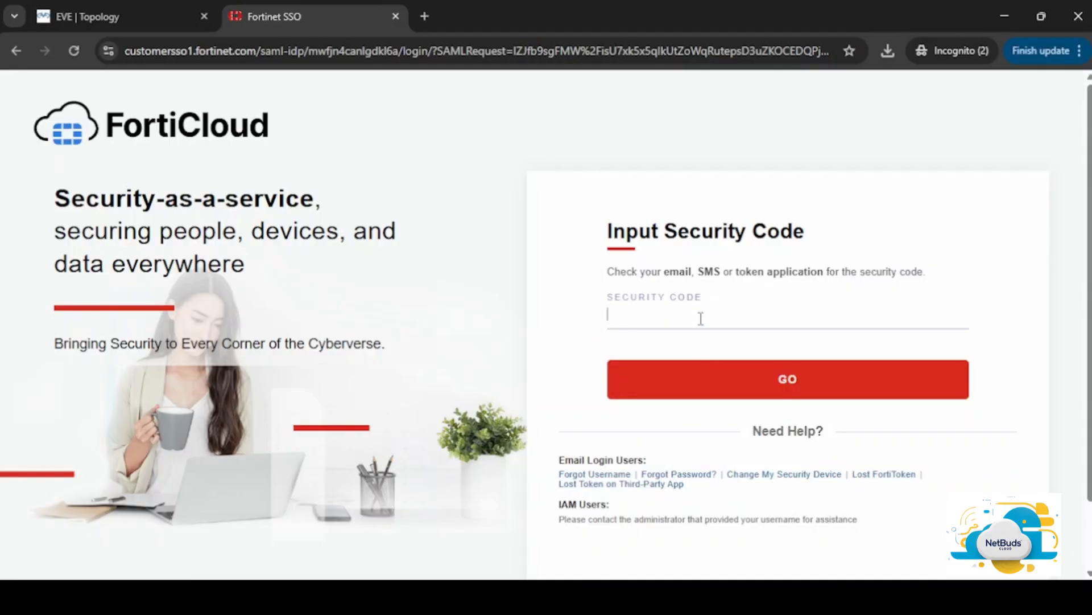
{"action": "key", "text": "alt+Tab"}
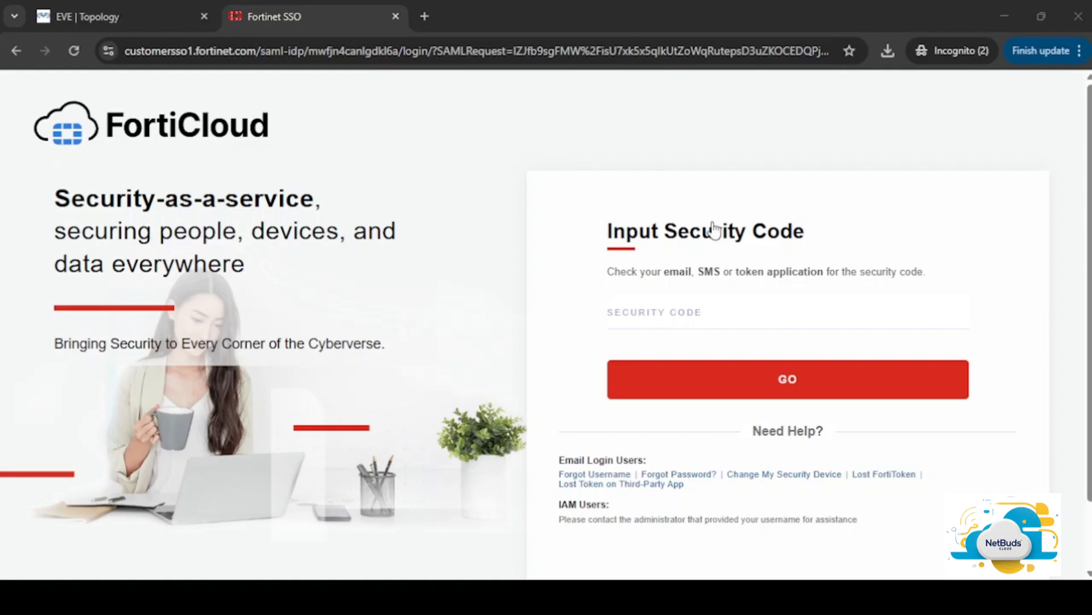
{"action": "key", "text": "alt+Tab"}
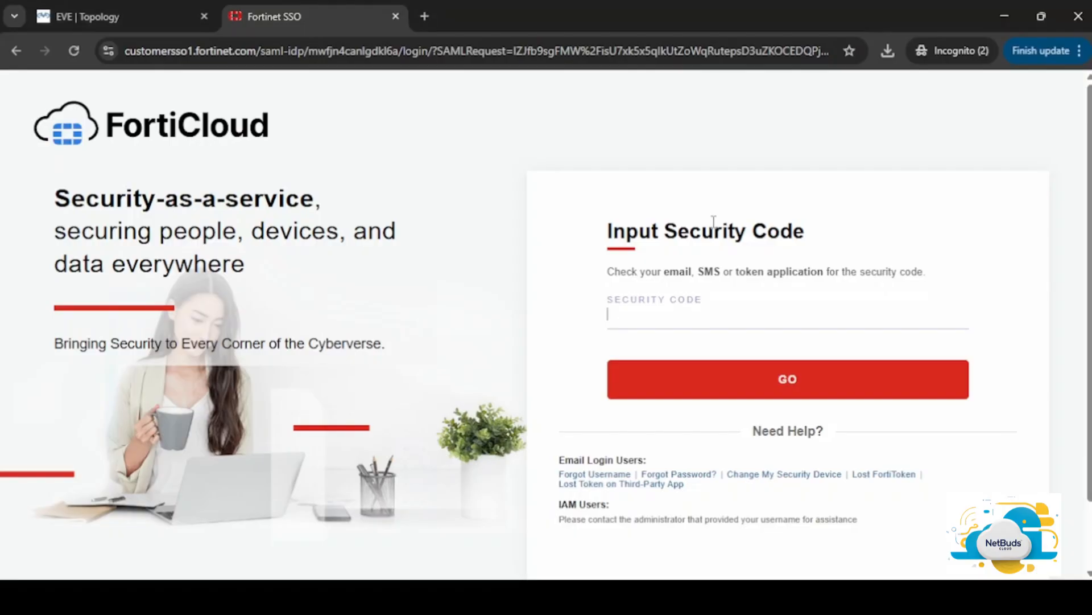
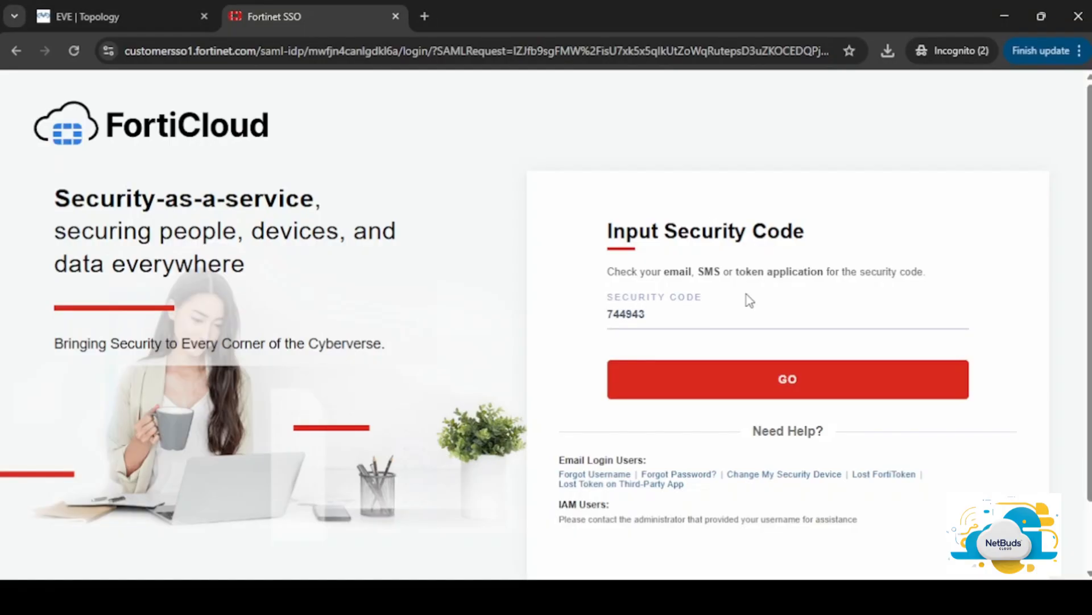
{"action": "left_click", "coordinate": [808, 387]}
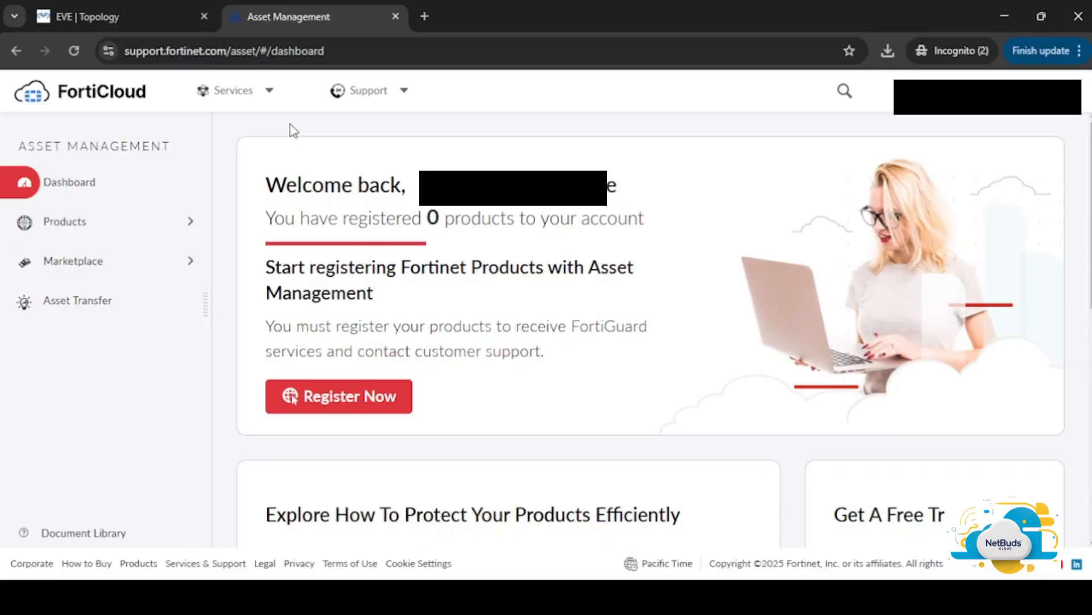
Open the VM Images downloads page from FortiCloud's Services and Support menus.
{"action": "left_click", "coordinate": [246, 98]}
{"action": "mouse_move", "coordinate": [383, 101]}
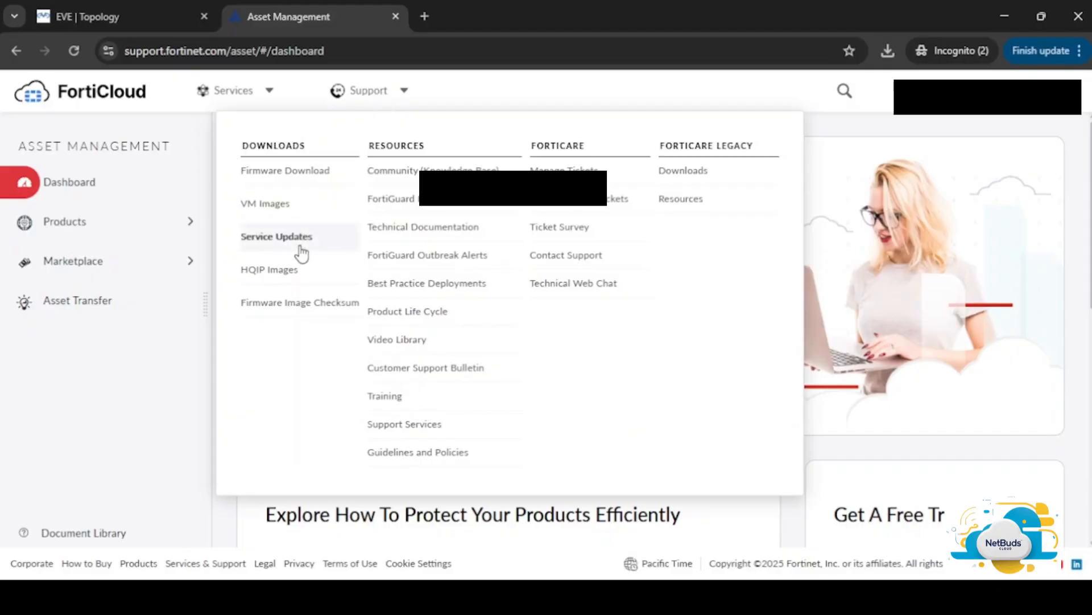
{"action": "left_click", "coordinate": [277, 205]}
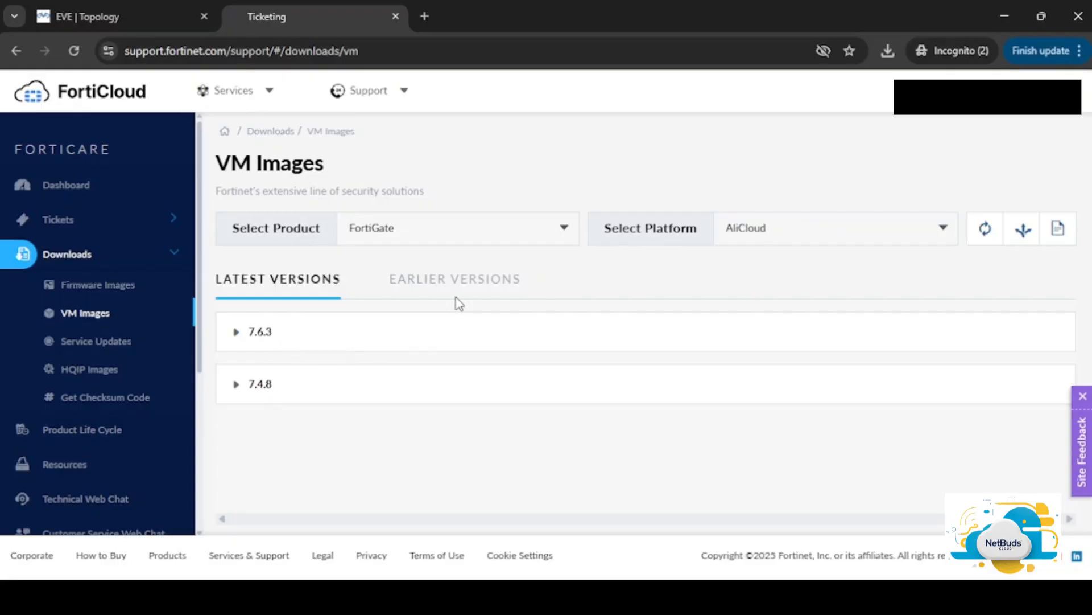
Browse the EARLIER VERSIONS of FortiGate VM images, then go back to the FortiGate-LAB-01 topology.
{"action": "left_click", "coordinate": [490, 293]}
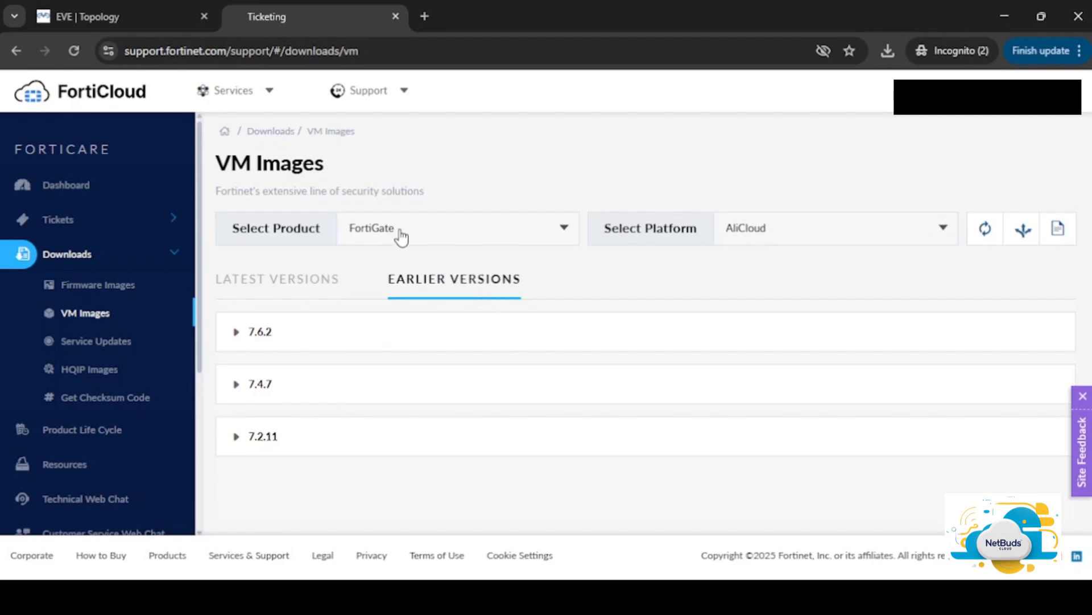
{"action": "left_click", "coordinate": [130, 17]}
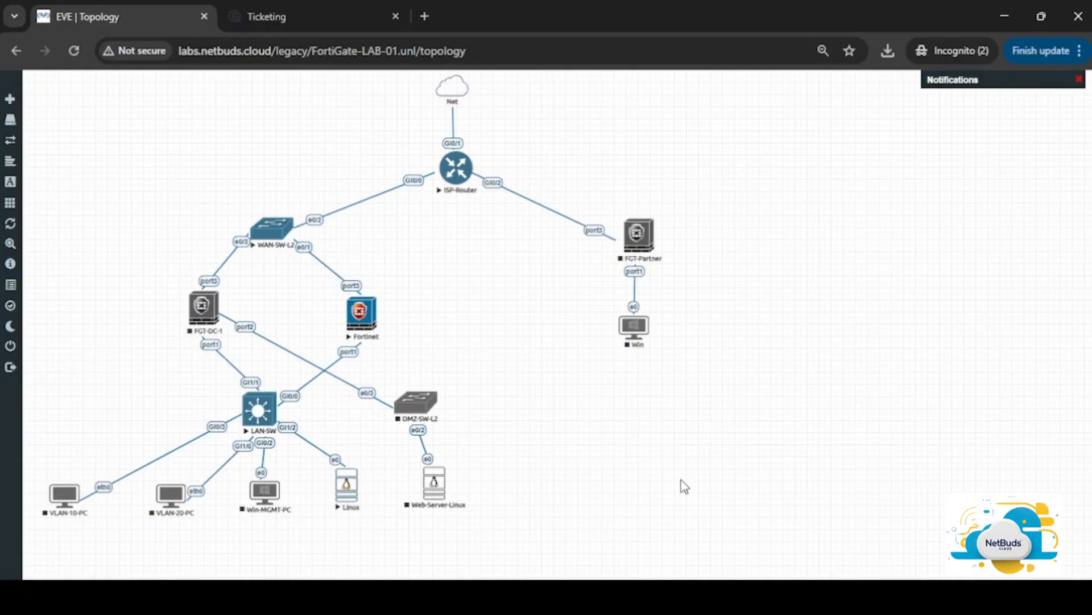
Switch to the lab desktop console where Firefox shows the FortiGate login page.
{"action": "key", "text": "alt+Tab"}
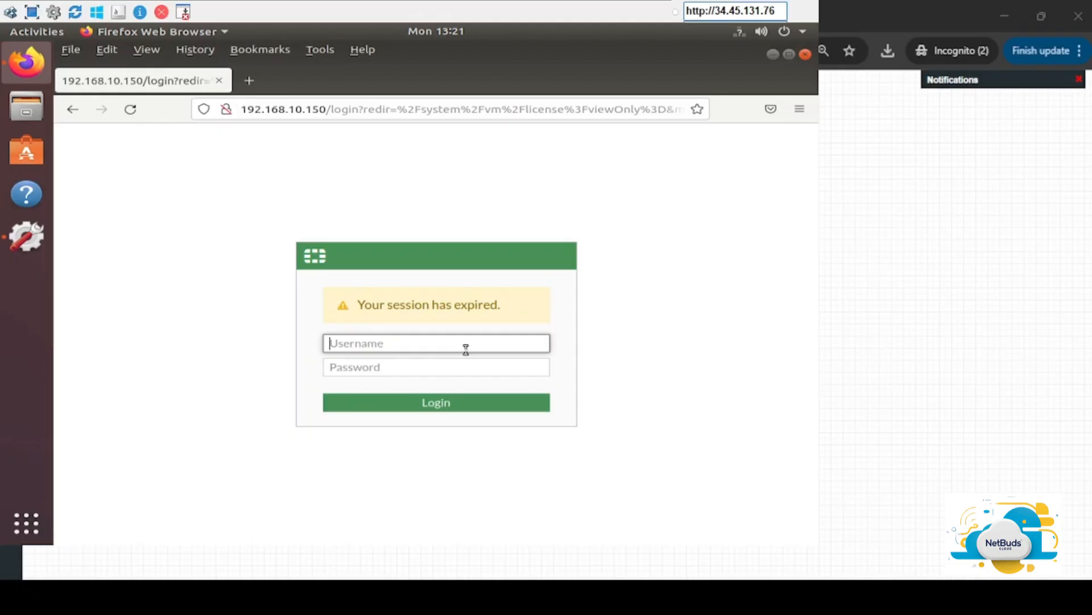
Log into the FortiGate web GUI as admin with the account password, without saving it in Firefox.
{"action": "type", "text": "admin"}
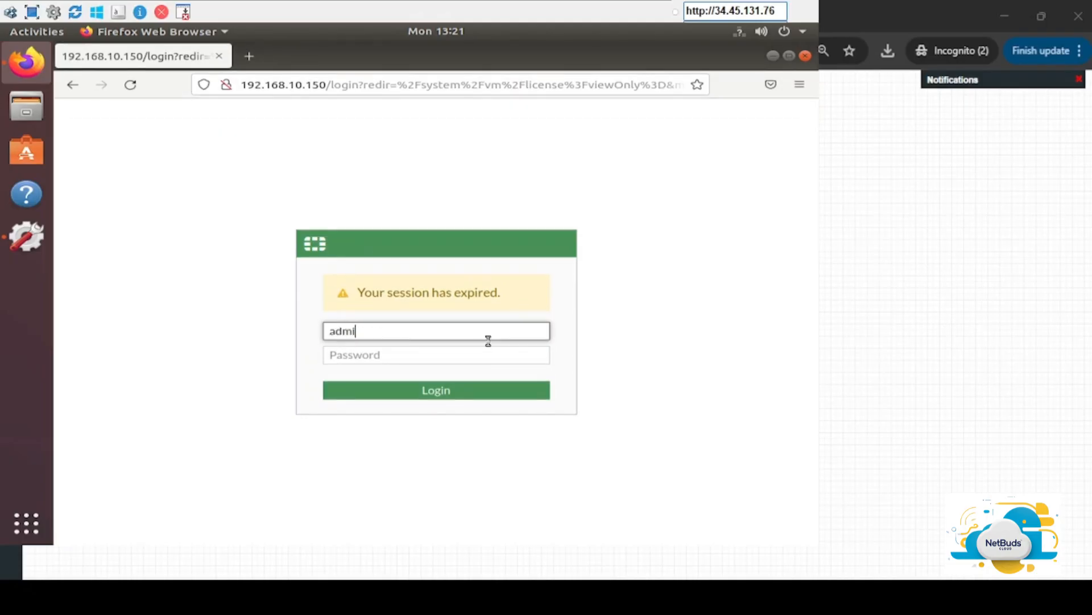
{"action": "key", "text": "Tab"}
{"action": "type", "text": "*******"}
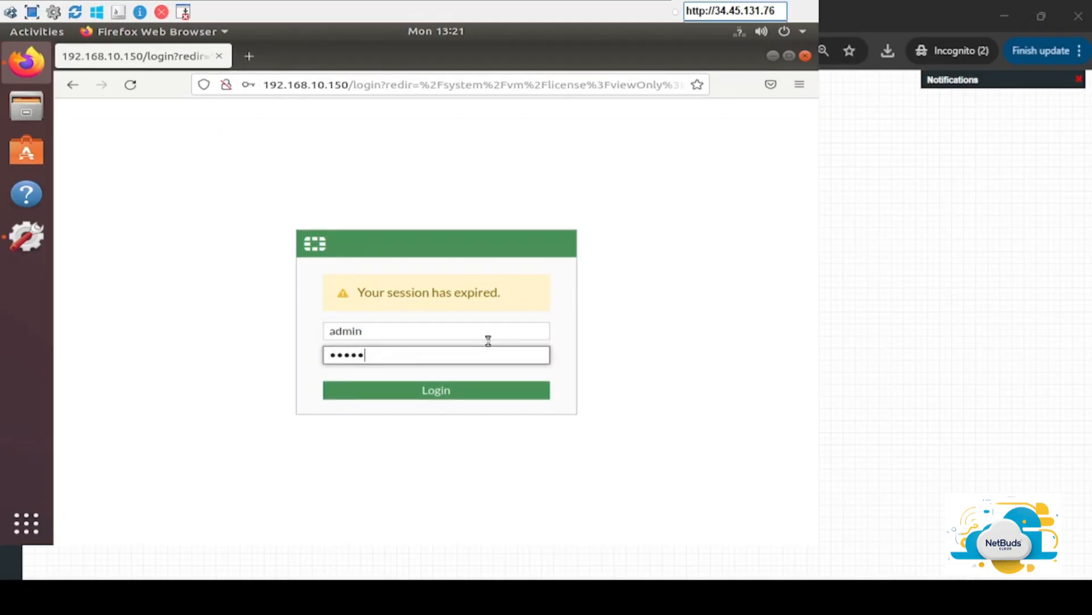
{"action": "type", "text": "**"}
{"action": "key", "text": "Return"}
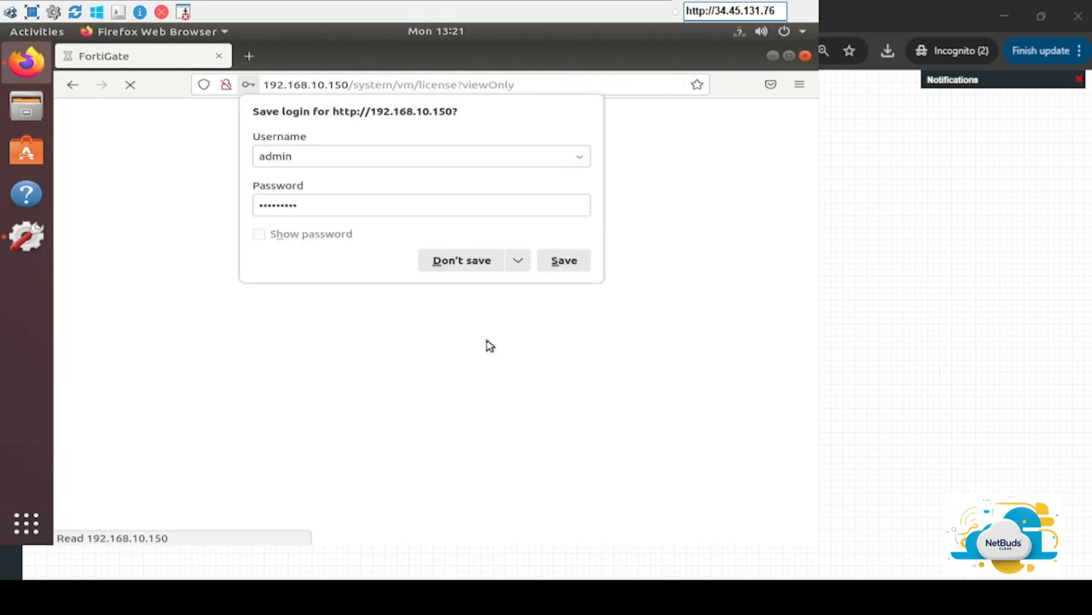
{"action": "left_click", "coordinate": [462, 260]}
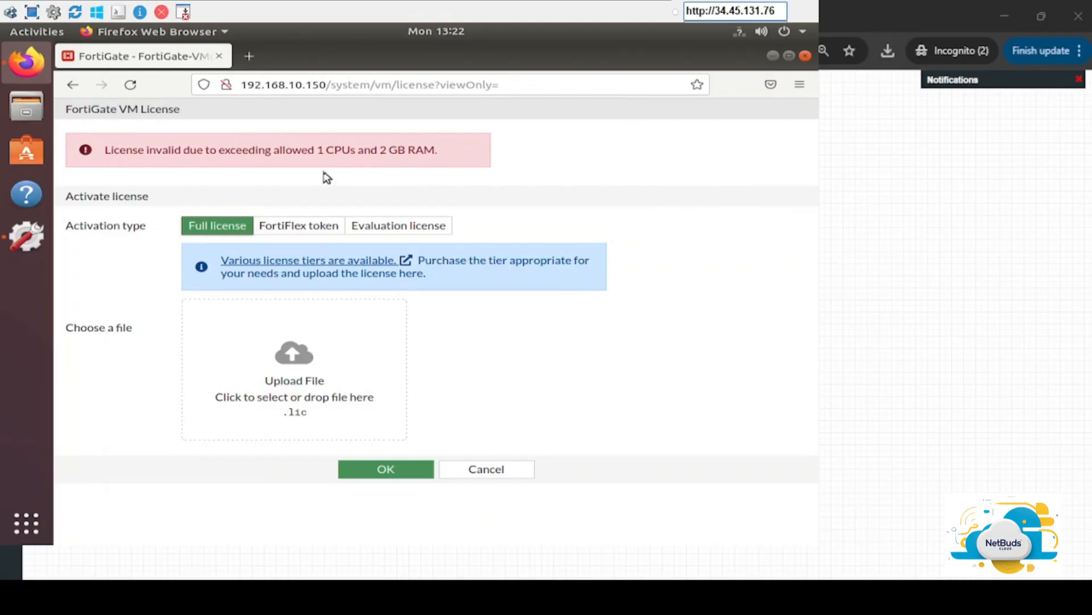
Activate an Evaluation license using the FortiCare account e-mail and password, and confirm the reboot.
{"action": "left_click", "coordinate": [393, 229]}
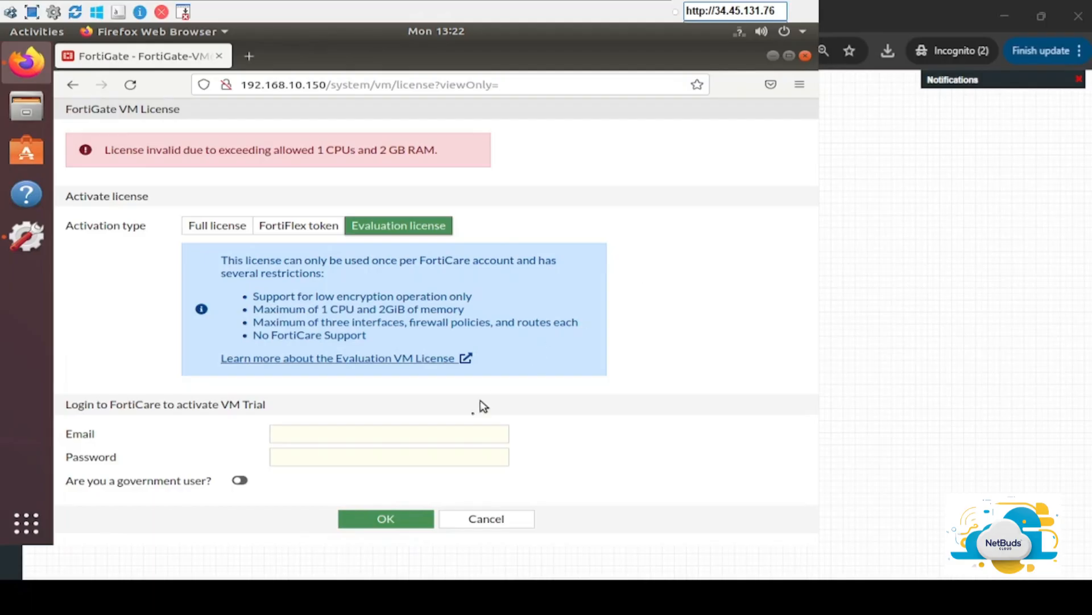
{"action": "left_click", "coordinate": [433, 433]}
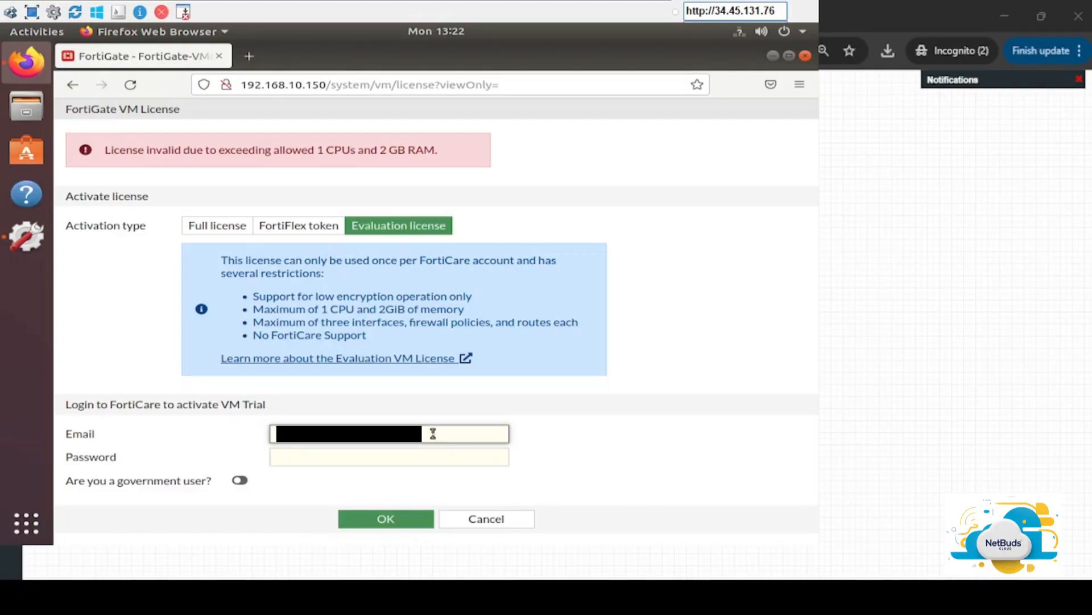
{"action": "type", "text": "n"}
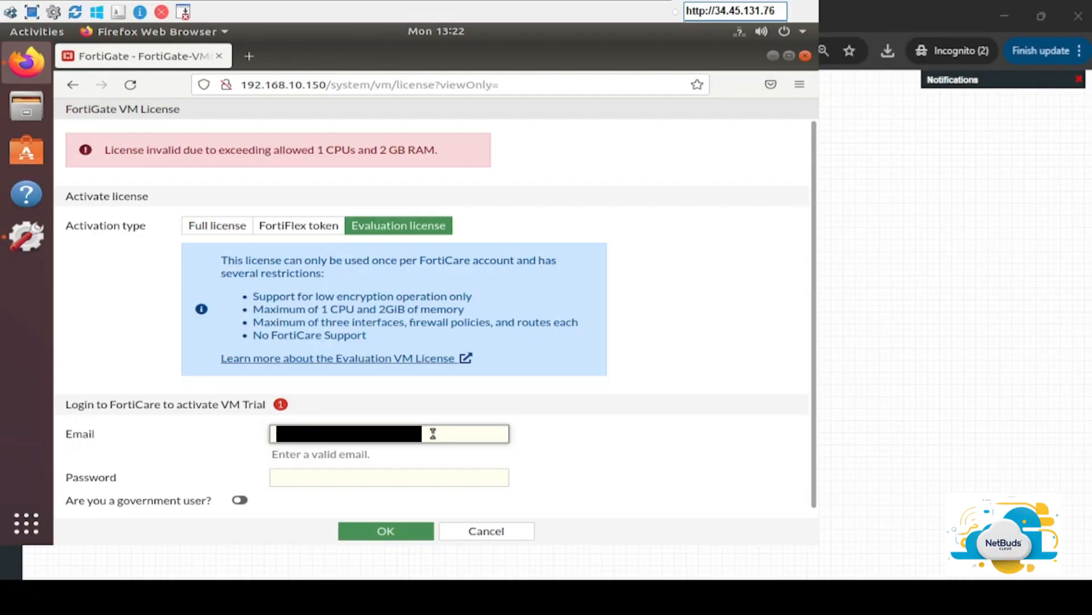
{"action": "type", "text": "com"}
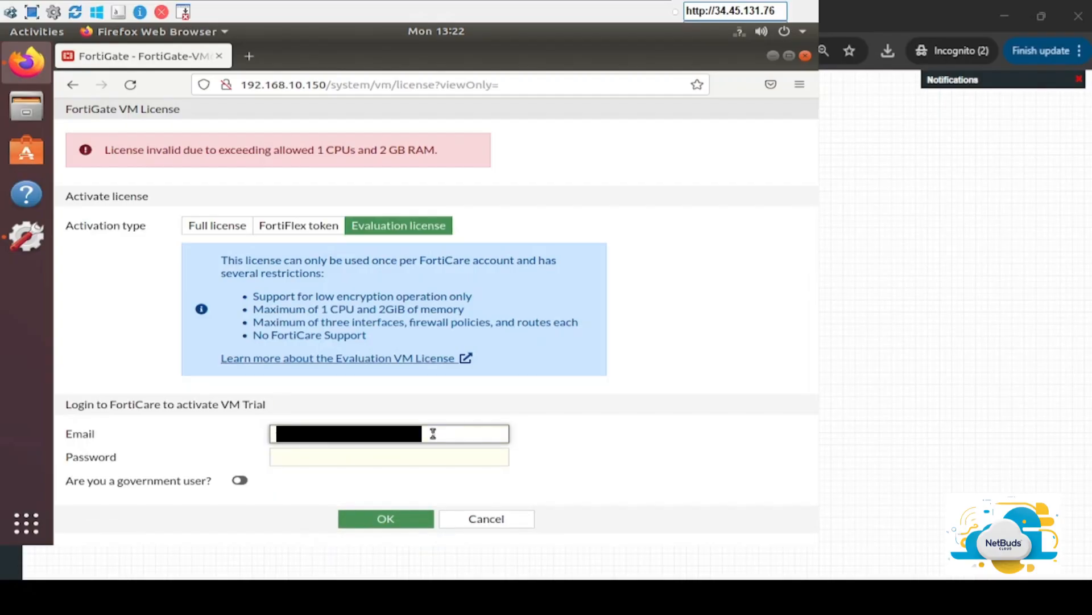
{"action": "key", "text": "Tab"}
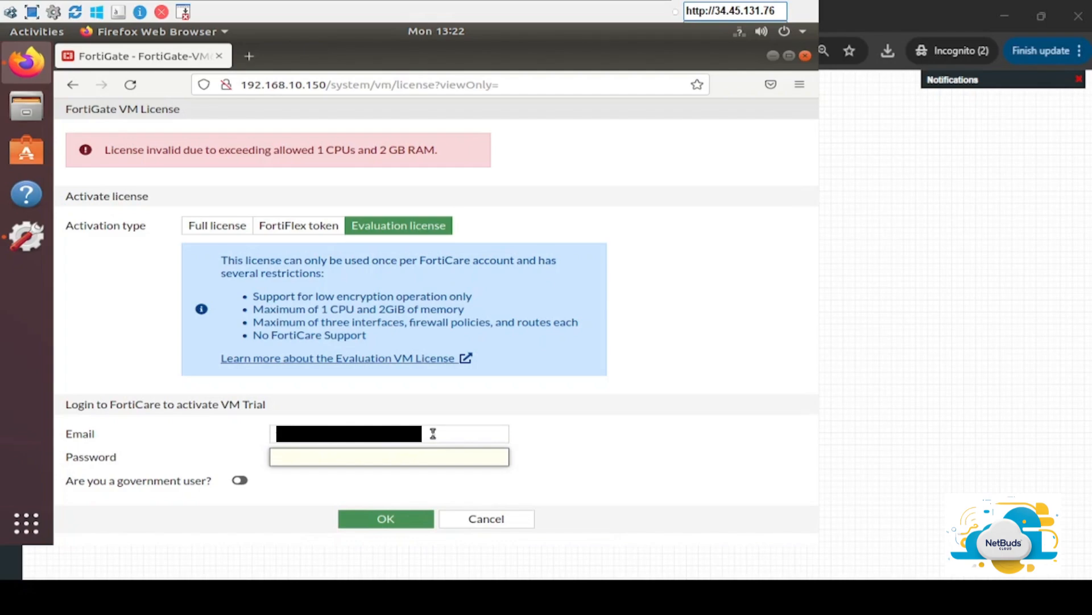
{"action": "type", "text": "******"}
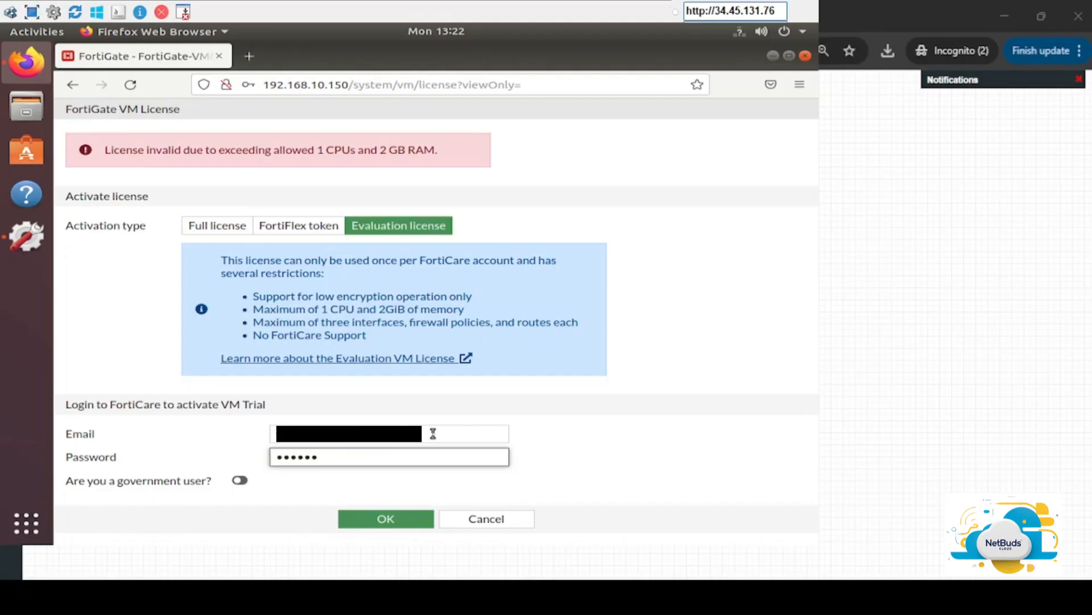
{"action": "type", "text": "*****"}
{"action": "left_click", "coordinate": [410, 527]}
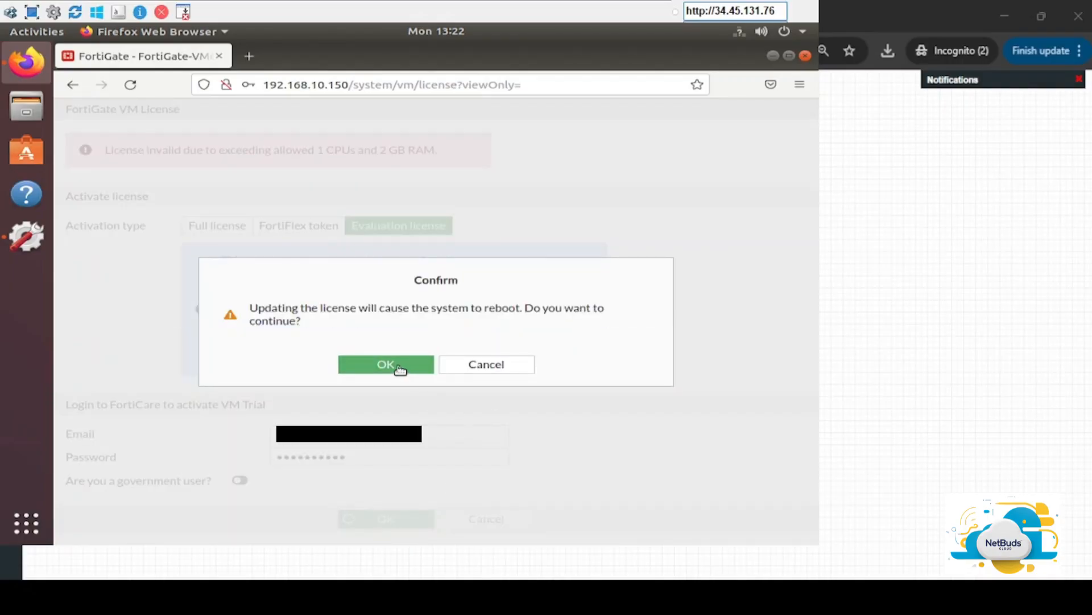
{"action": "left_click", "coordinate": [403, 371]}
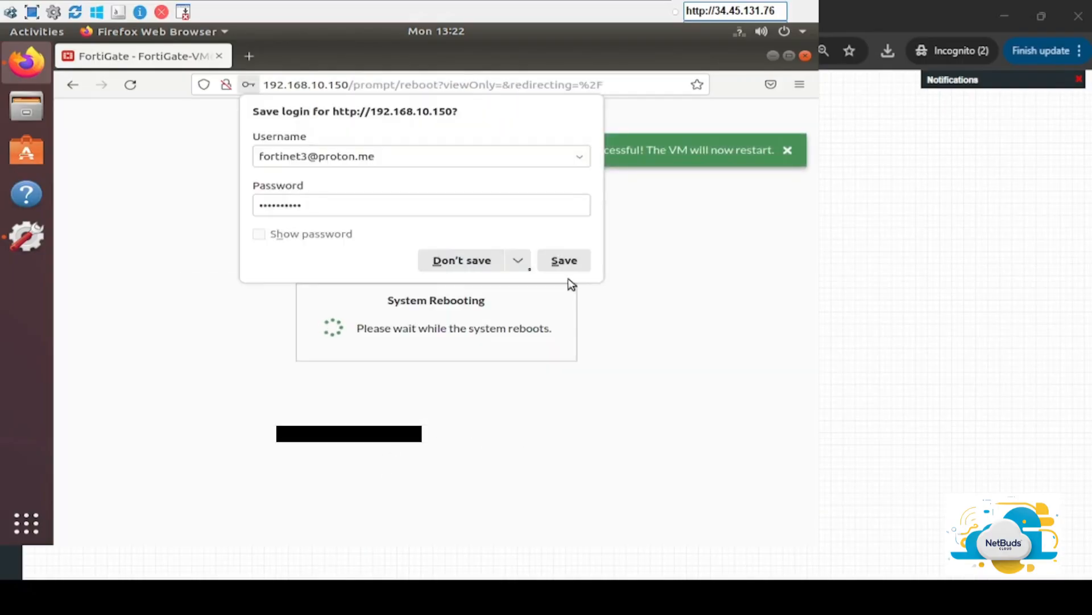
Decline saving the FortiCare login and wait on the System Rebooting page for the login form.
{"action": "left_click", "coordinate": [483, 263]}
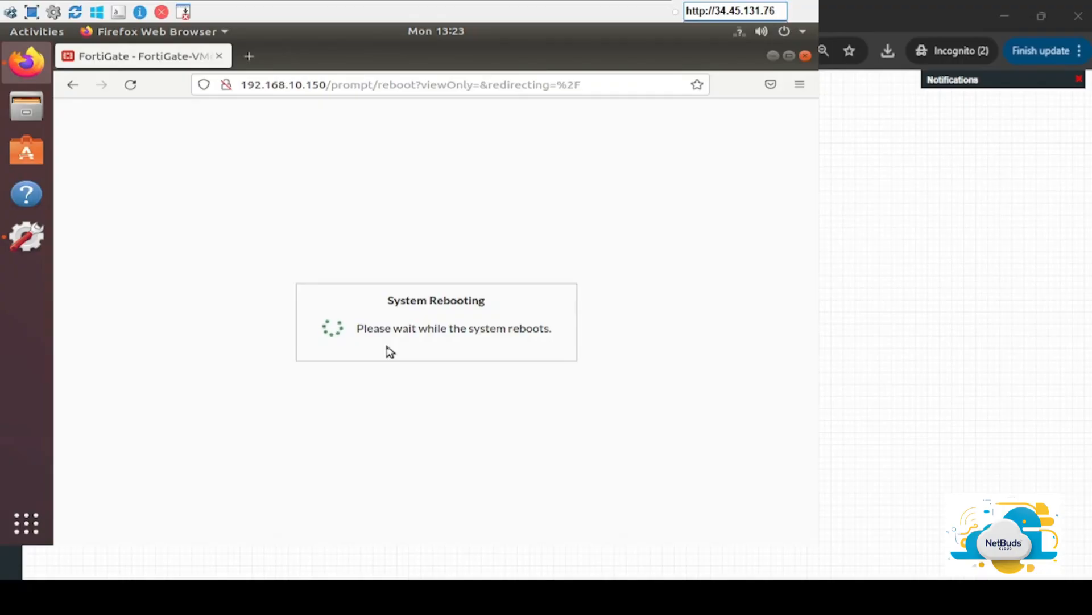
{"action": "key", "text": "alt"}
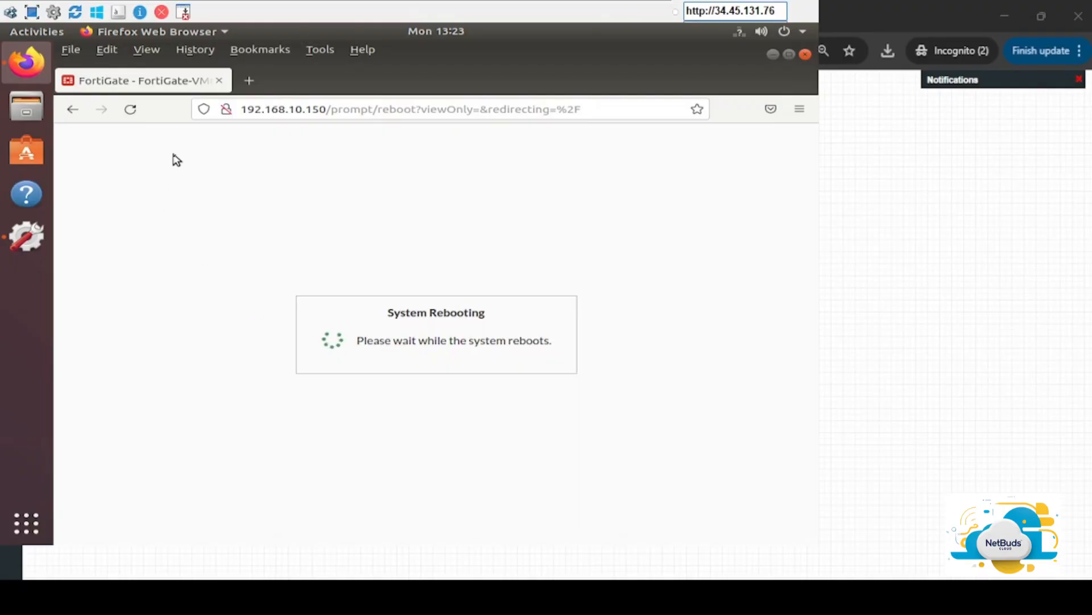
{"action": "left_click", "coordinate": [133, 114]}
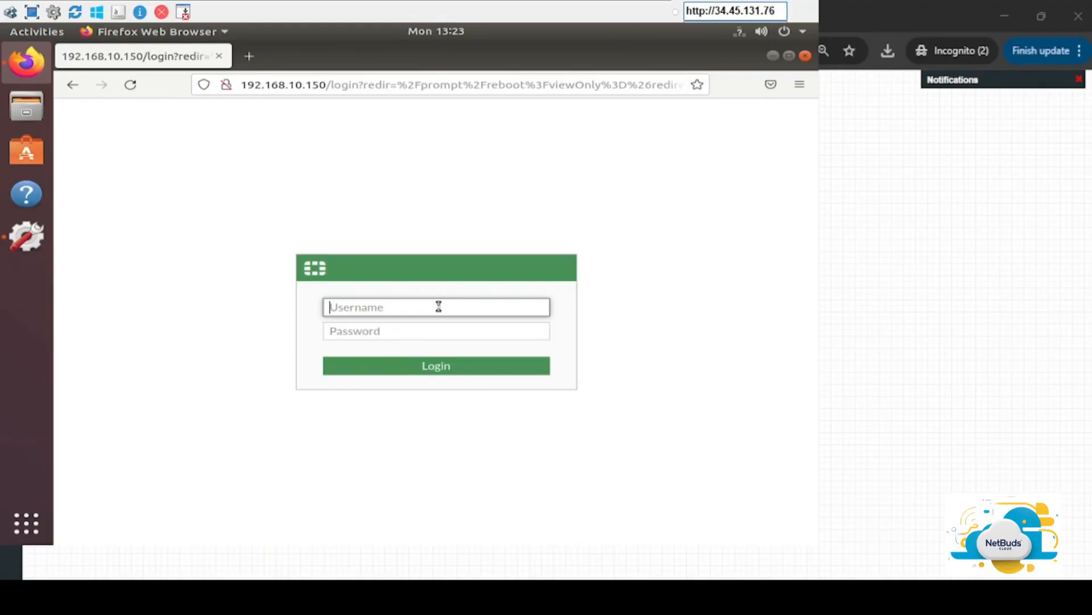
Sign in again as admin with the password after the reboot, declining Firefox's save prompt.
{"action": "type", "text": "admin"}
{"action": "key", "text": "Tab"}
{"action": "type", "text": "•••"}
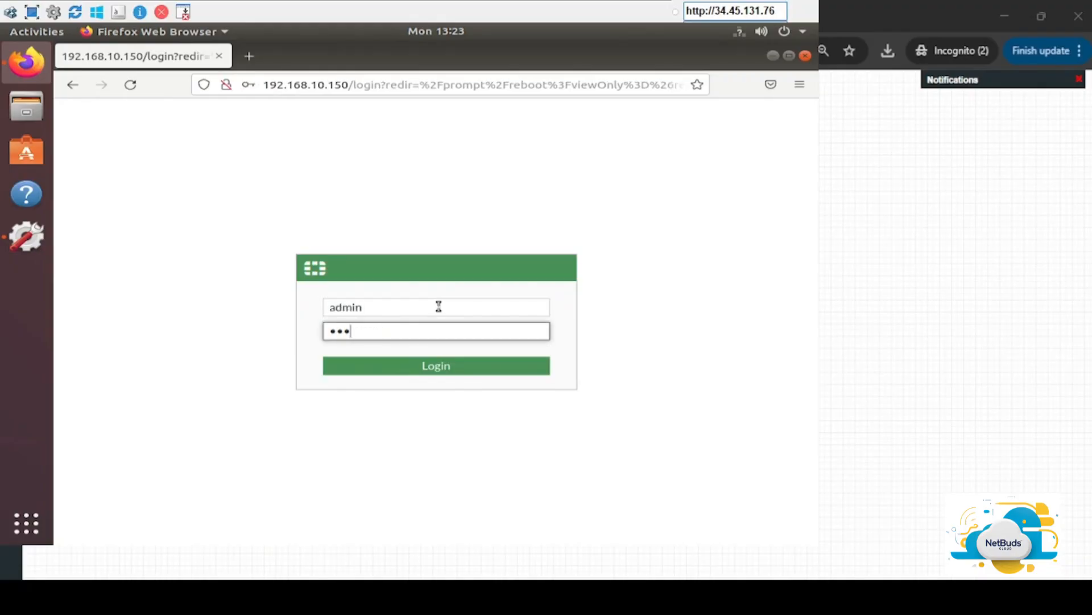
{"action": "type", "text": "•••••••"}
{"action": "key", "text": "Return"}
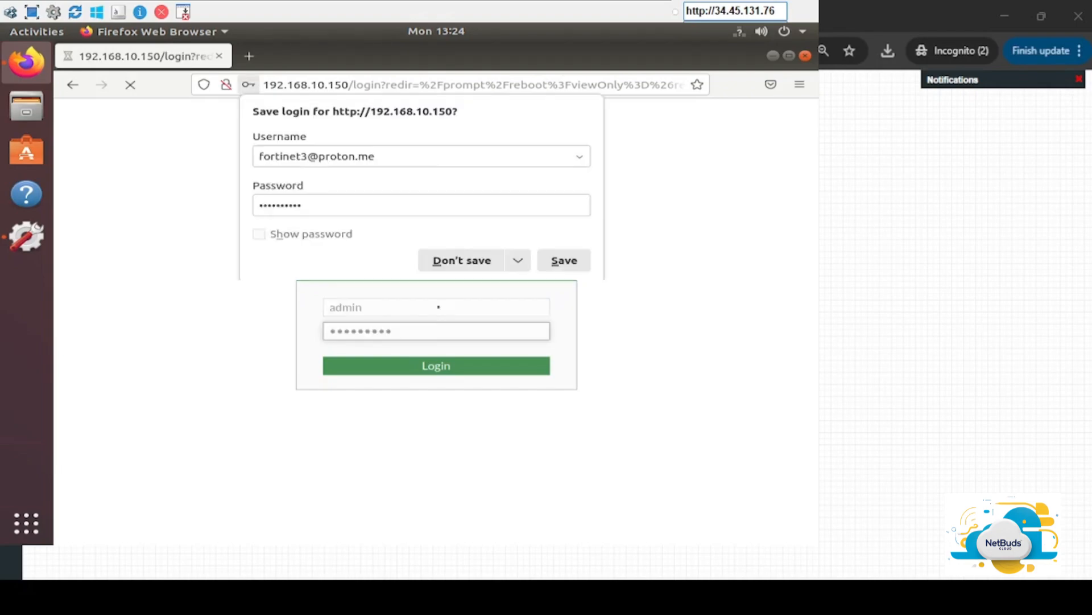
{"action": "left_click", "coordinate": [484, 263]}
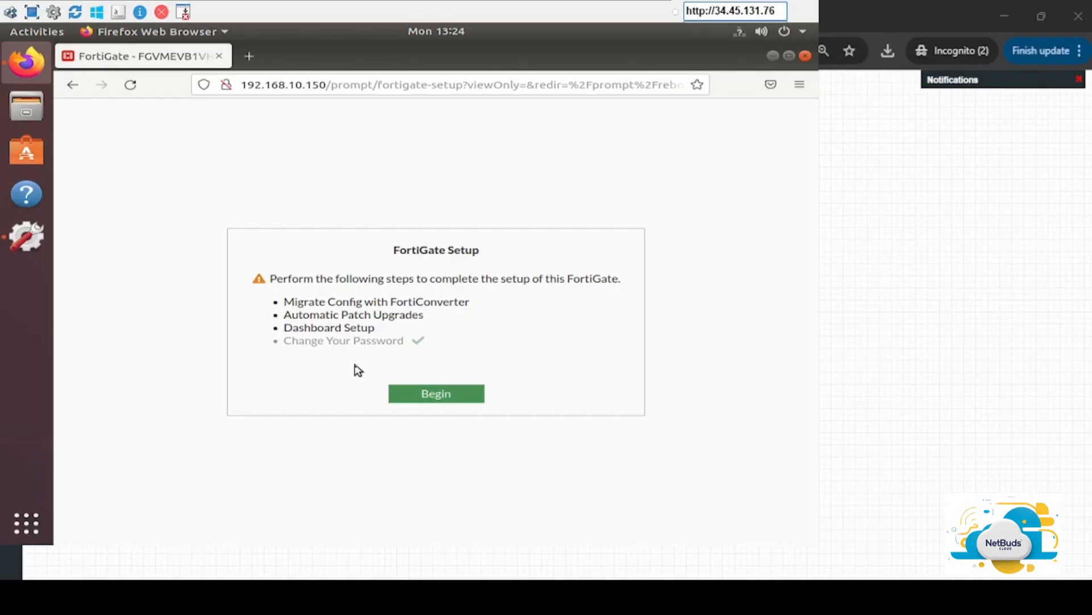
Run the setup wizard, skipping FortiConverter and Dashboard Setup but acknowledging automatic patch upgrades.
{"action": "left_click", "coordinate": [443, 402]}
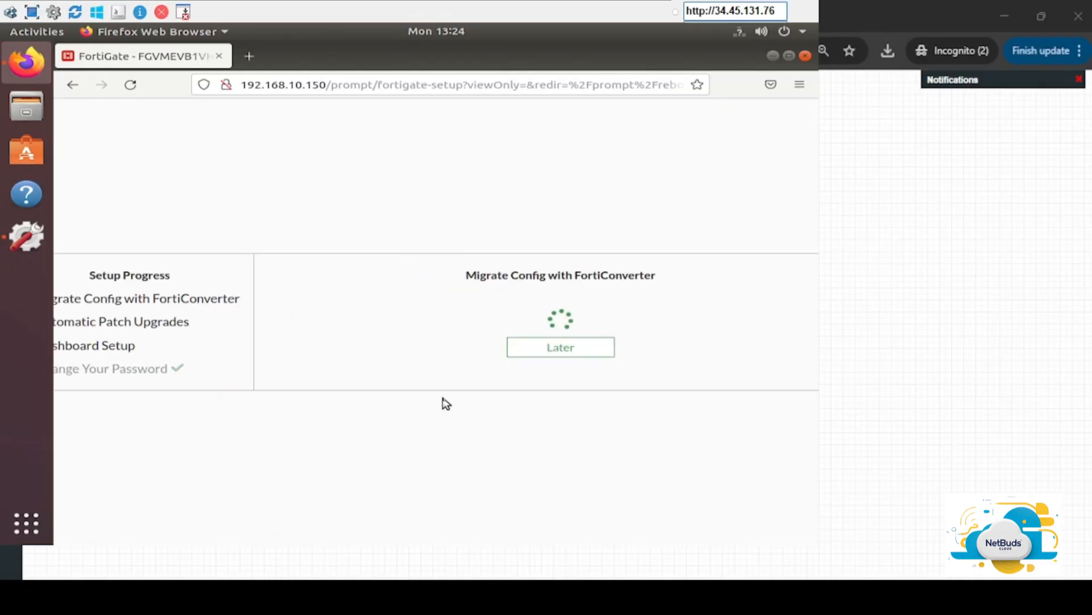
{"action": "left_click", "coordinate": [588, 356]}
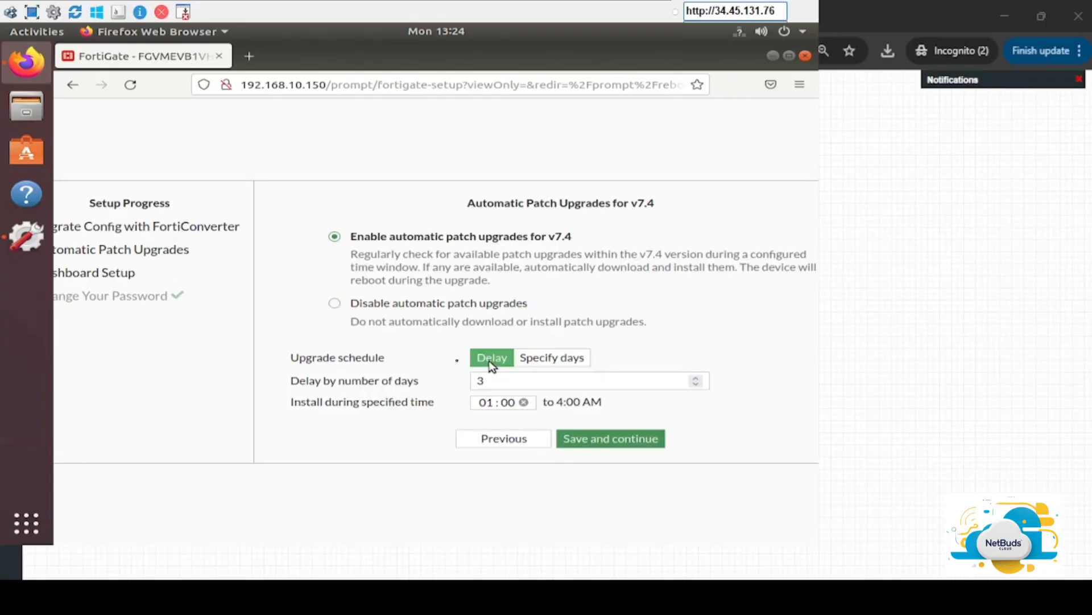
{"action": "left_click", "coordinate": [605, 445]}
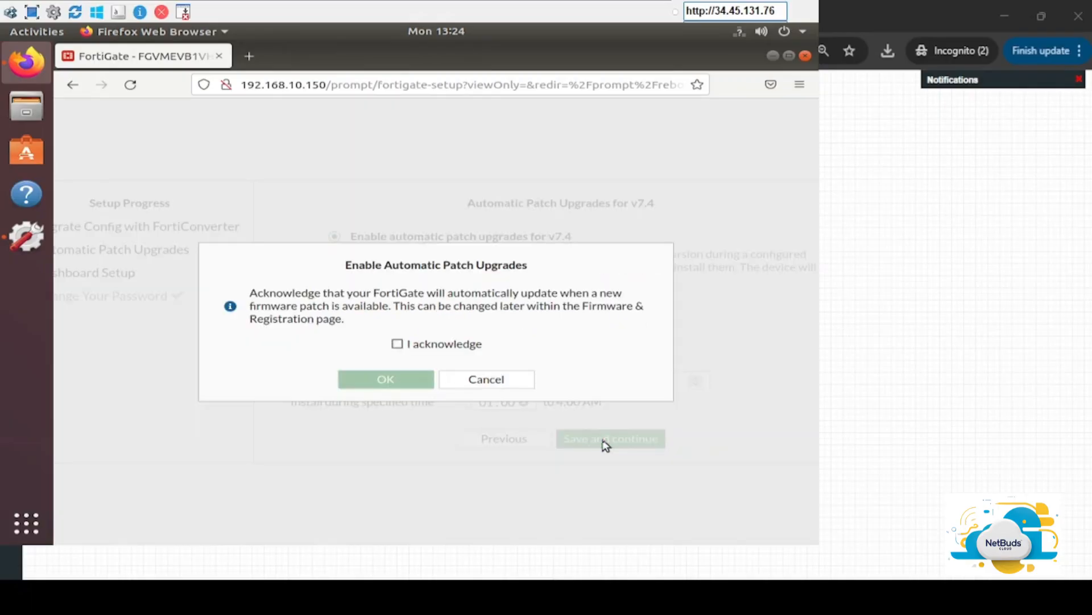
{"action": "left_click", "coordinate": [398, 344]}
{"action": "left_click", "coordinate": [404, 381]}
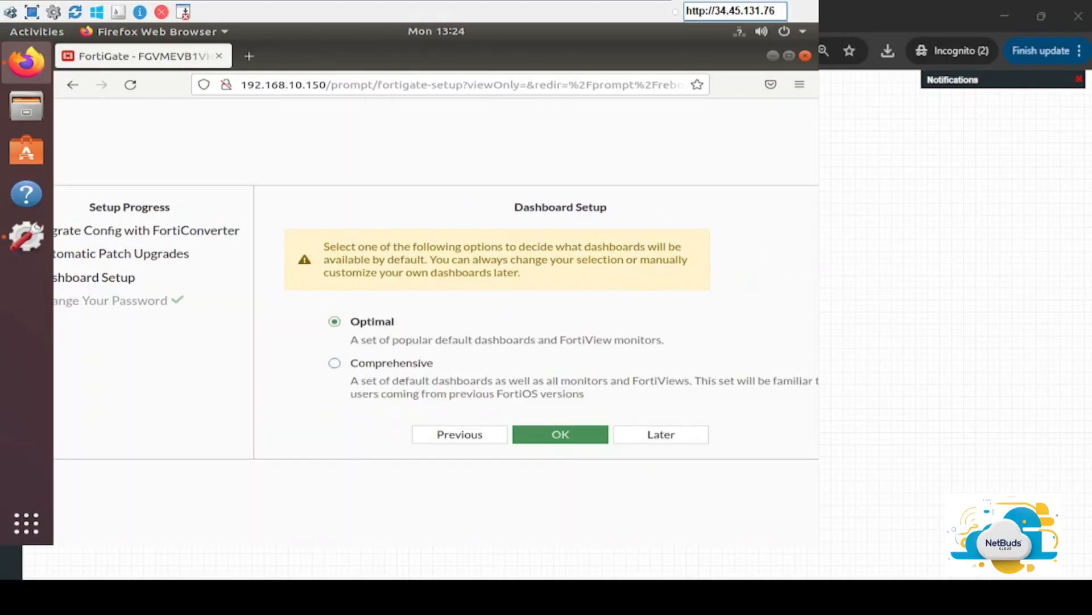
{"action": "left_click", "coordinate": [662, 436]}
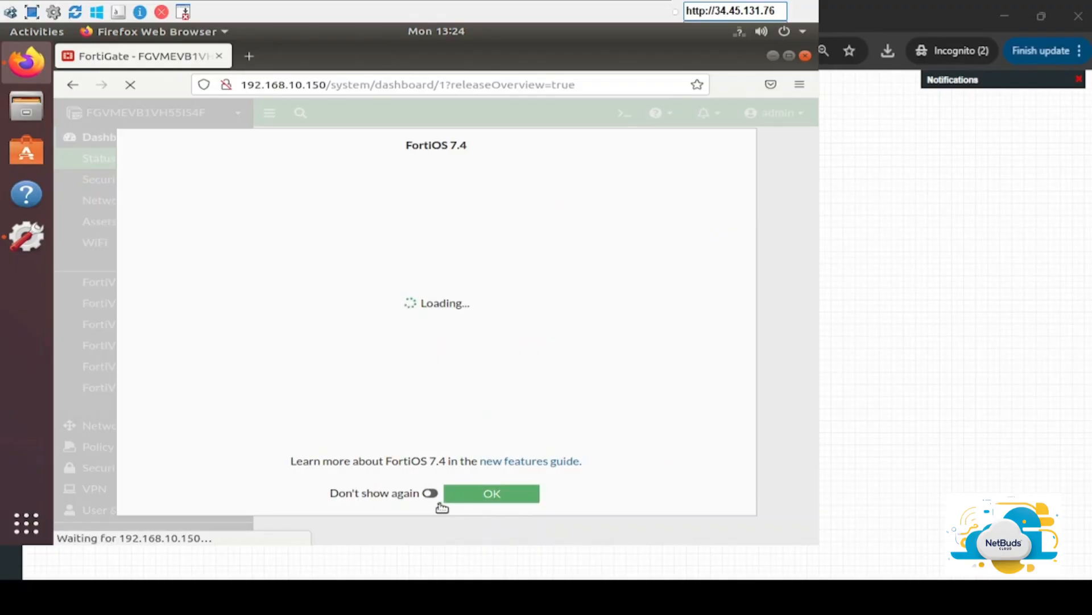
Set the FortiOS 7.4 overview to Don't show again and close the new firmware version banner.
{"action": "left_click", "coordinate": [430, 494]}
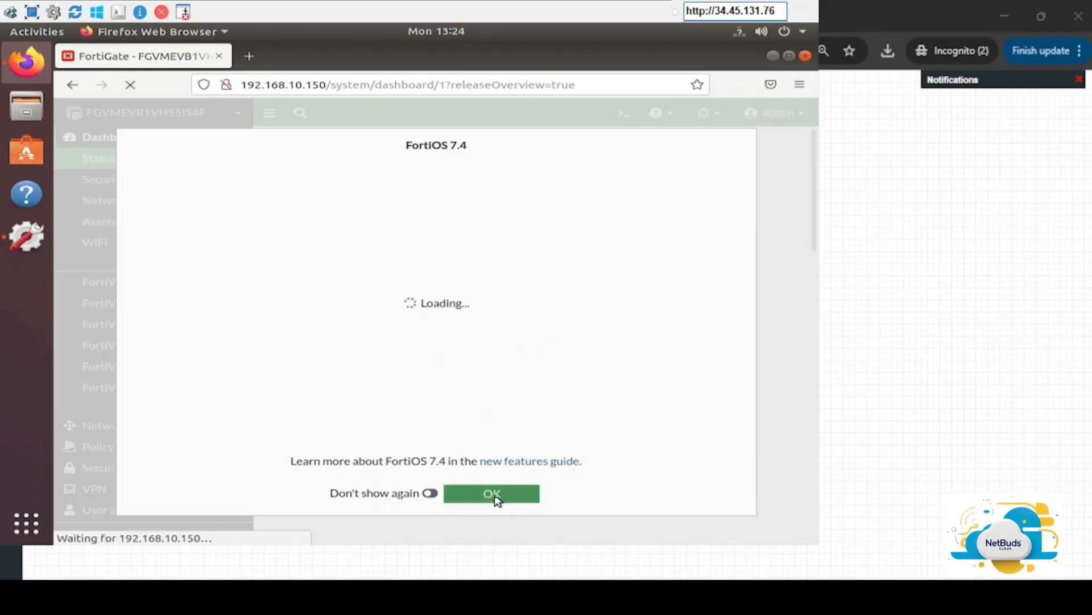
{"action": "left_click", "coordinate": [482, 497]}
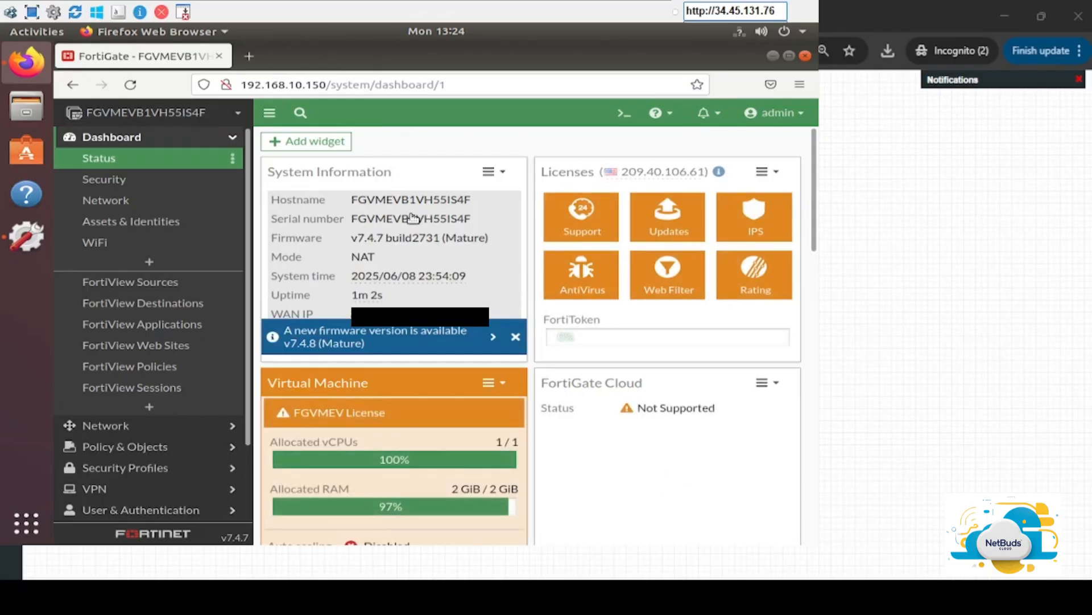
{"action": "mouse_move", "coordinate": [424, 292]}
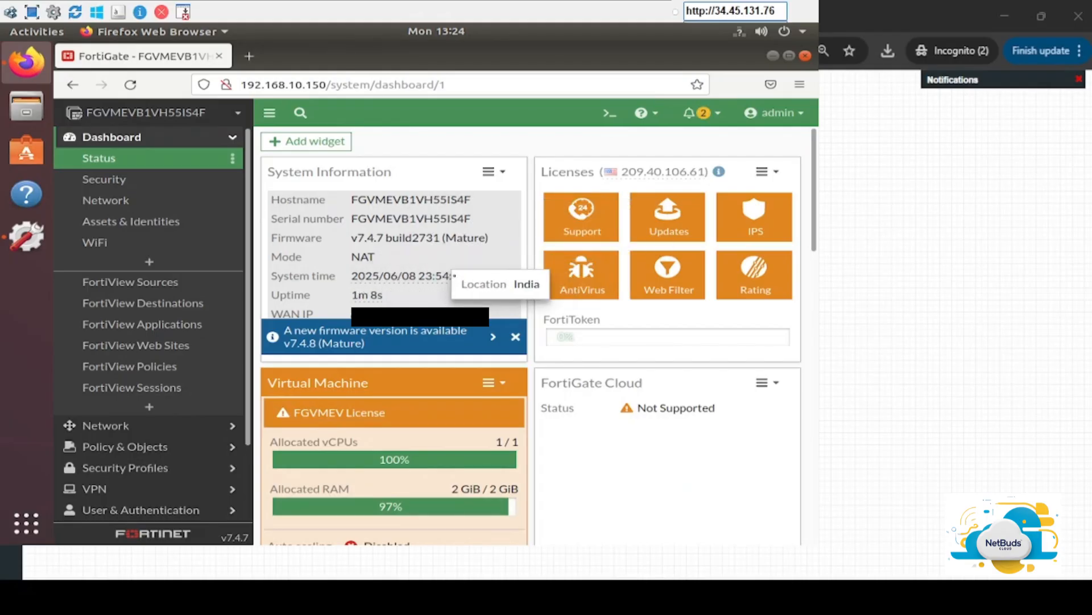
{"action": "left_click", "coordinate": [515, 336]}
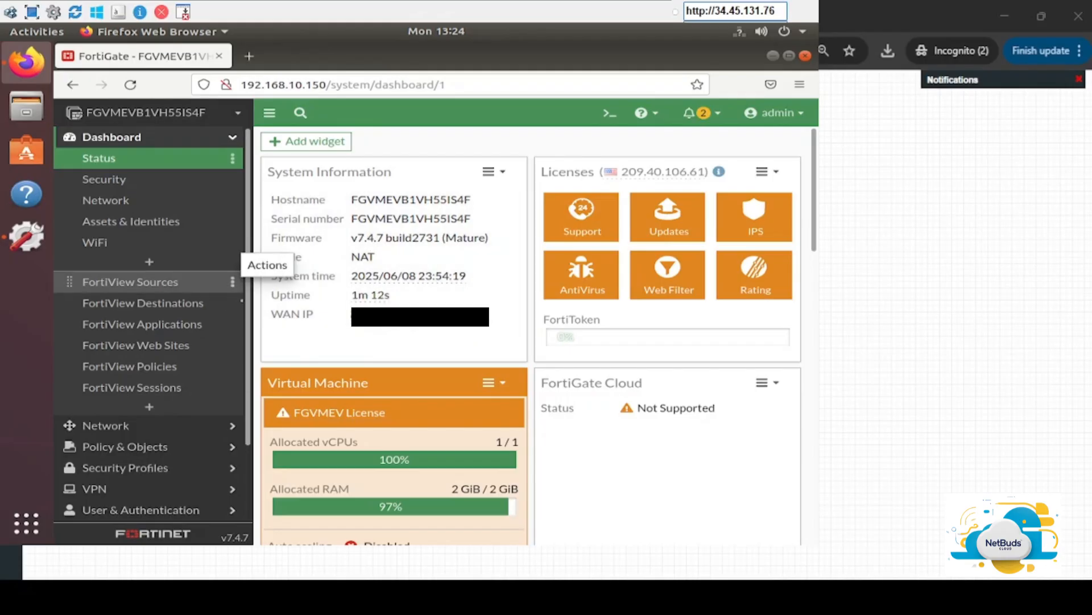
{"action": "scroll", "coordinate": [210, 331], "scroll_direction": "down", "scroll_amount": 2}
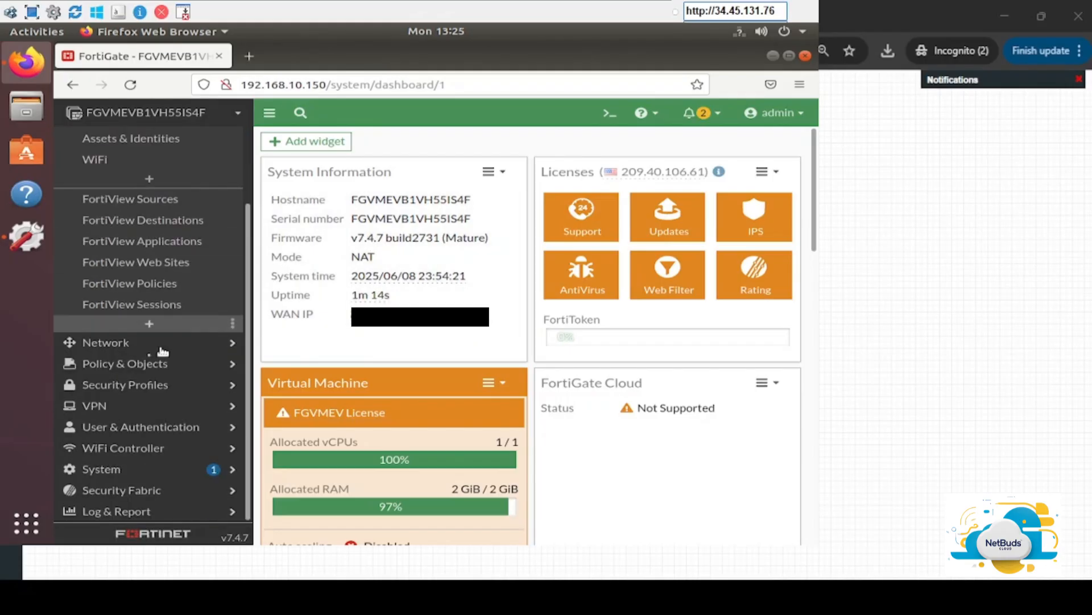
Check the Online and Registered status under System > Firmware & Registration, then return to EVE-NG.
{"action": "left_click", "coordinate": [119, 470]}
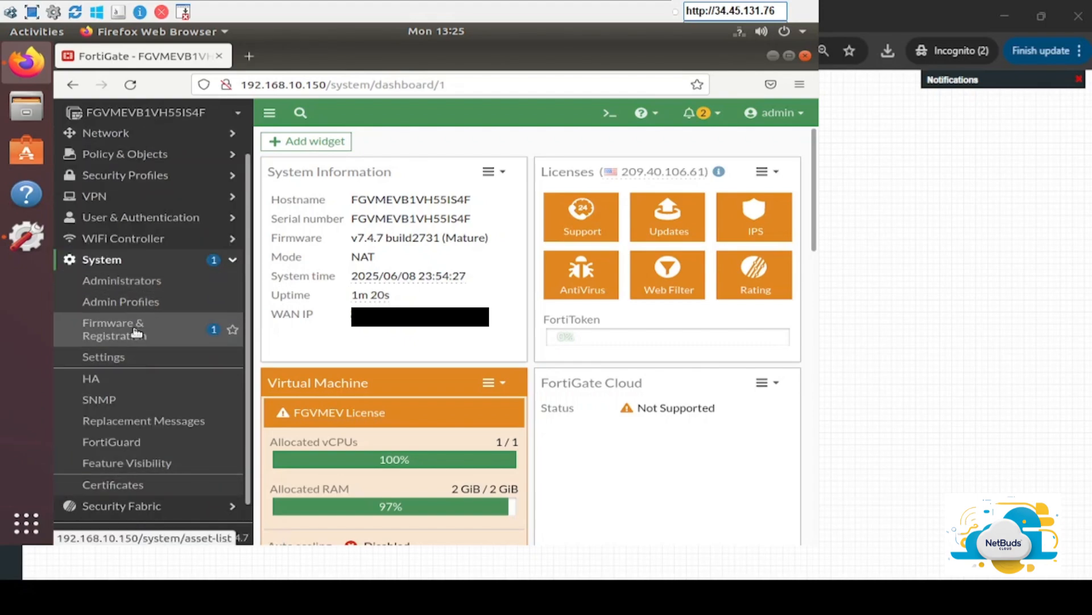
{"action": "left_click", "coordinate": [136, 332]}
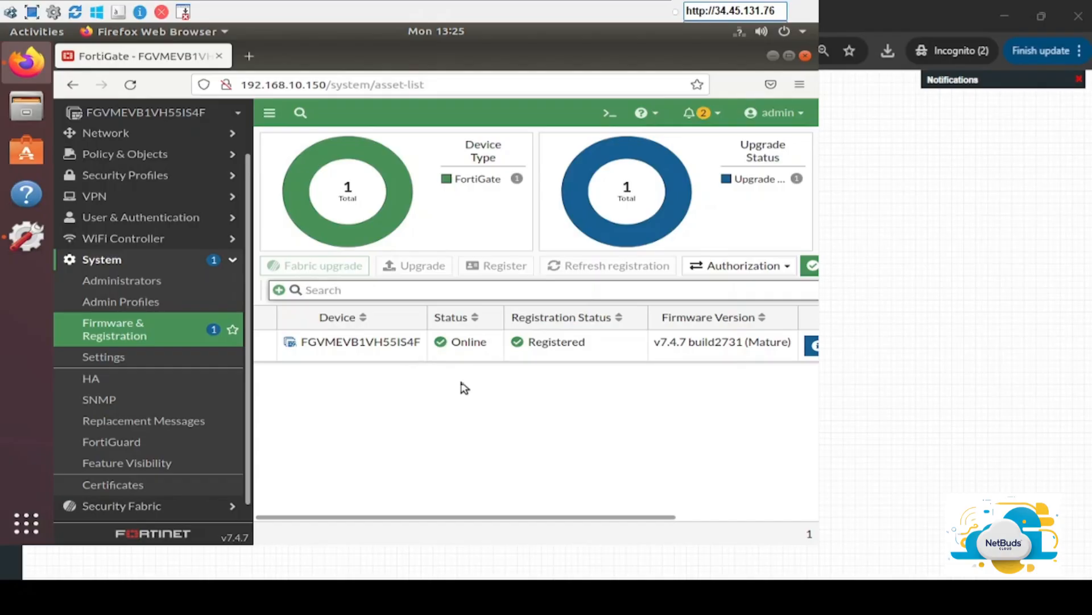
{"action": "key", "text": "alt"}
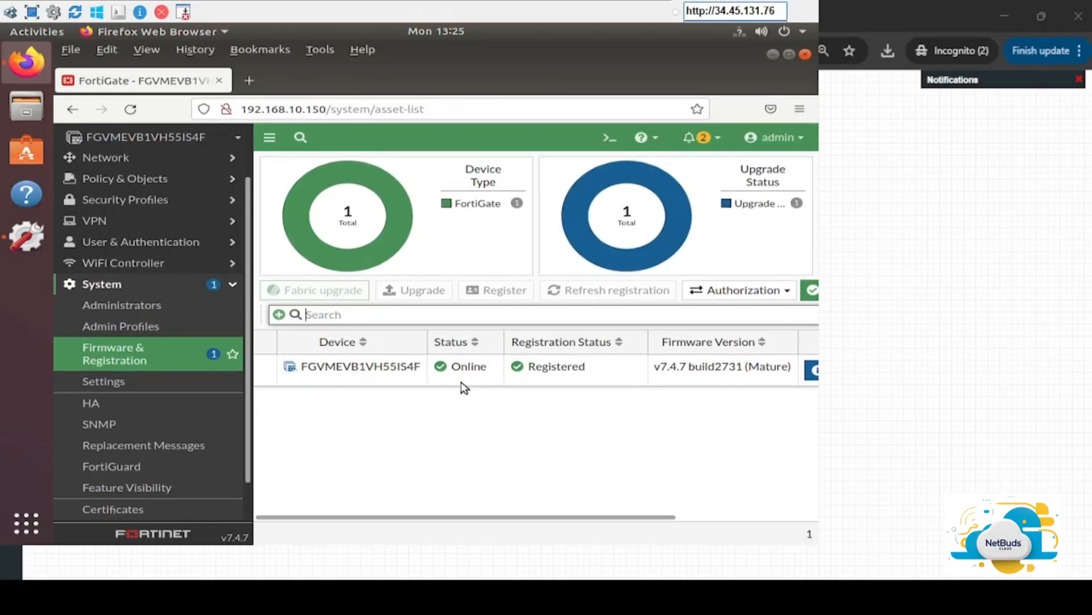
{"action": "key", "text": "alt+Tab"}
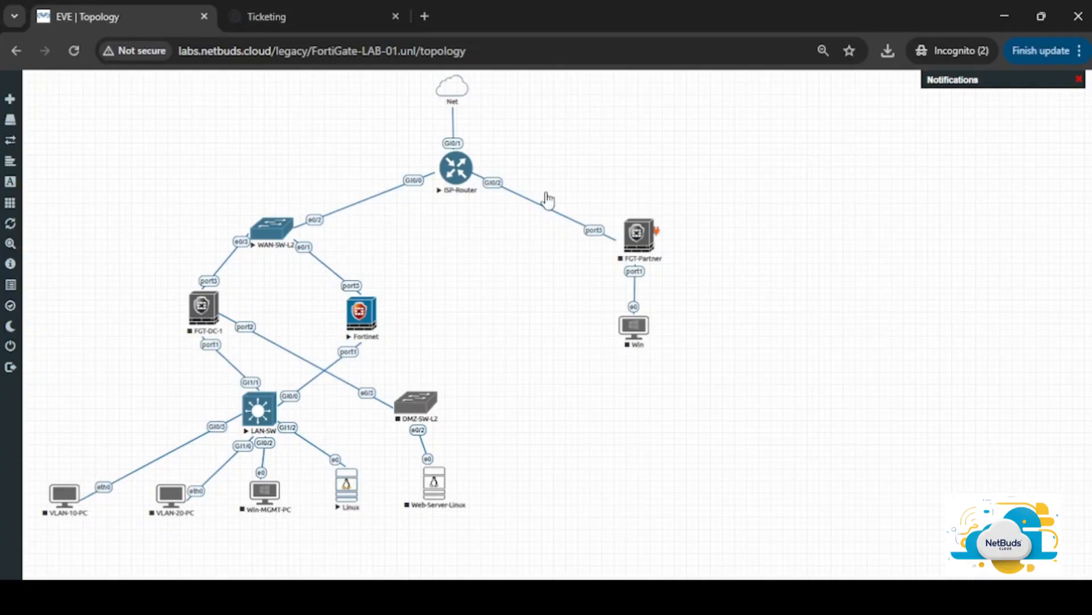
Reload the FortiCloud support page and open Asset Management's Product List showing the FortiGate VM Trial.
{"action": "left_click", "coordinate": [326, 22]}
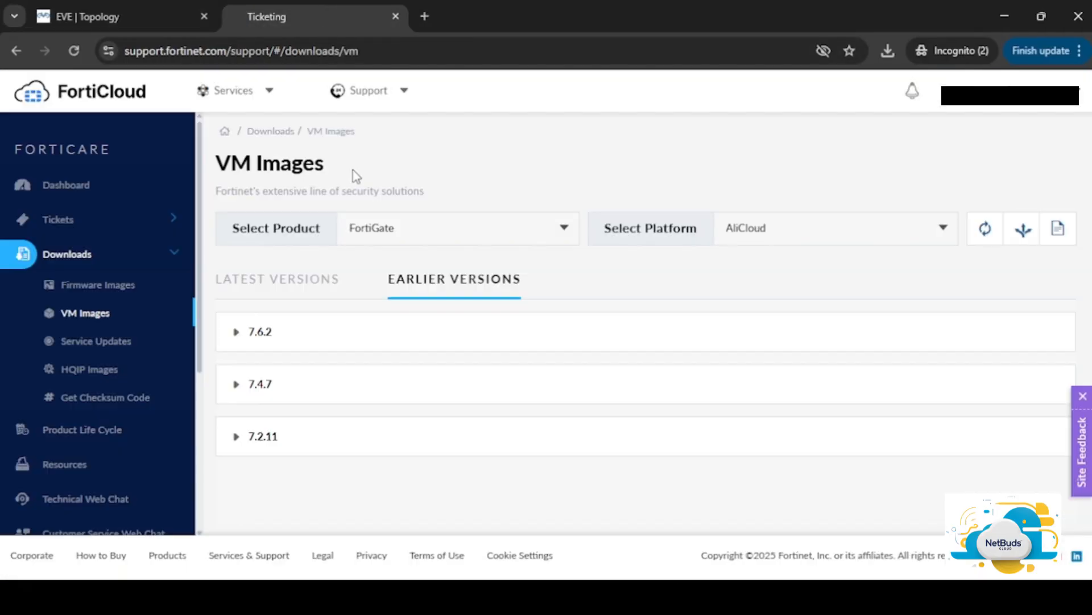
{"action": "left_click", "coordinate": [75, 49]}
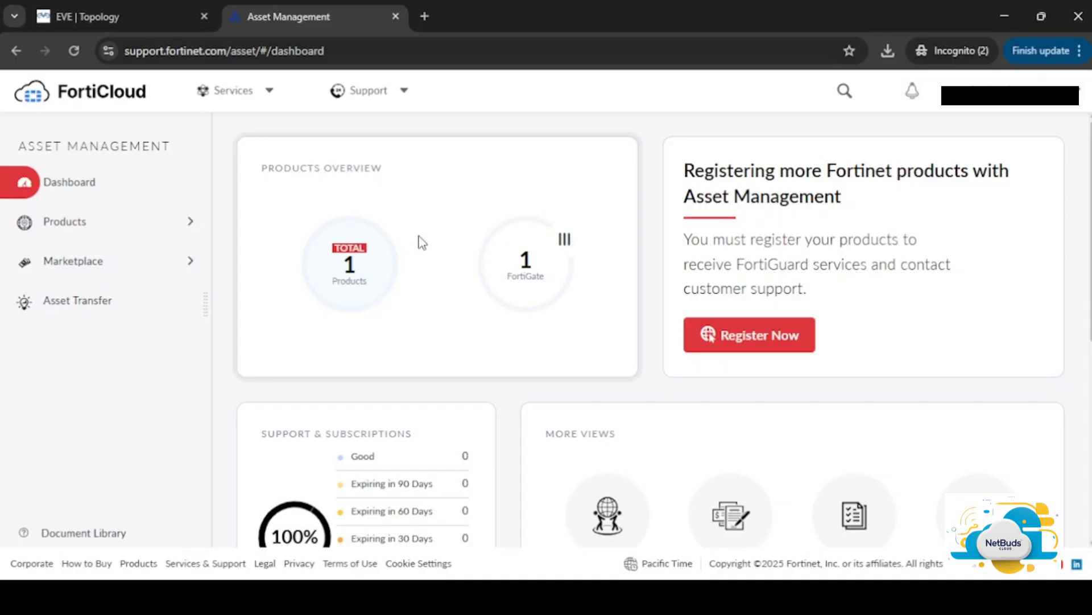
{"action": "left_click", "coordinate": [246, 97]}
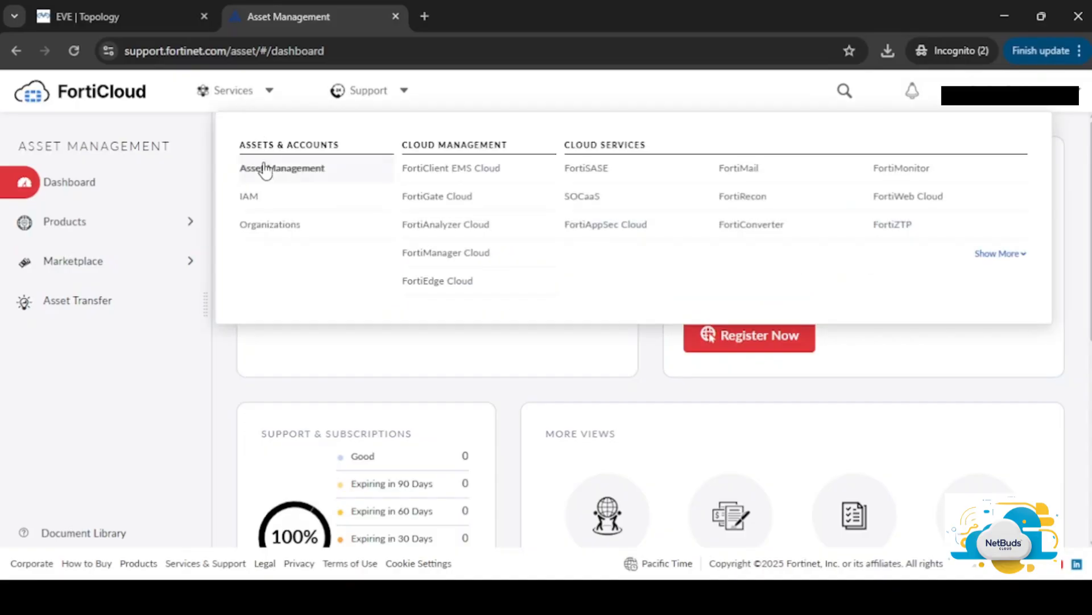
{"action": "left_click", "coordinate": [286, 178]}
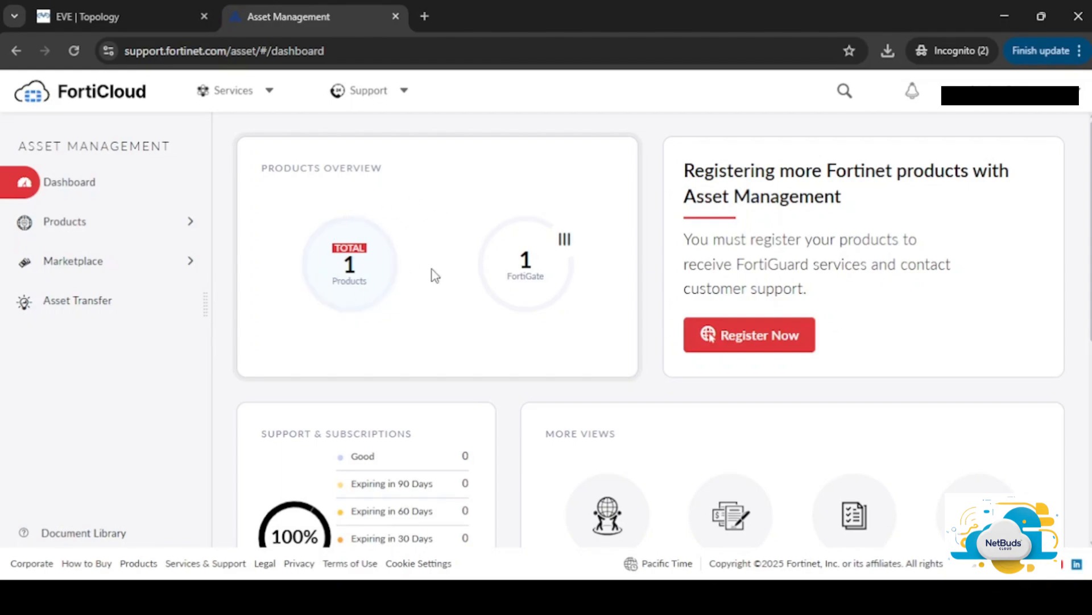
{"action": "left_click", "coordinate": [361, 277]}
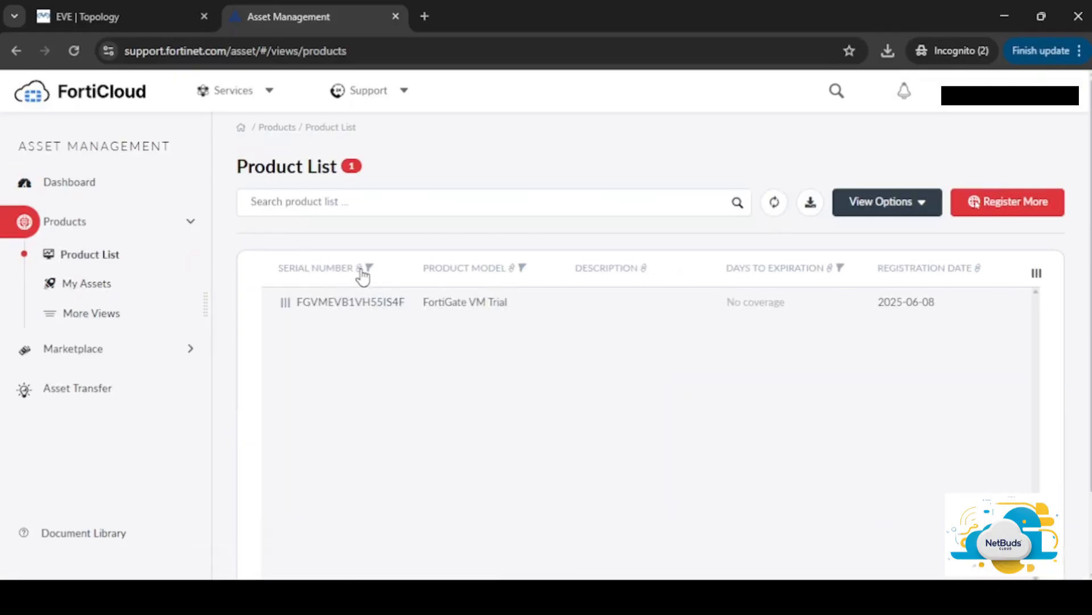